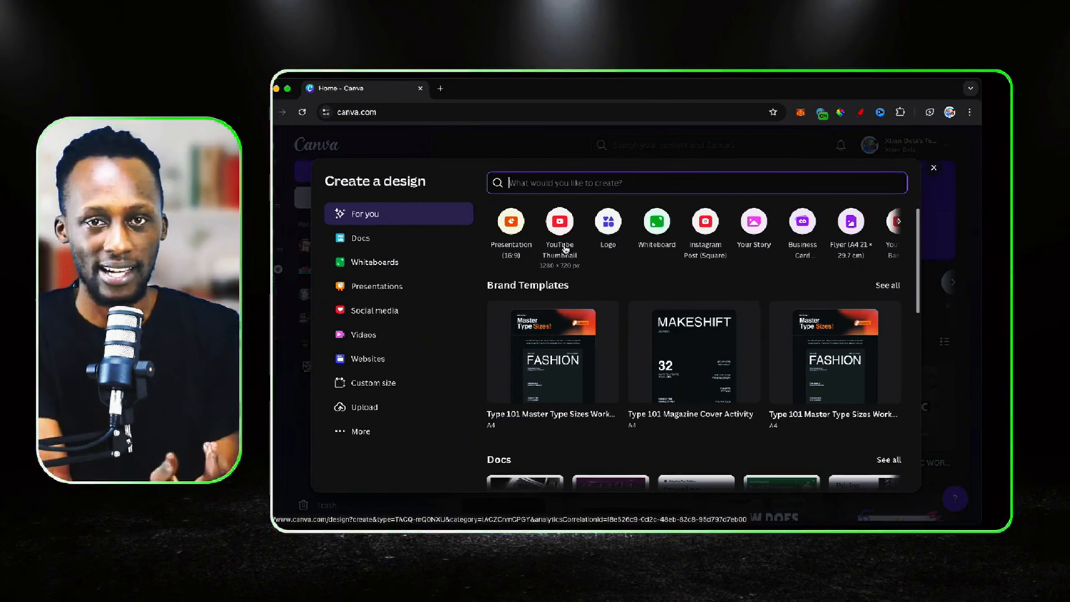
Create a blank T-Shirt design at 14 × 18 in
type("tshirt")
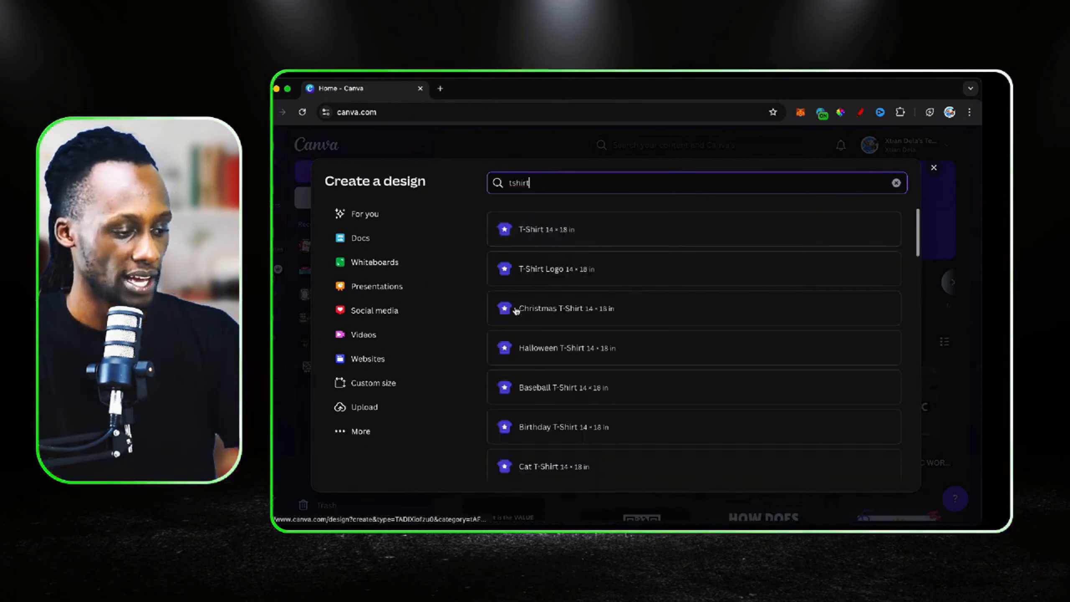
left_click(558, 233)
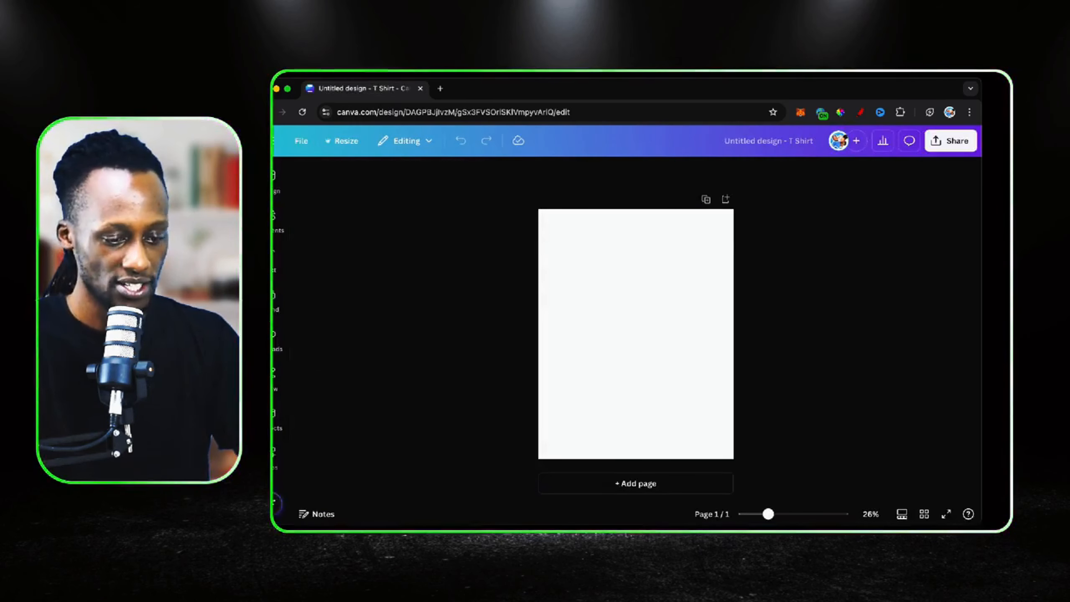
Place the dad jokes T-shirt photo on the page and enlarge it until the shirt's printed slogan nearly fills the page
left_click_drag(710, 246, 666, 267)
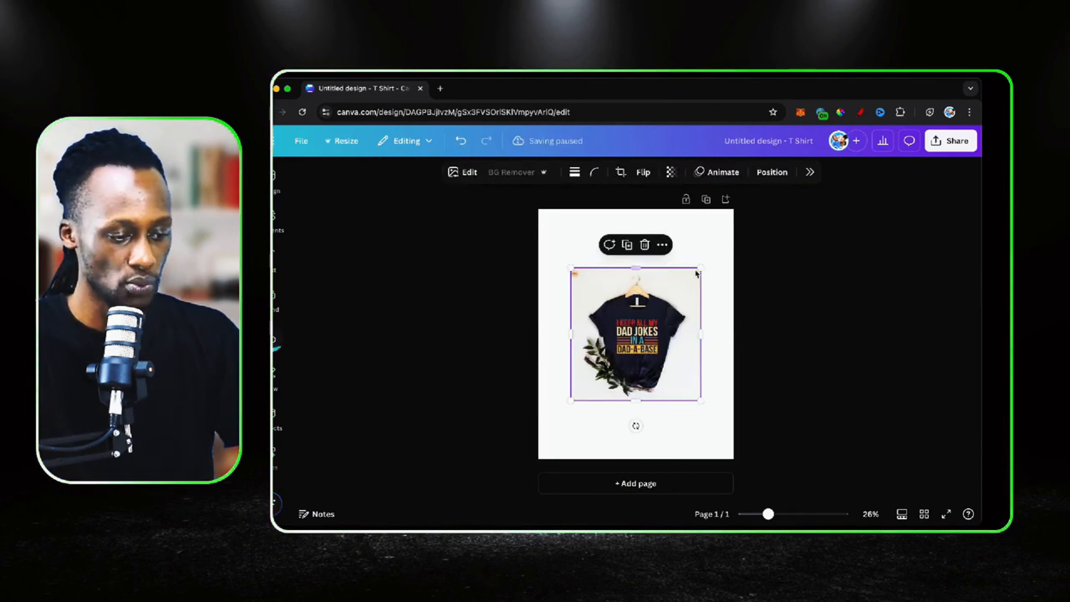
left_click_drag(700, 267, 890, 113)
left_click_drag(723, 248, 631, 311)
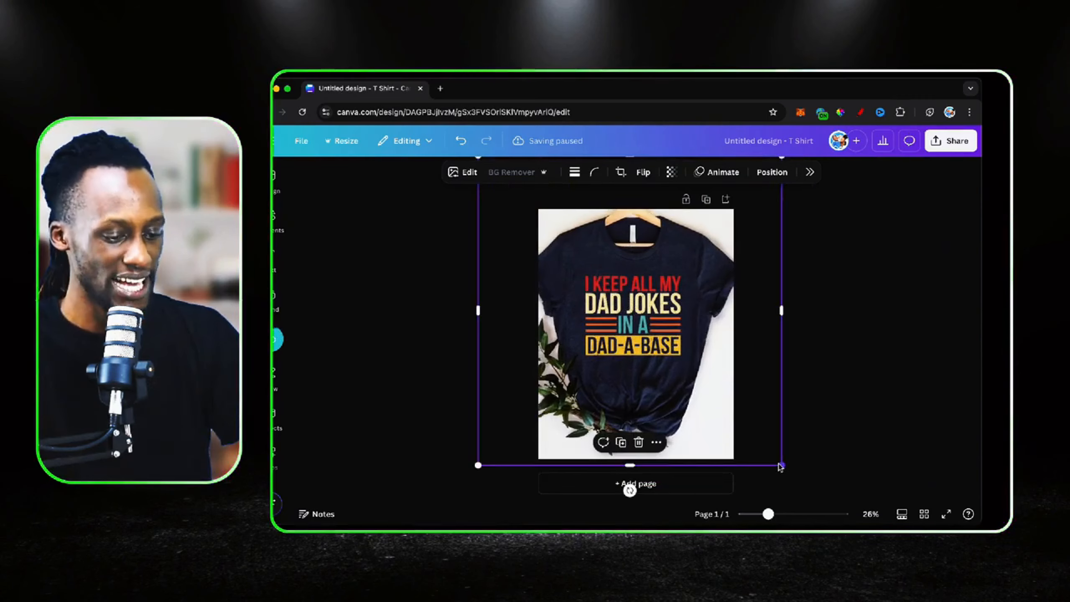
left_click_drag(781, 465, 890, 576)
left_click_drag(679, 365, 617, 323)
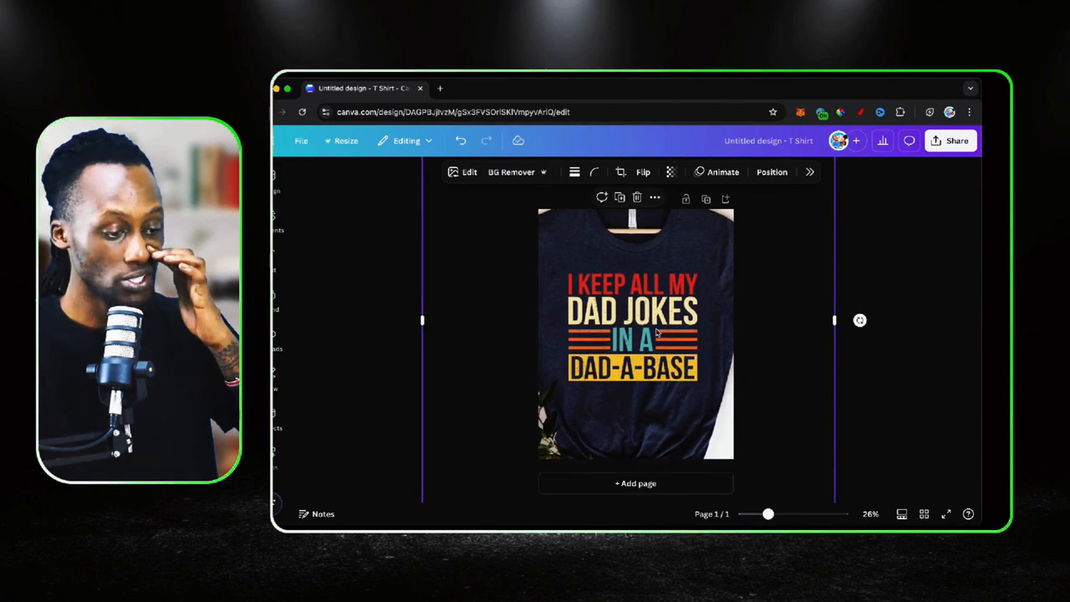
left_click_drag(683, 297, 683, 285)
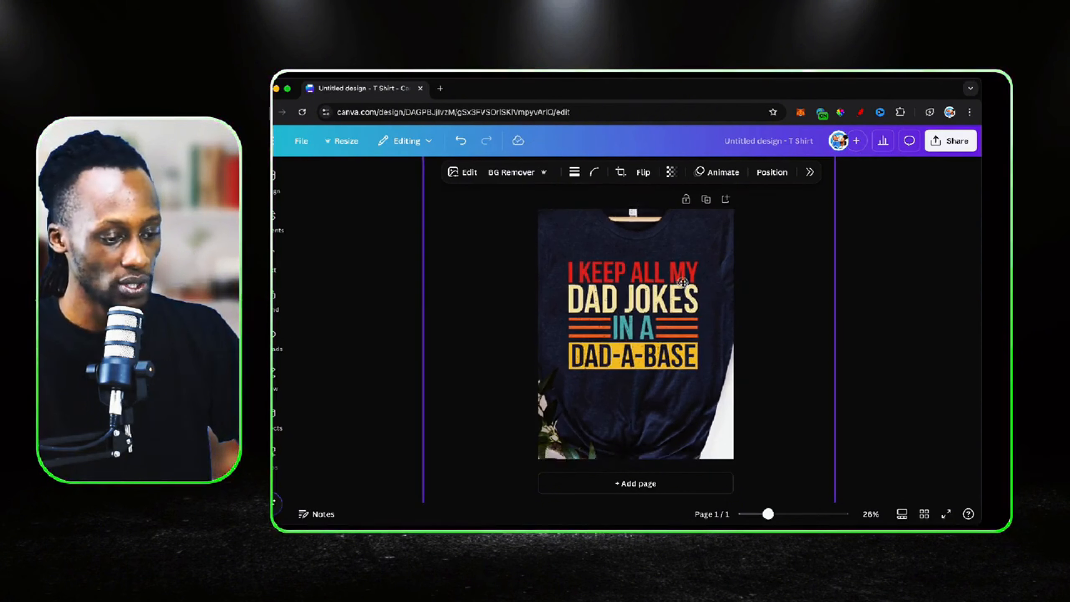
scroll(695, 323, "down", 3)
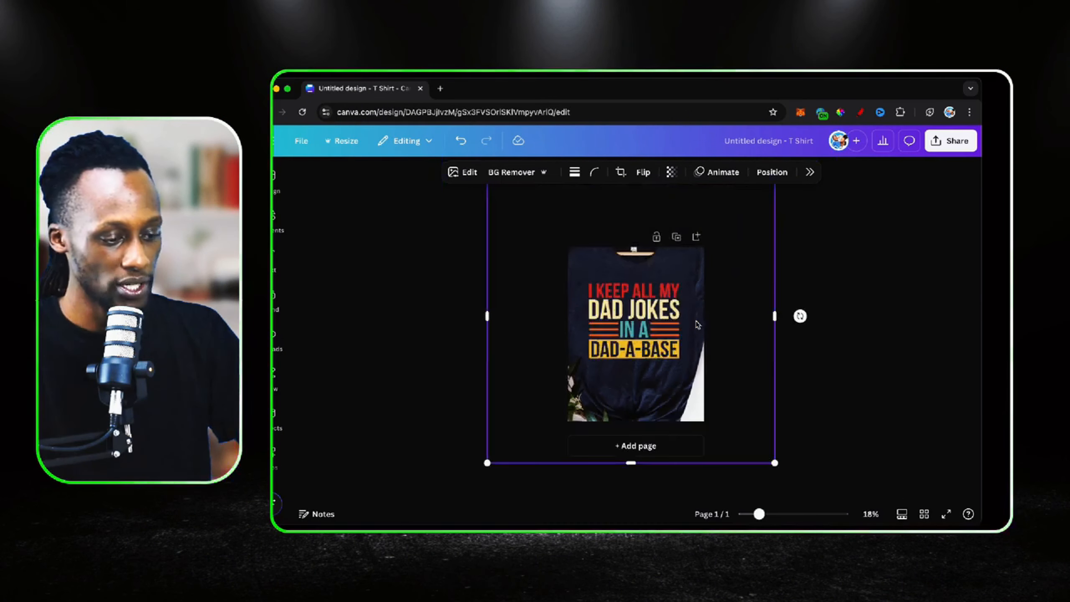
left_click_drag(775, 463, 831, 506)
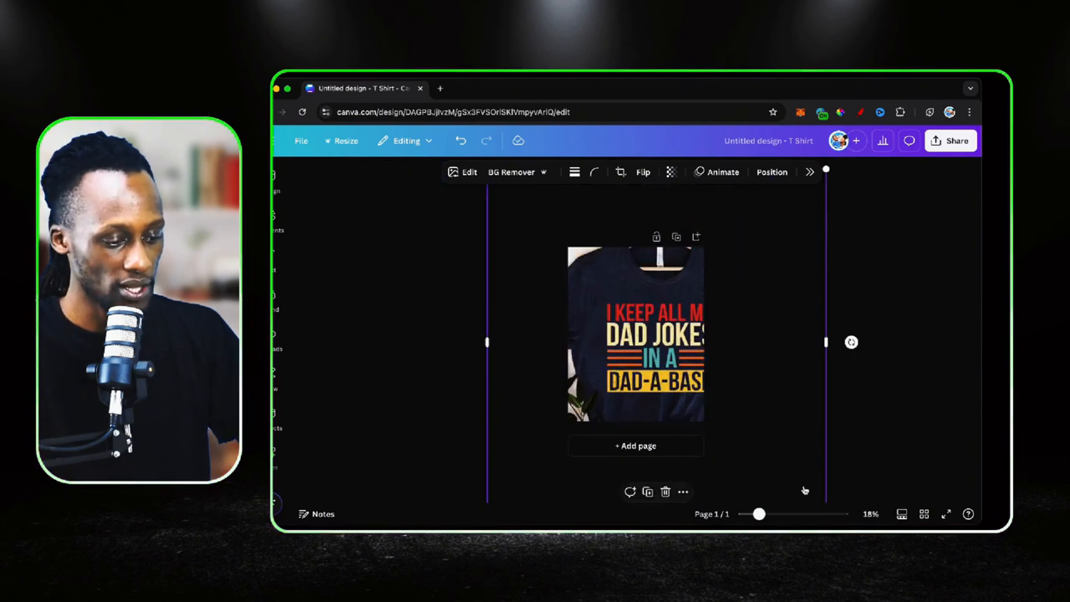
Shift the T-shirt photo aside to expose the page and set the page background to black
left_click_drag(641, 343, 496, 297)
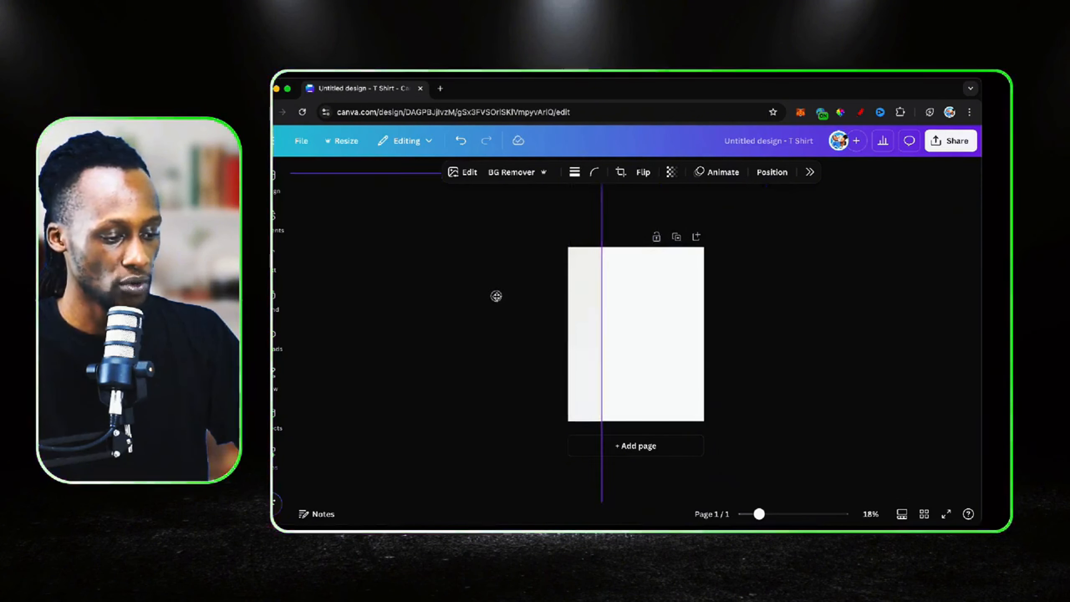
left_click(658, 282)
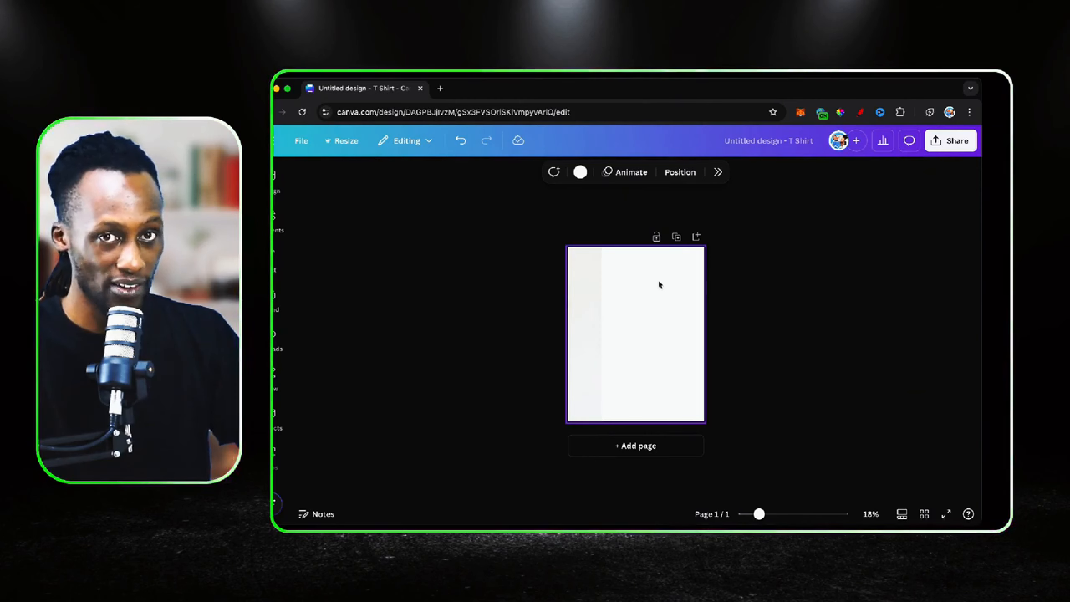
left_click(583, 297)
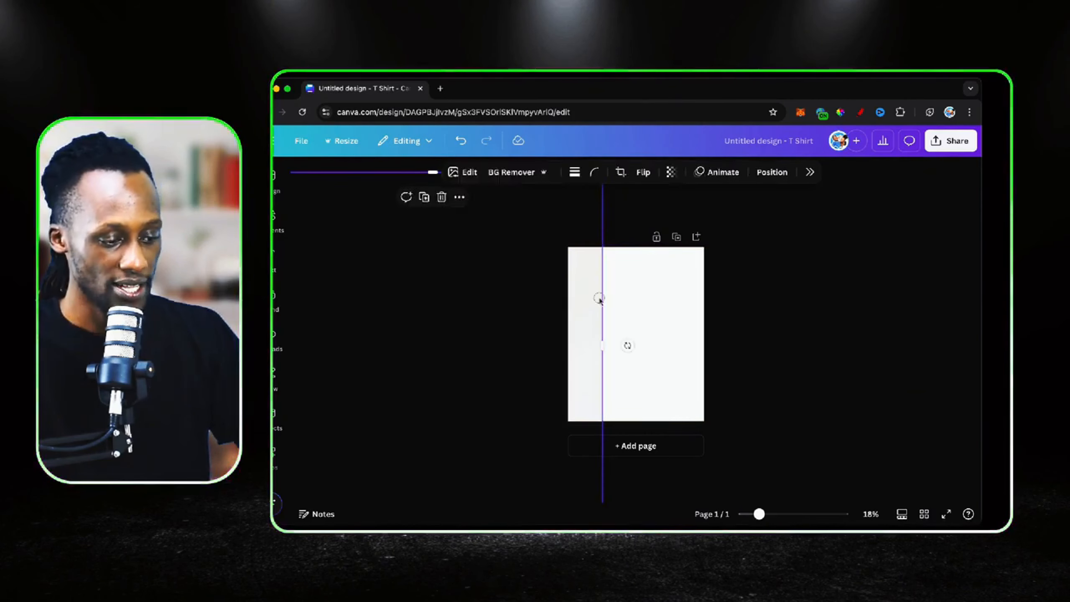
left_click_drag(596, 296, 683, 282)
left_click(580, 173)
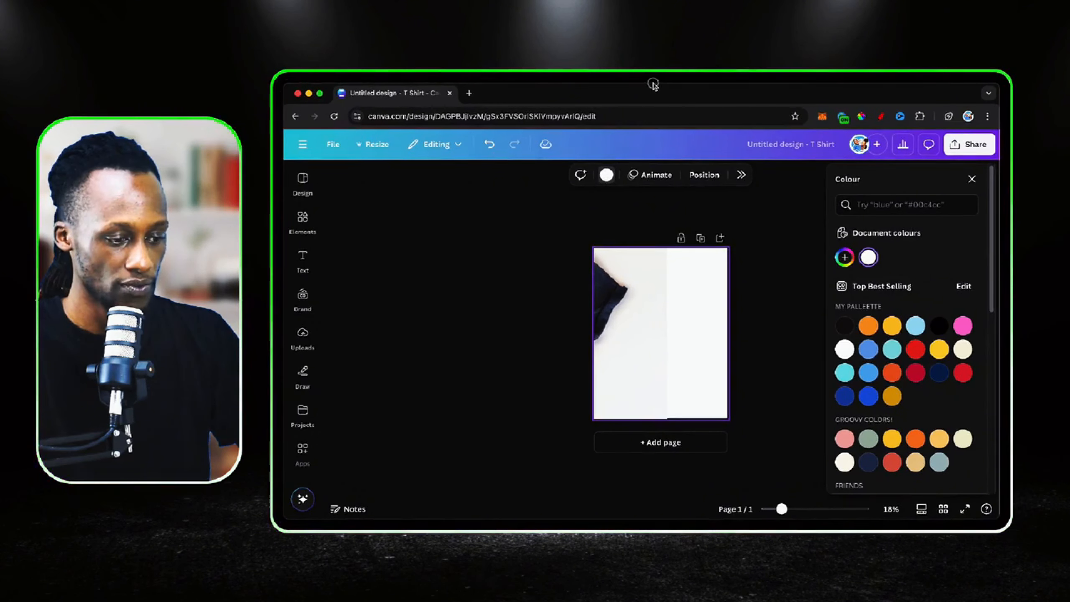
left_click(606, 175)
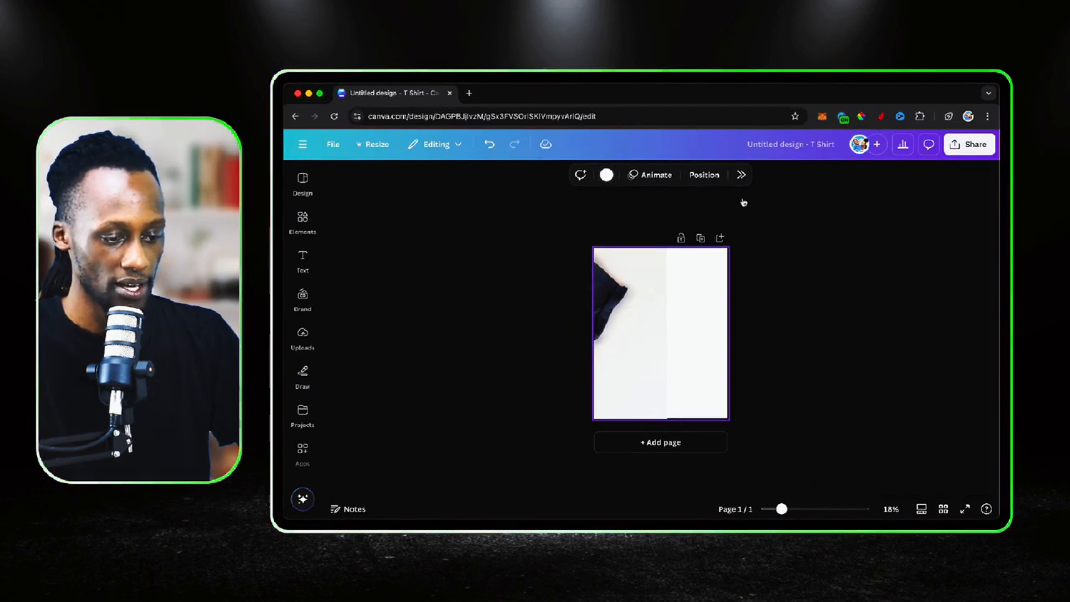
left_click(608, 177)
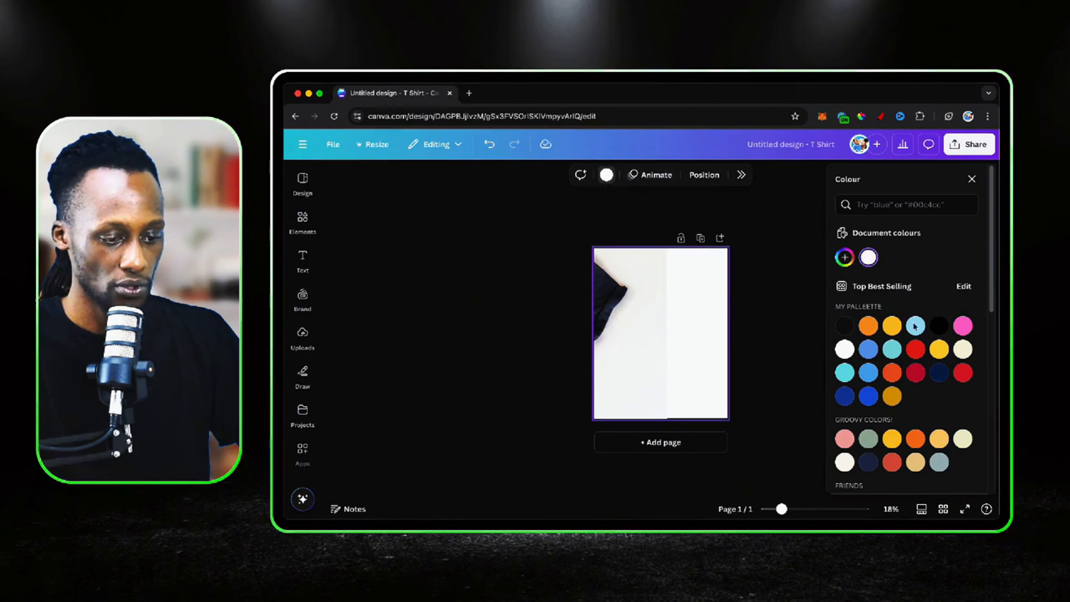
left_click(943, 328)
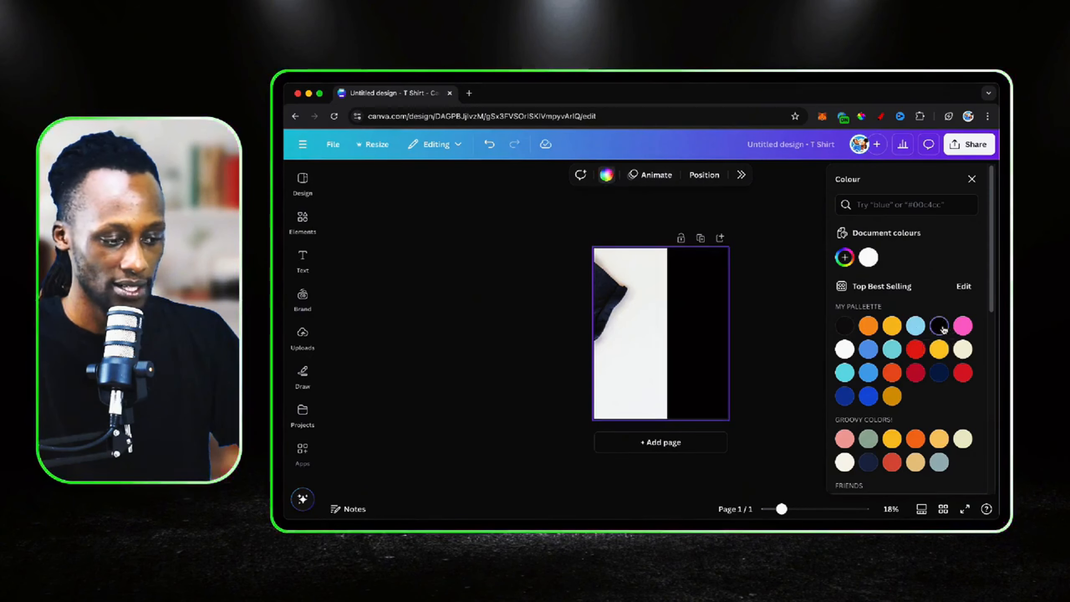
Move the T-shirt photo back over the page so its printed slogan is centred, and deselect it
left_click(616, 307)
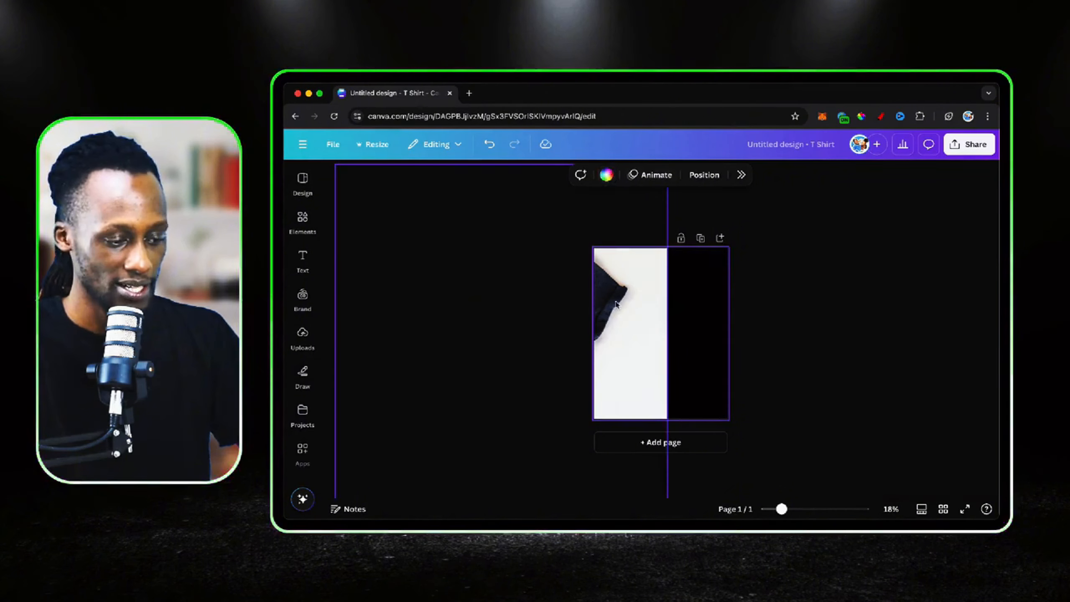
left_click(625, 305)
left_click_drag(626, 304, 781, 304)
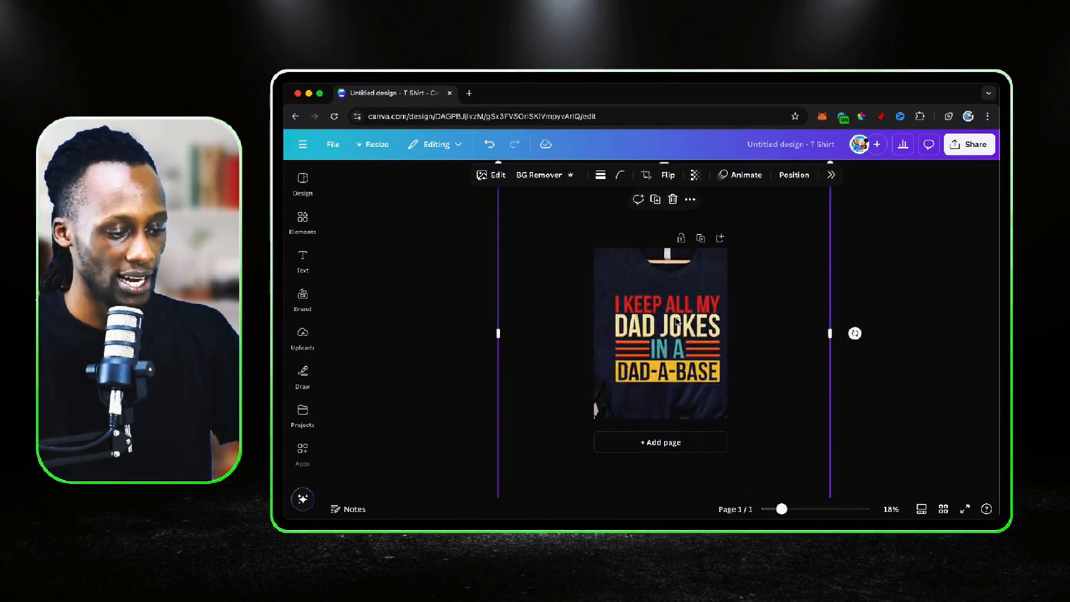
scroll(676, 321, "up", 5)
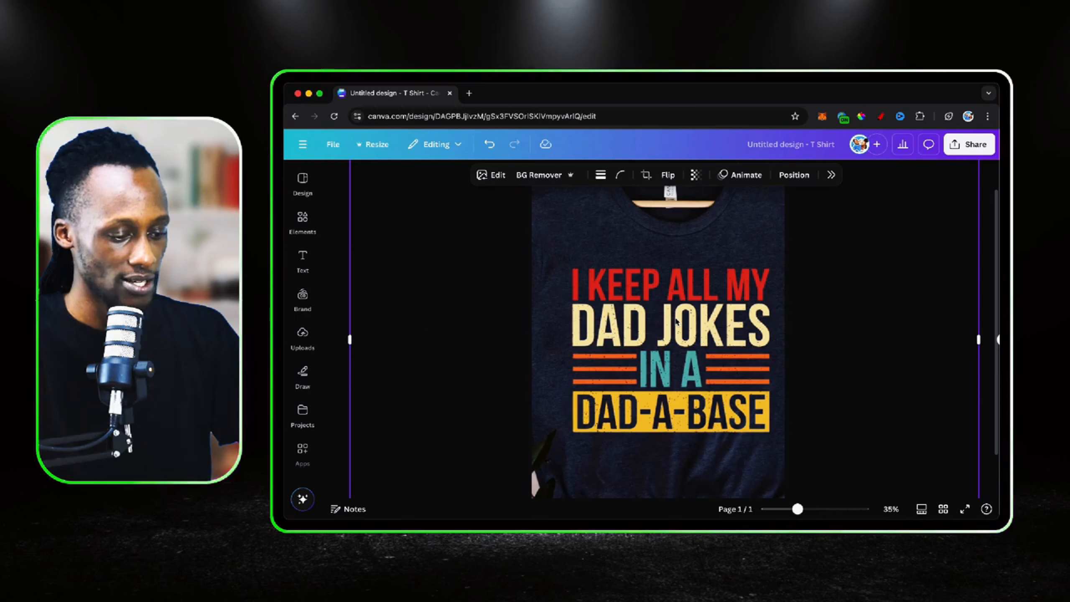
scroll(676, 321, "down", 2)
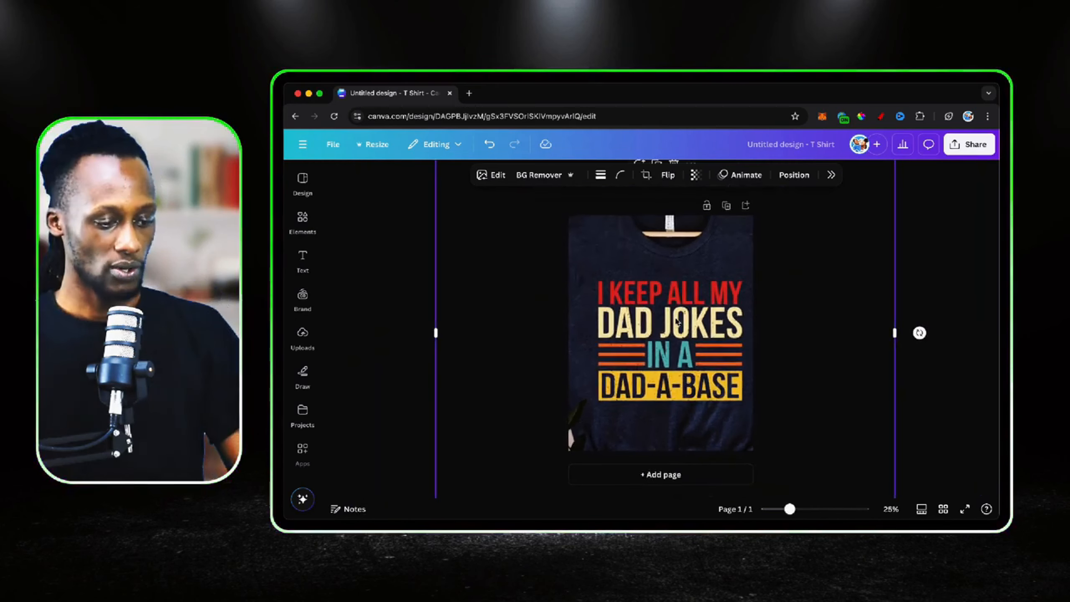
left_click(920, 270)
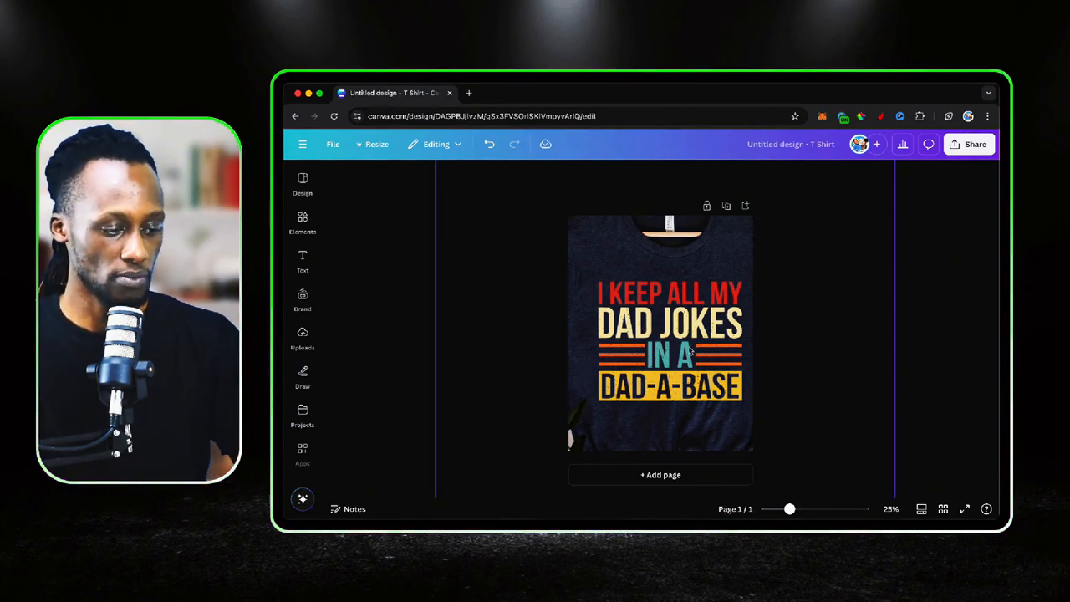
Add a text box, enlarge its text to size 86.2 and replace the placeholder with "I KEEP ALL MY"
left_click(303, 257)
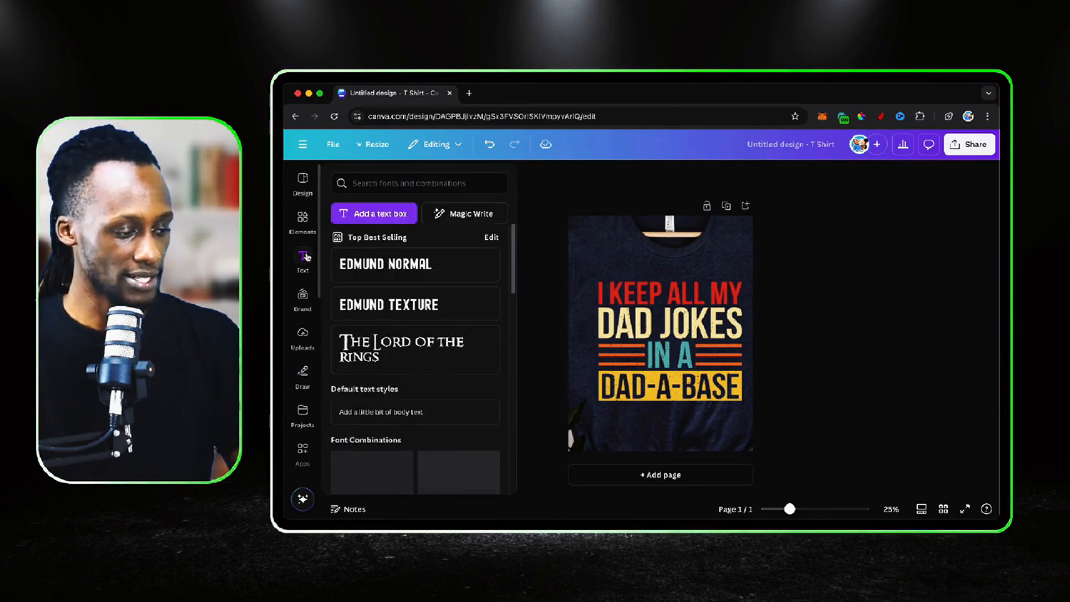
left_click(374, 213)
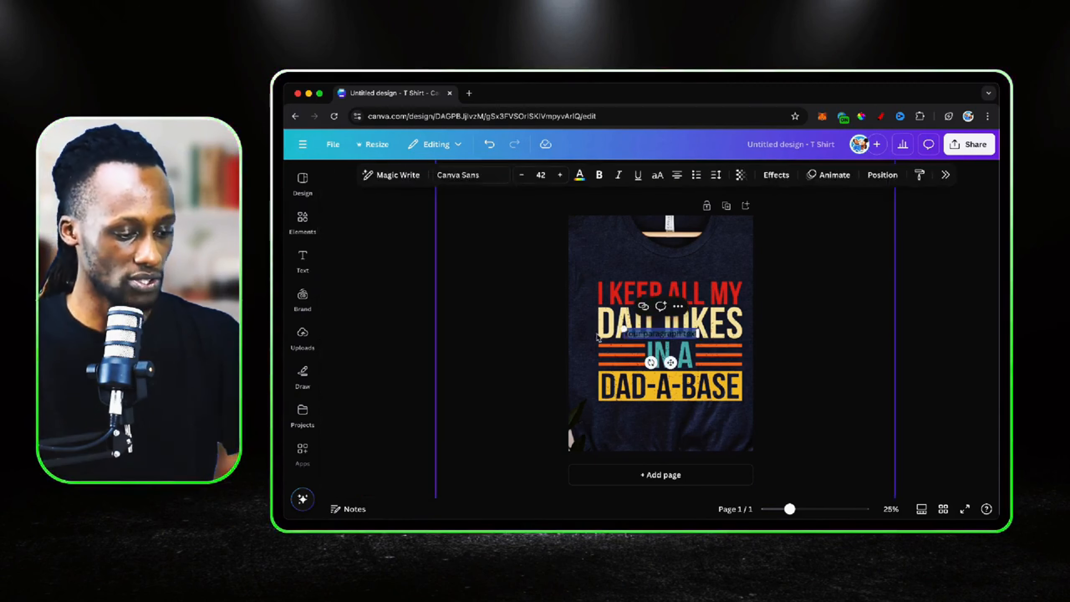
left_click_drag(623, 327, 583, 323)
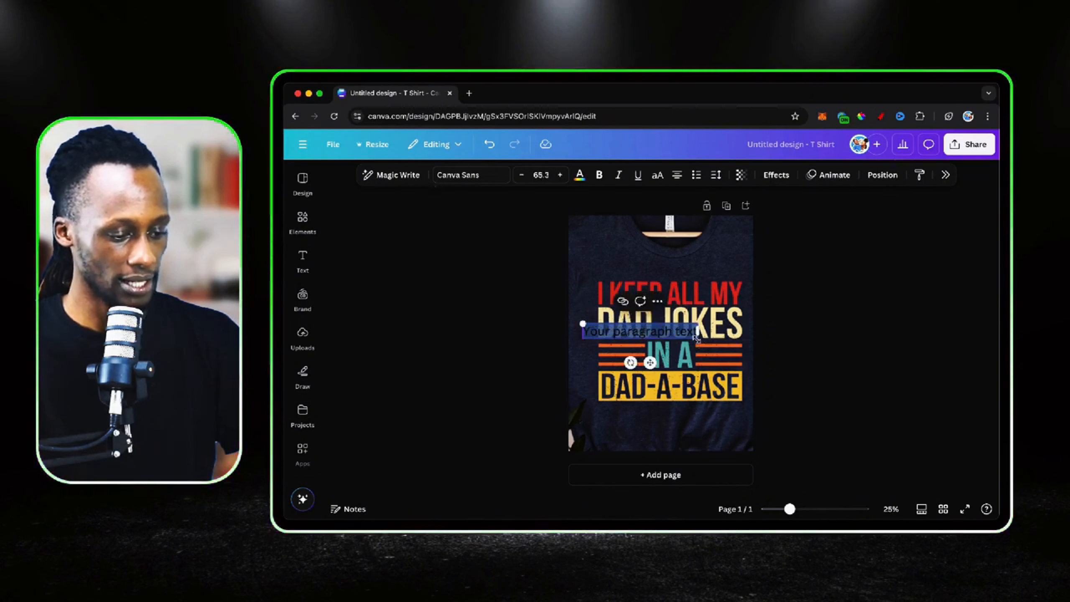
left_click_drag(696, 342, 734, 357)
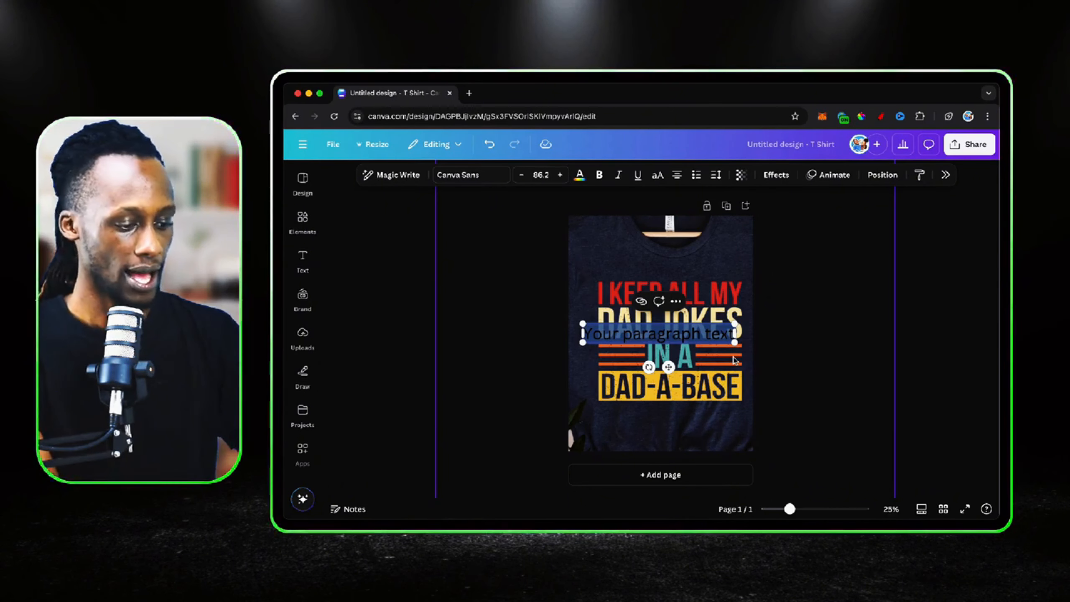
key("BackSpace")
type("I KEEP ALL MY")
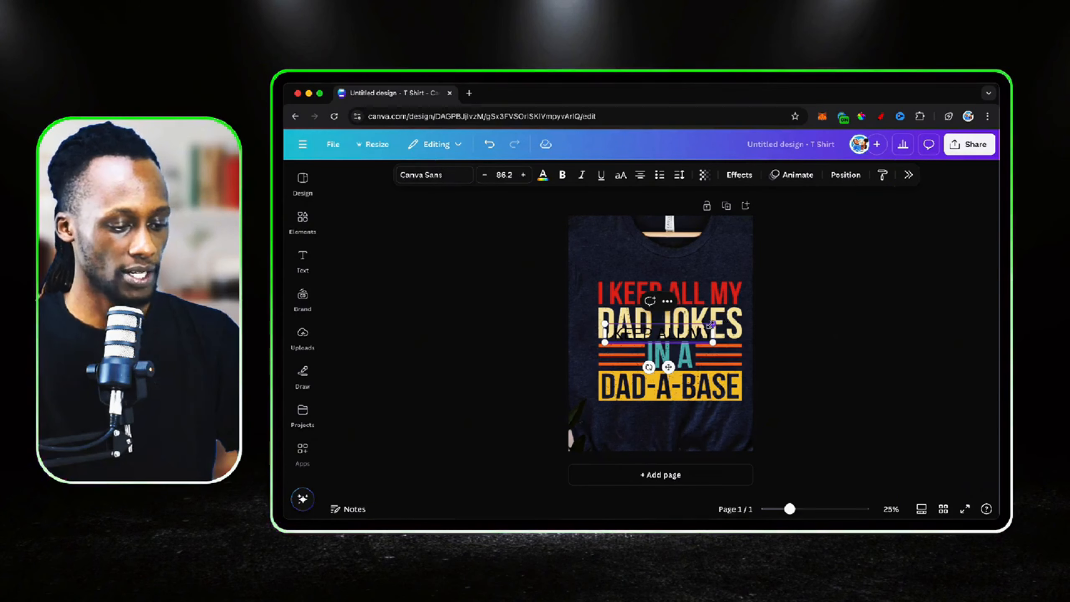
Enlarge the "I KEEP ALL MY" text to size 126 and place it just above the first line of the printed slogan
left_click_drag(712, 324, 763, 315)
left_click(749, 385)
left_click(701, 330)
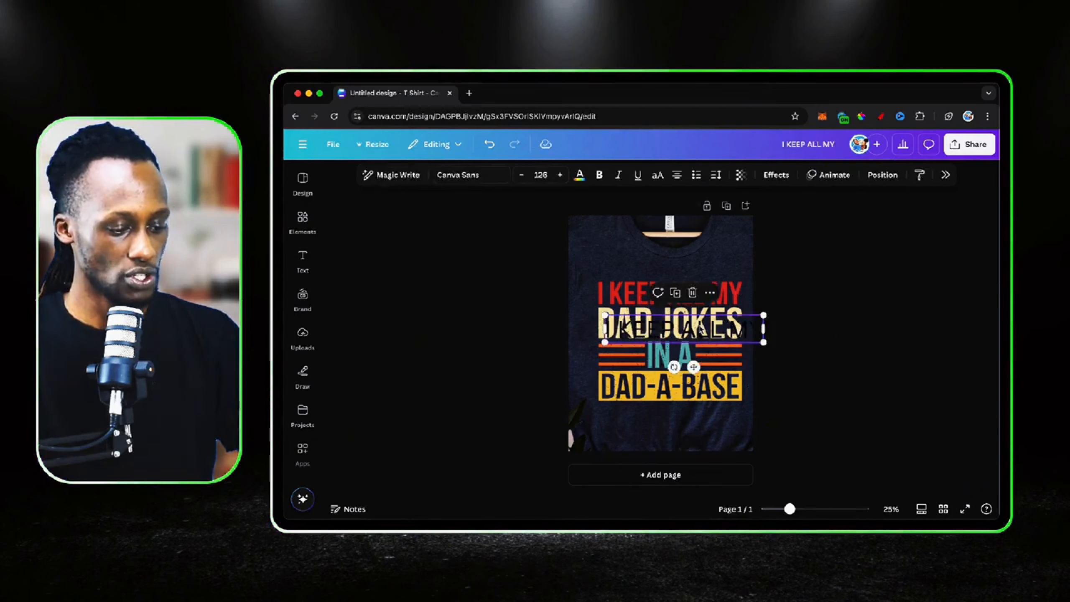
left_click_drag(700, 330, 678, 260)
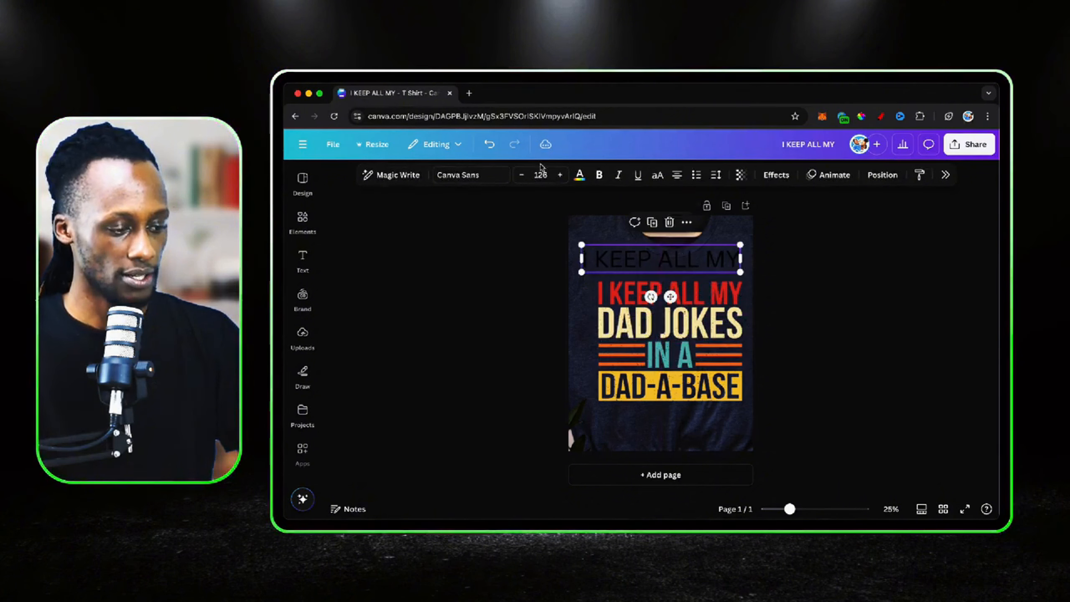
Try the Edmund font on the "I KEEP ALL MY" text and compare it closely with the printed lettering
left_click(501, 177)
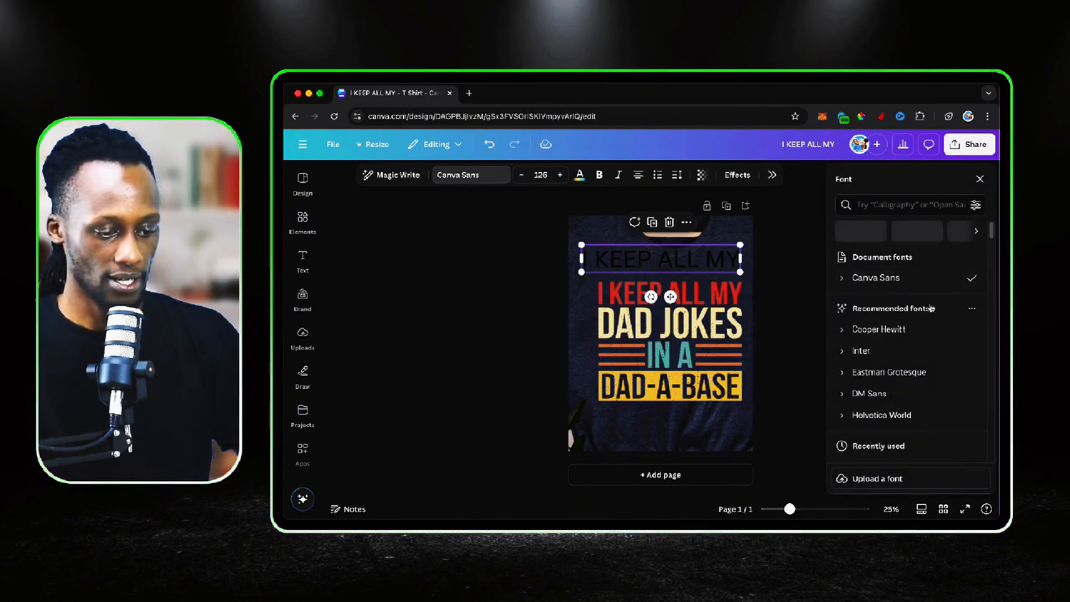
scroll(931, 308, "down", 5)
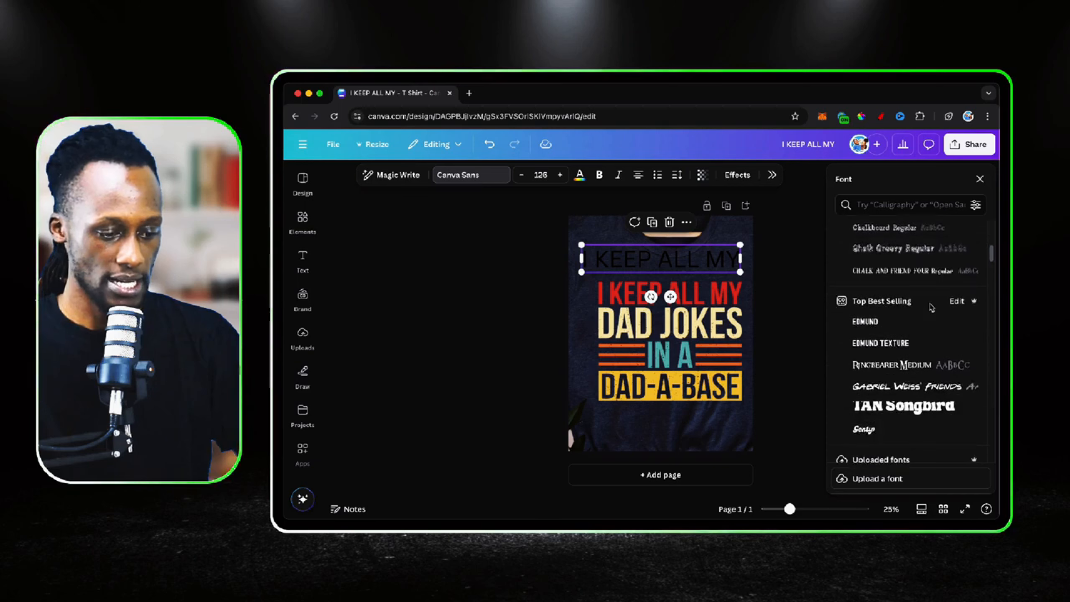
left_click(877, 329)
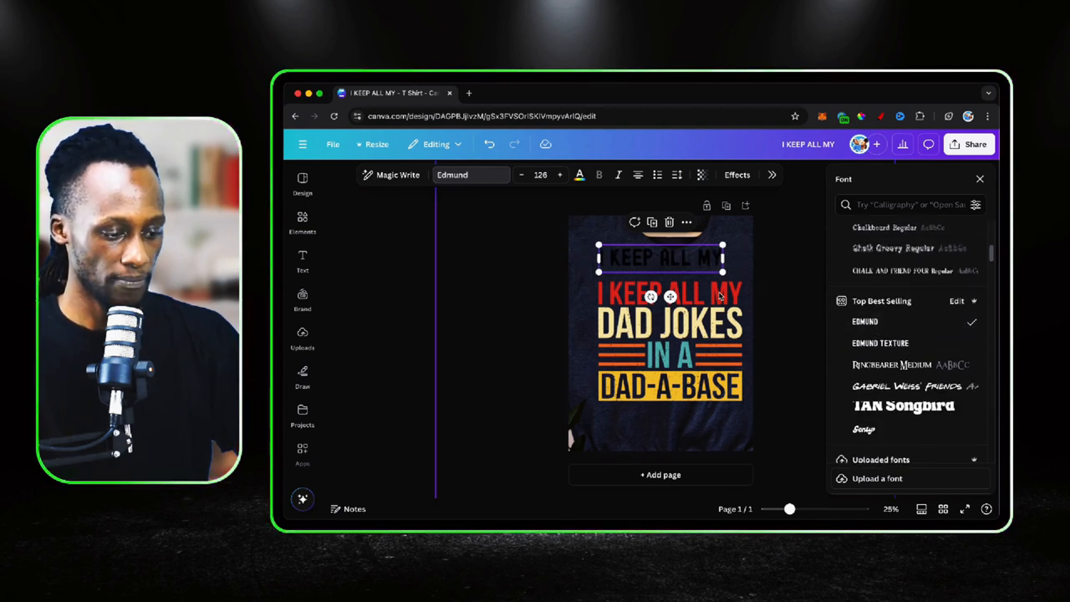
scroll(762, 278, "up", 5)
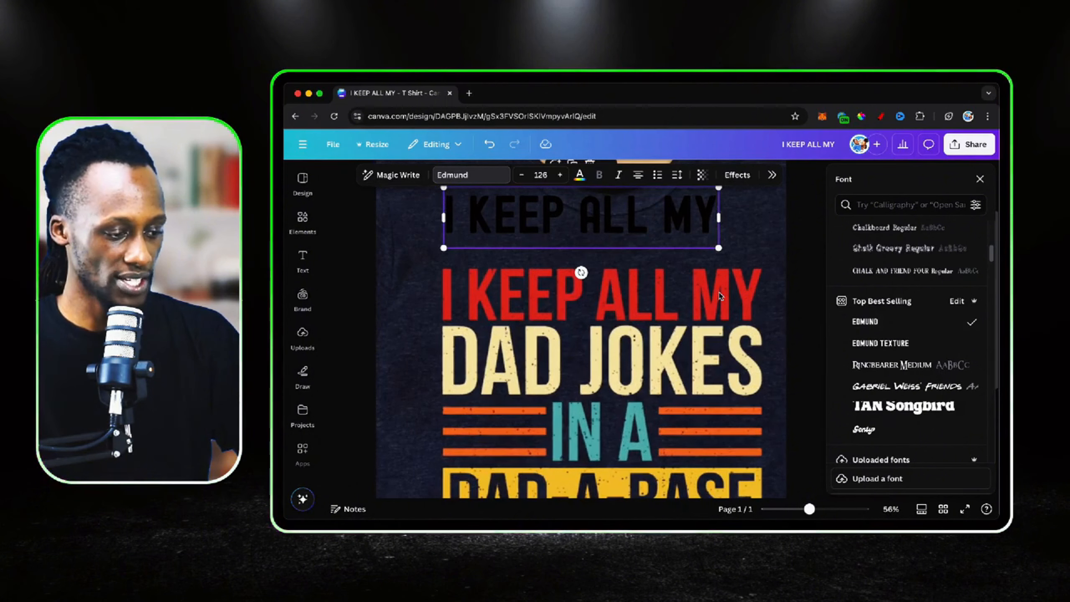
scroll(705, 376, "up", 2)
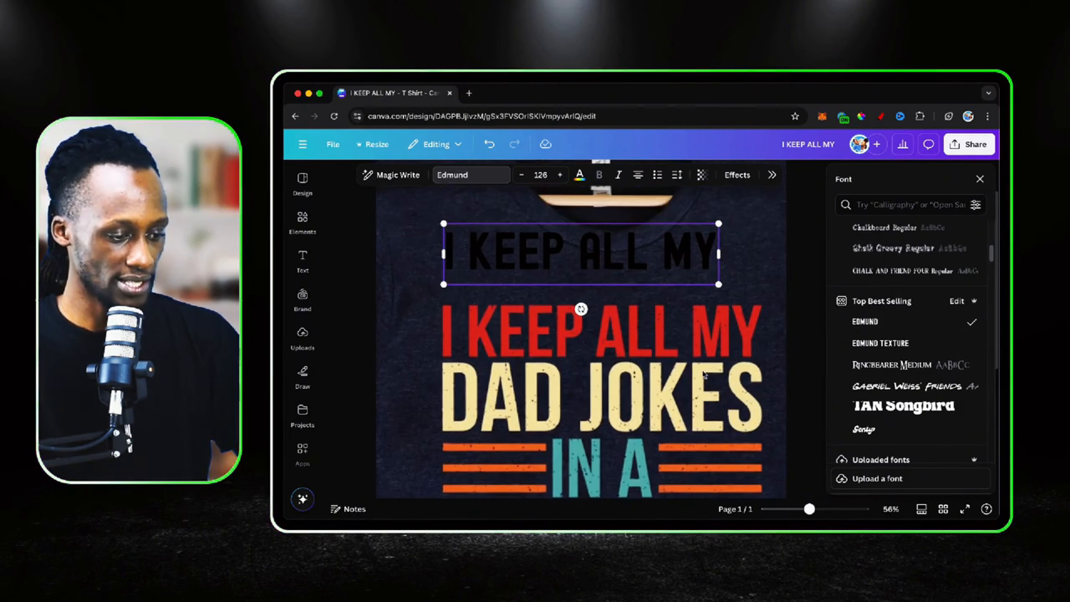
scroll(705, 375, "down", 2)
scroll(705, 375, "left", 1)
Change the "I KEEP ALL MY" text to the Edmund Texture font and compare it with the printed slogan's worn lettering
left_click(893, 344)
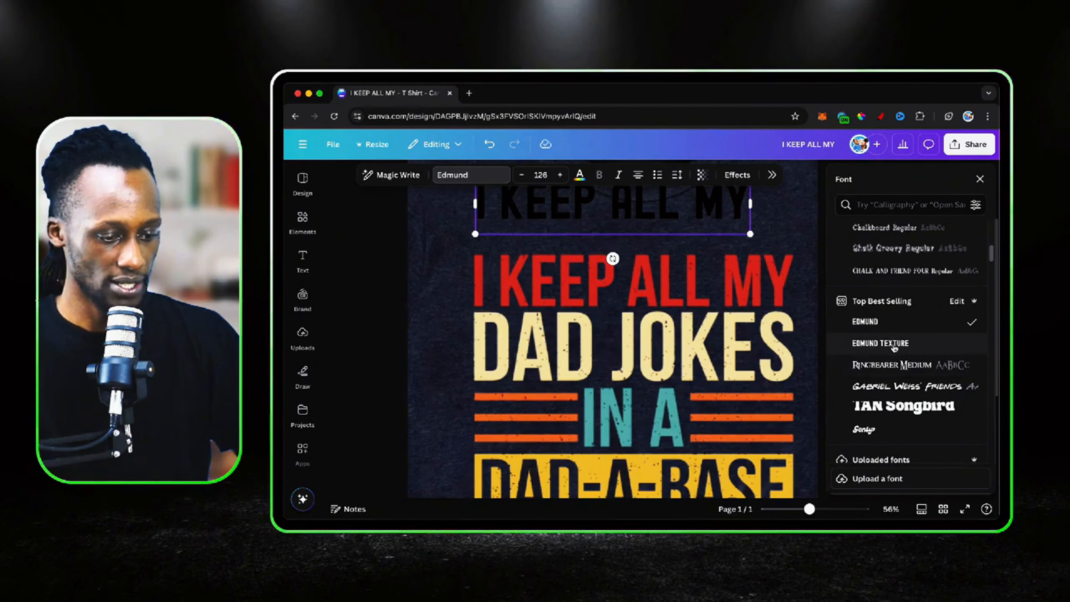
scroll(725, 264, "down", 2)
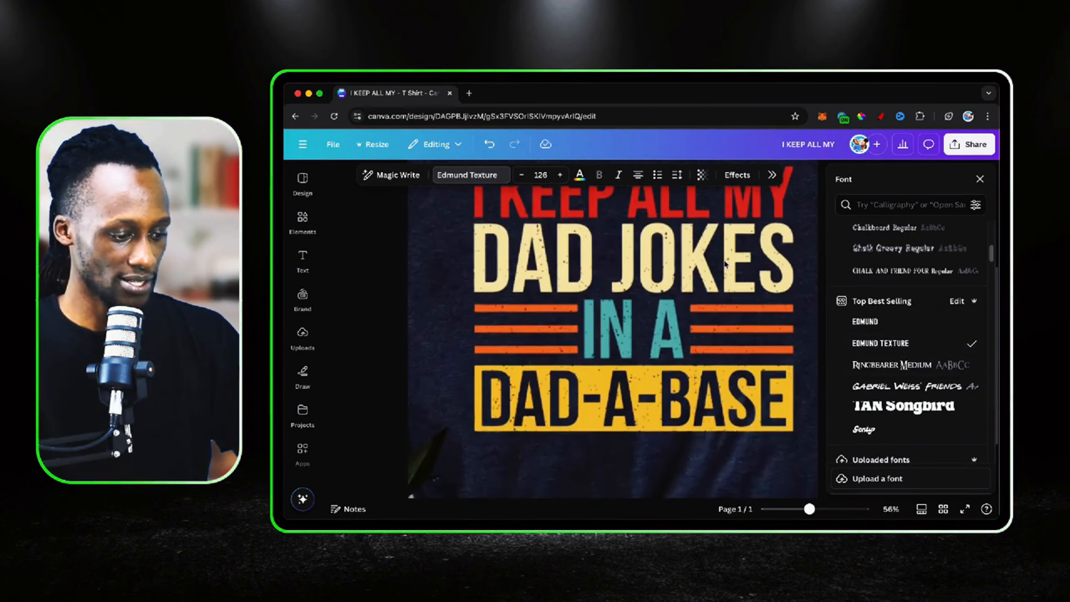
scroll(724, 264, "down", 3)
scroll(725, 264, "up", 2)
scroll(725, 264, "left", 1)
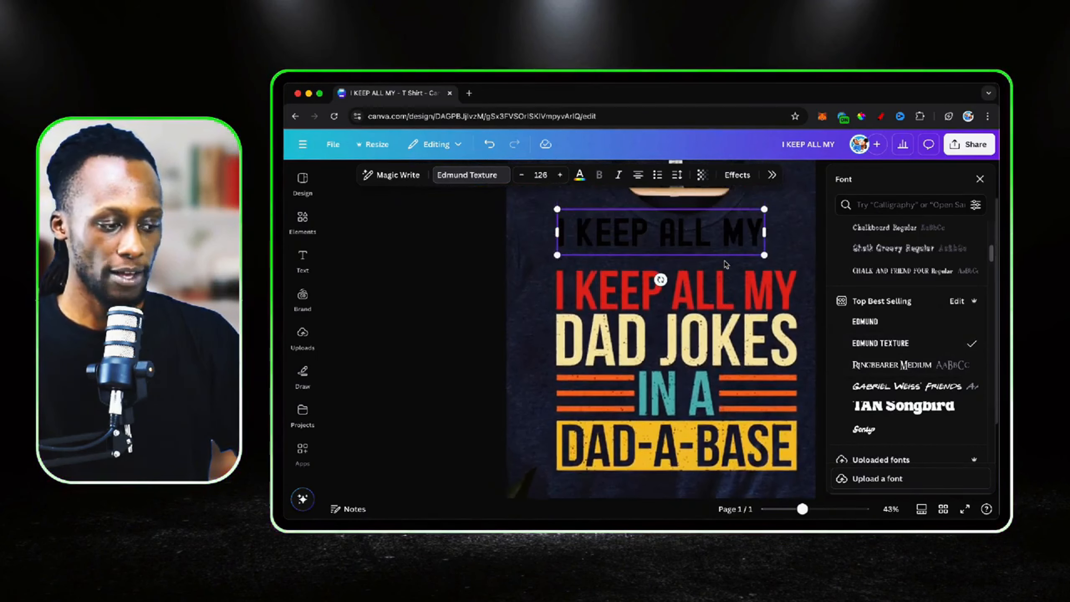
Enlarge the "I KEEP ALL MY" text to size 159 and centre it horizontally over the shirt's slogan
left_click_drag(710, 230, 707, 274)
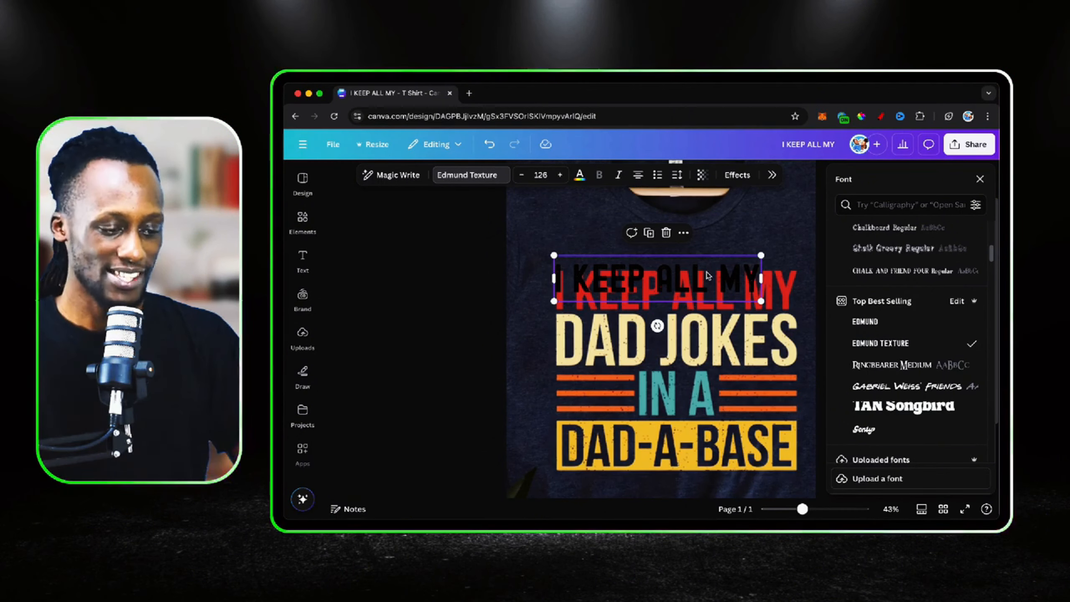
key("super+minus")
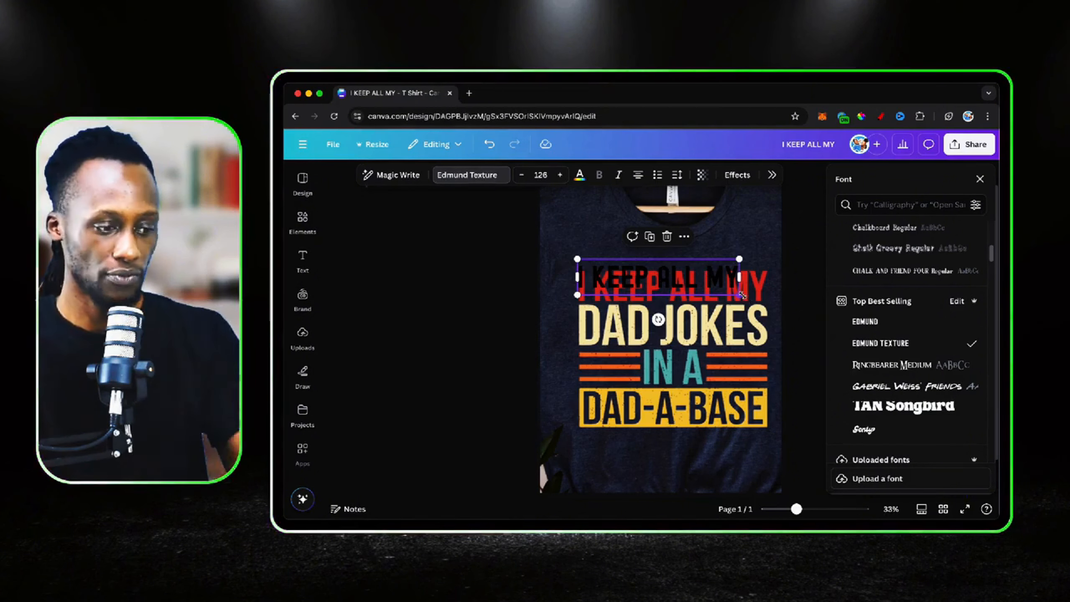
left_click_drag(740, 292, 776, 327)
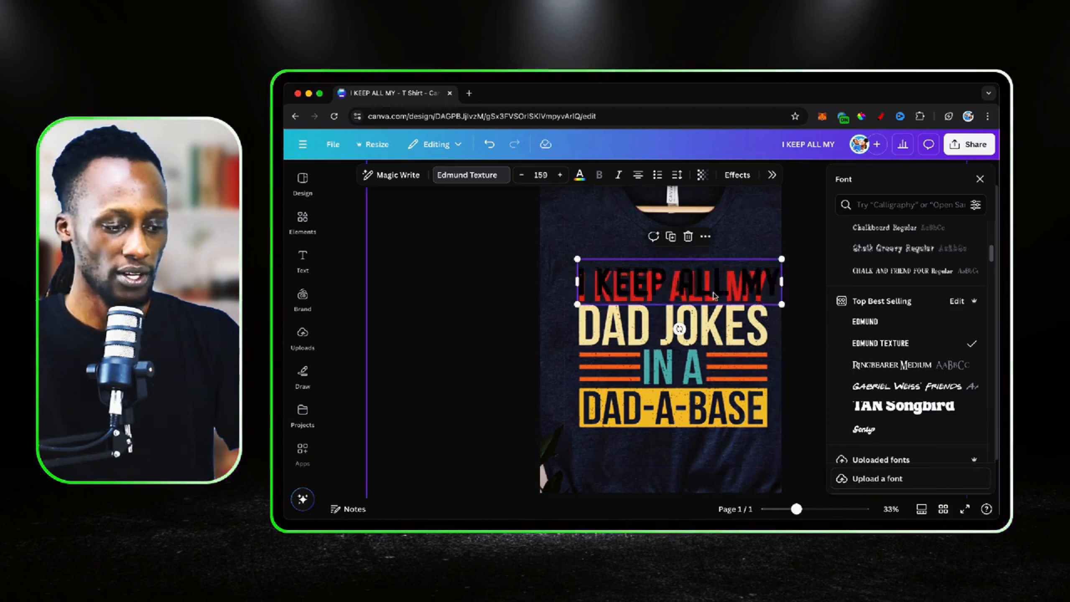
mouse_move(707, 283)
left_mouse_down()
mouse_move(696, 283)
mouse_move(719, 283)
left_mouse_up()
left_click(734, 328)
left_click(711, 276)
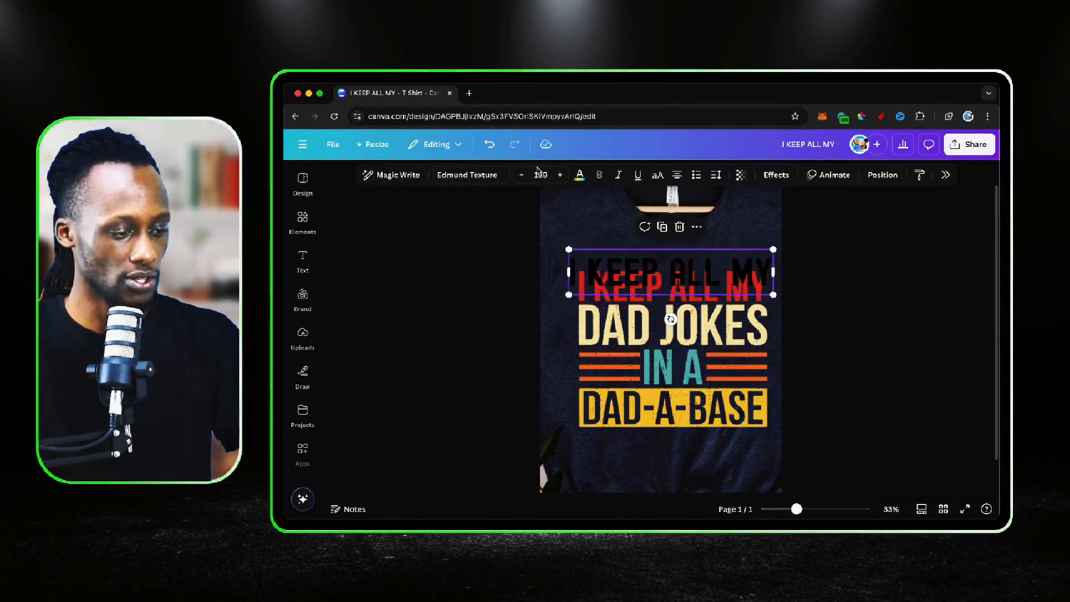
Recolour the "I KEEP ALL MY" text with the red sampled from the first printed line of the slogan
left_click(607, 272)
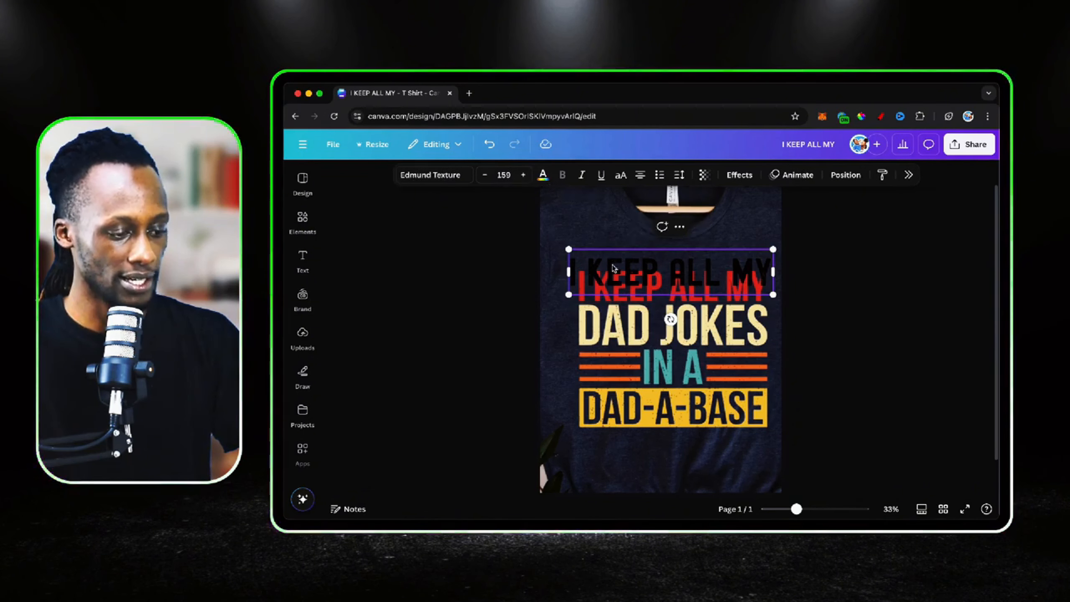
key("Escape")
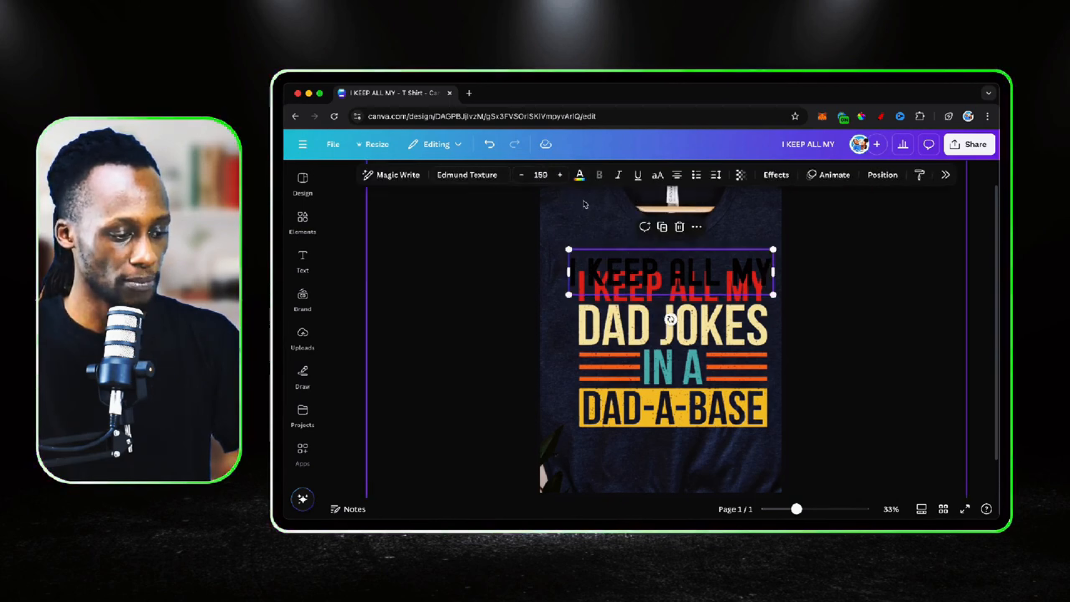
left_click(580, 176)
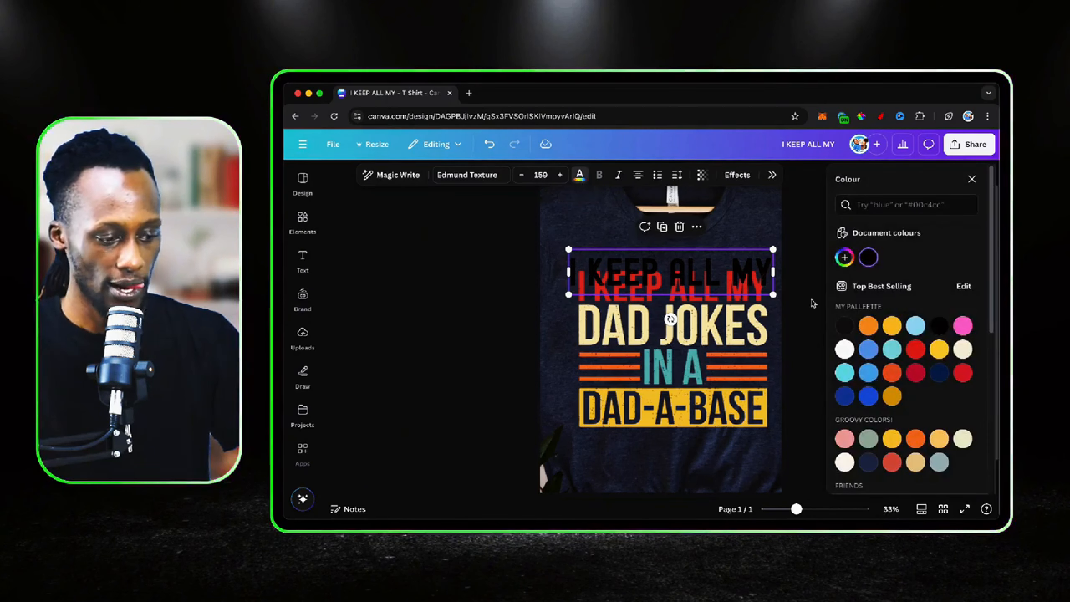
left_click(841, 260)
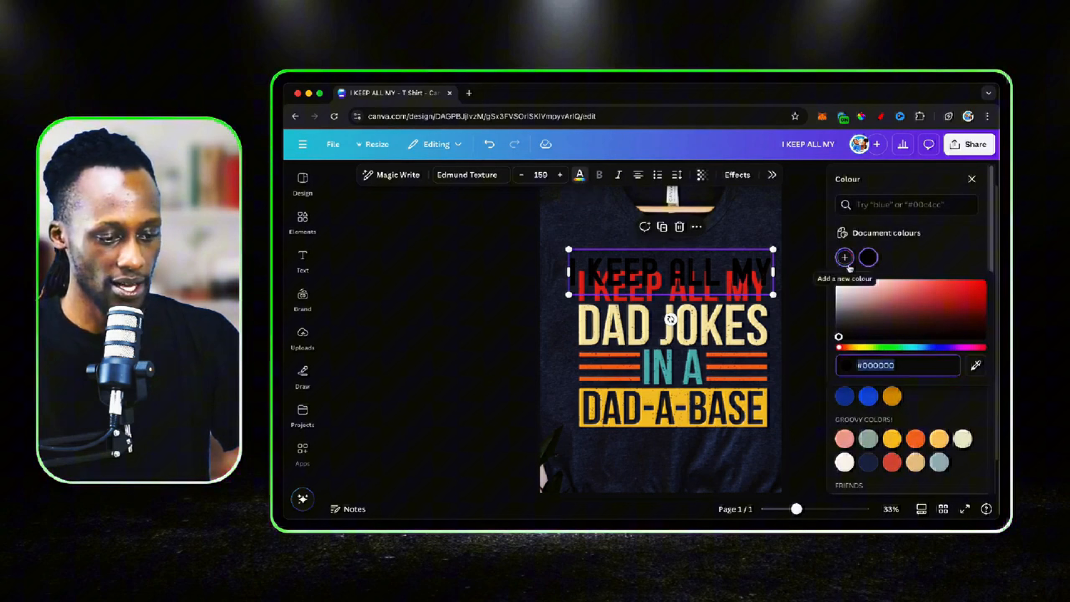
left_click(976, 366)
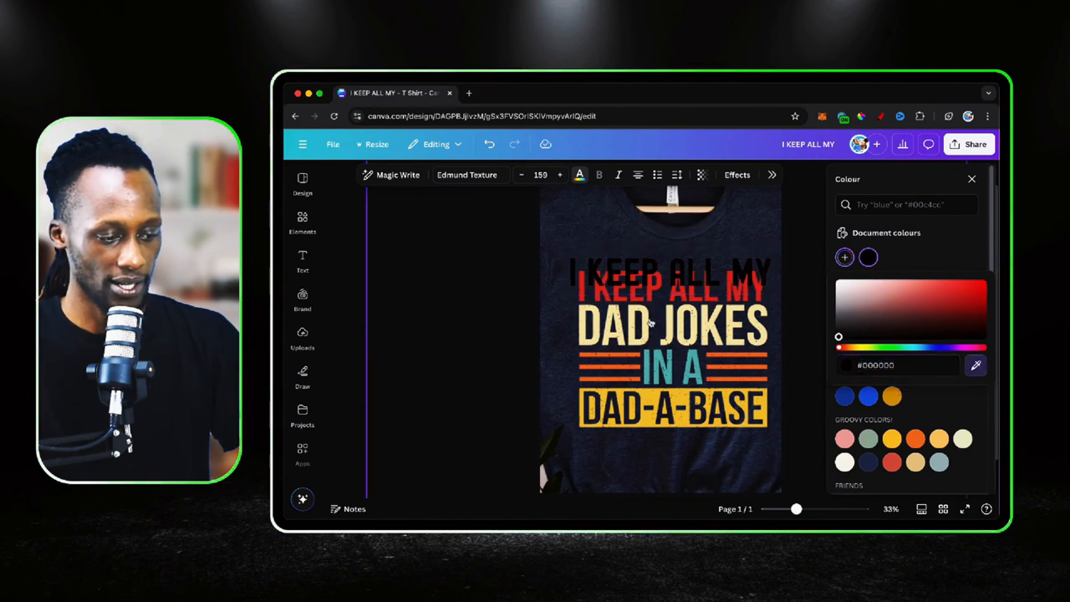
left_click(650, 299)
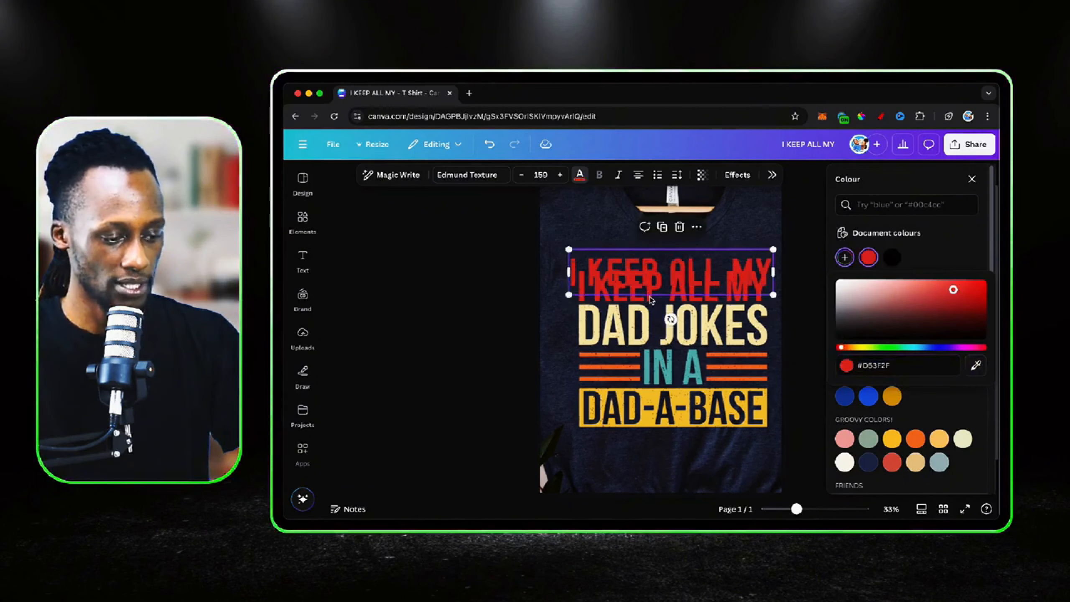
Lower the red "I KEEP ALL MY" text so it lies directly over the first printed line
left_click(684, 266)
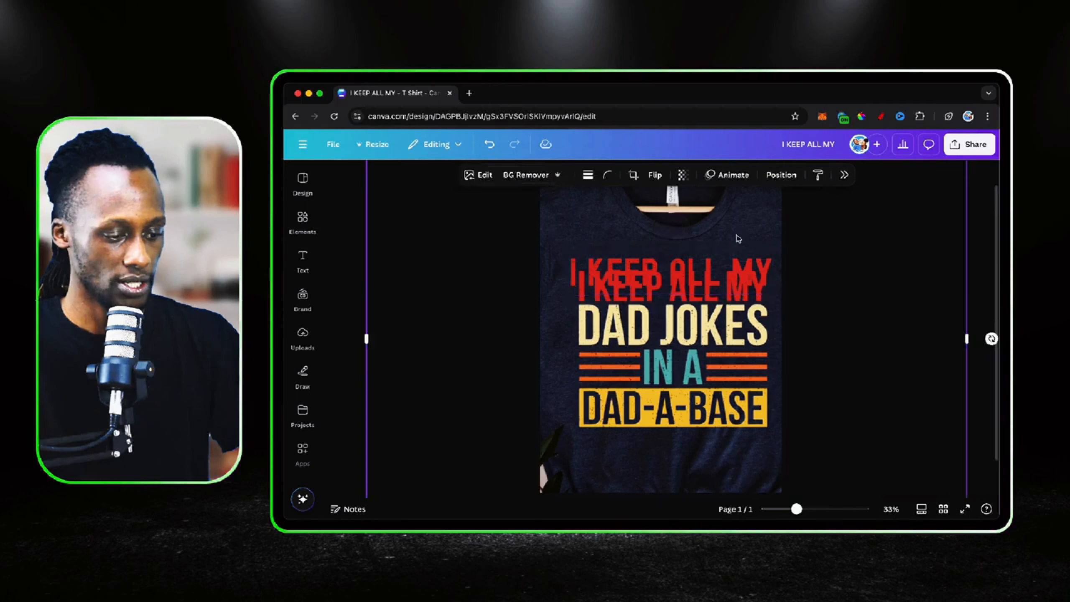
left_click_drag(686, 265, 686, 276)
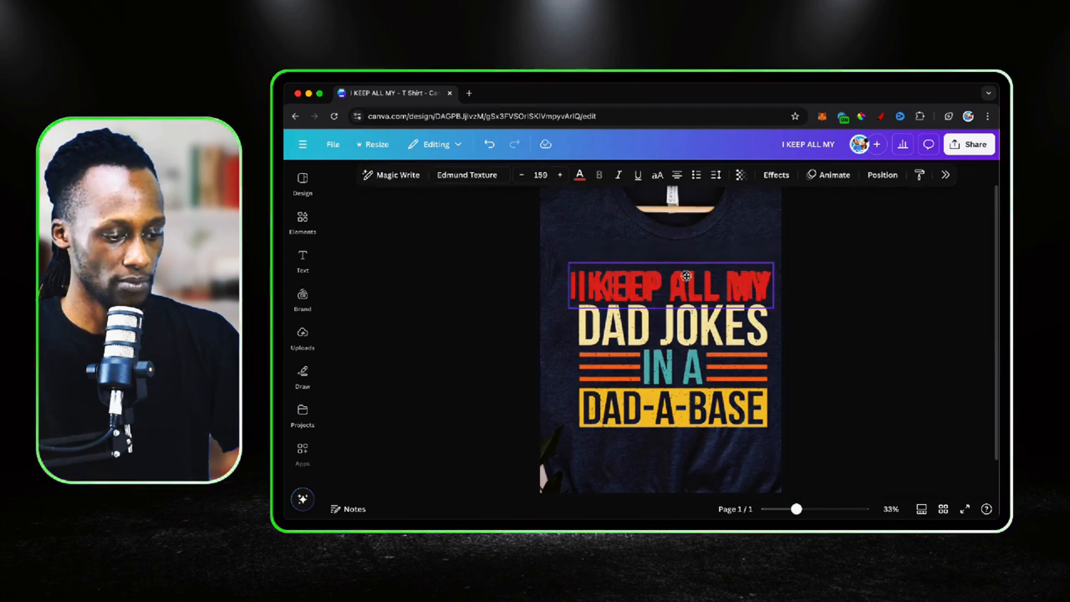
left_click(728, 366)
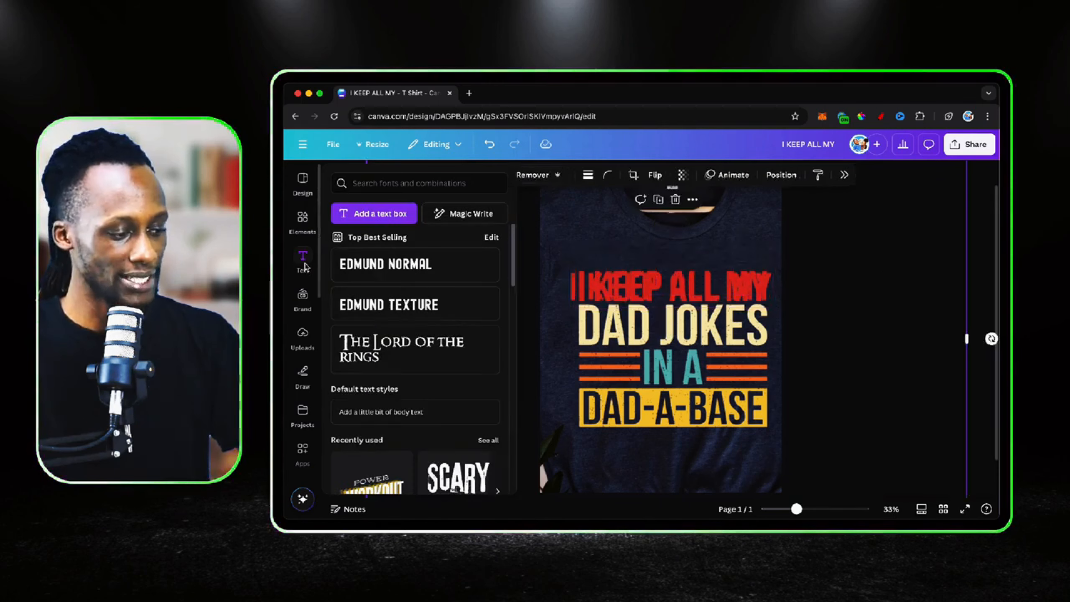
Duplicate the "I KEEP ALL MY" text, place the copy on the second printed line and change its wording to "DAD JOKES"
left_click(654, 280)
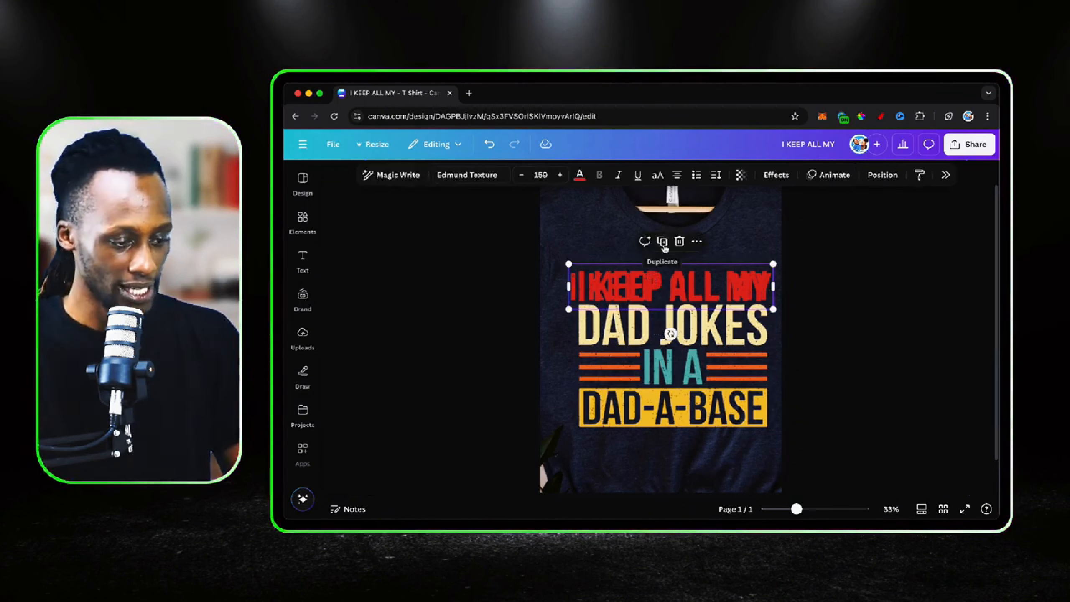
left_click(662, 242)
left_click_drag(677, 285, 674, 333)
type("DAD")
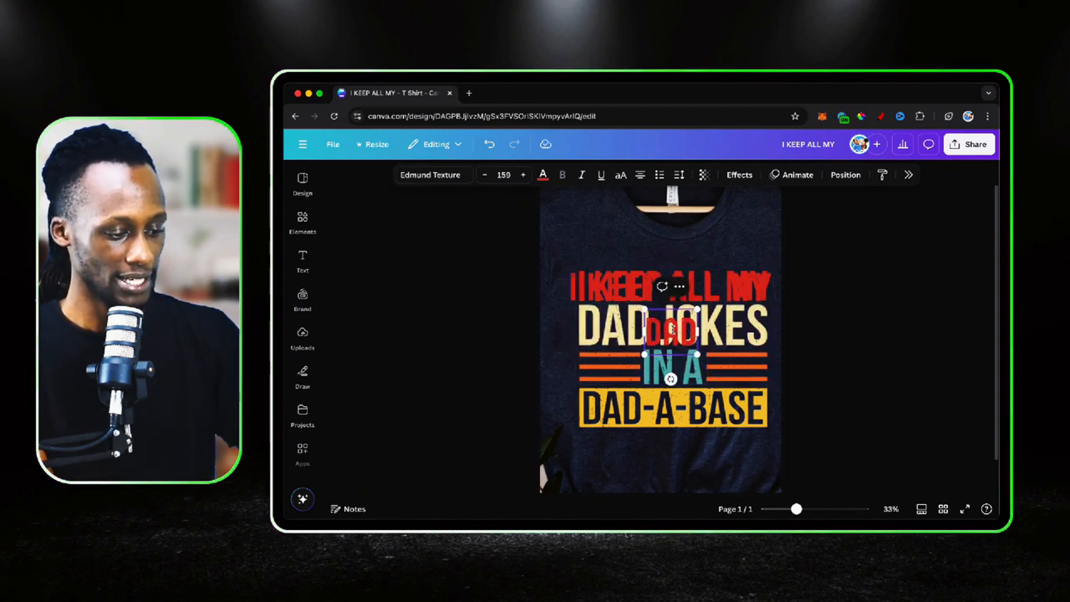
type(" JOKES")
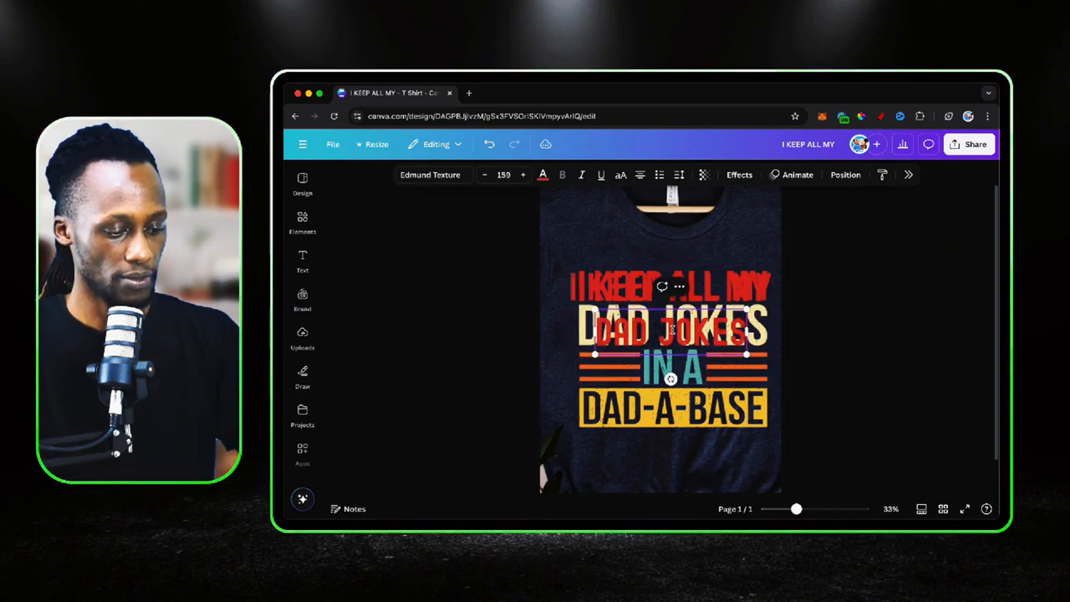
Enlarge the "DAD JOKES" text to size 205 and align it over the second printed line
left_click_drag(748, 354, 773, 361)
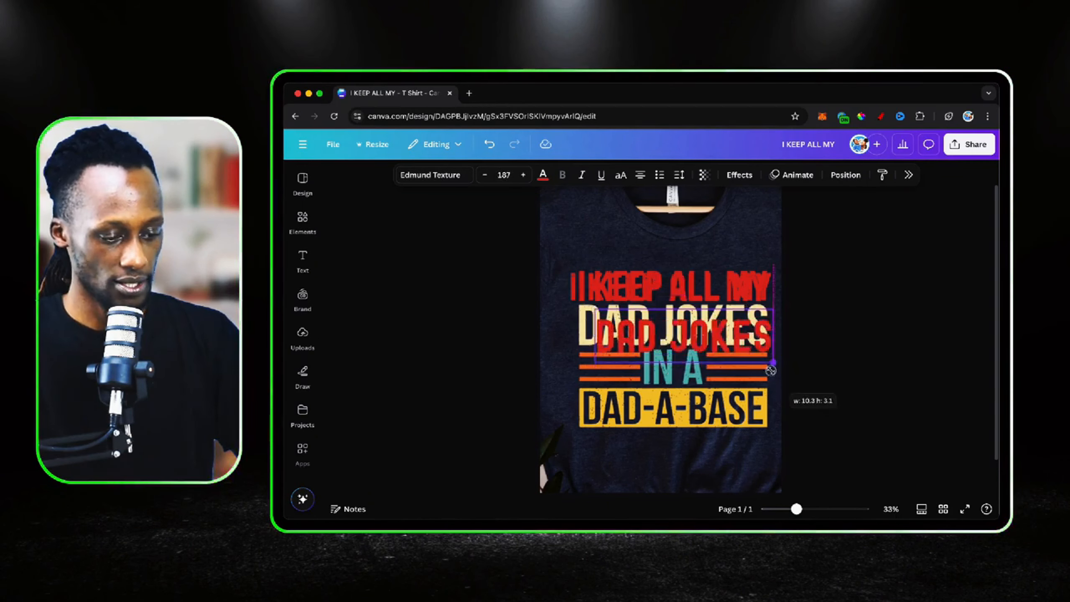
left_click(718, 323)
left_click_drag(718, 323, 700, 310)
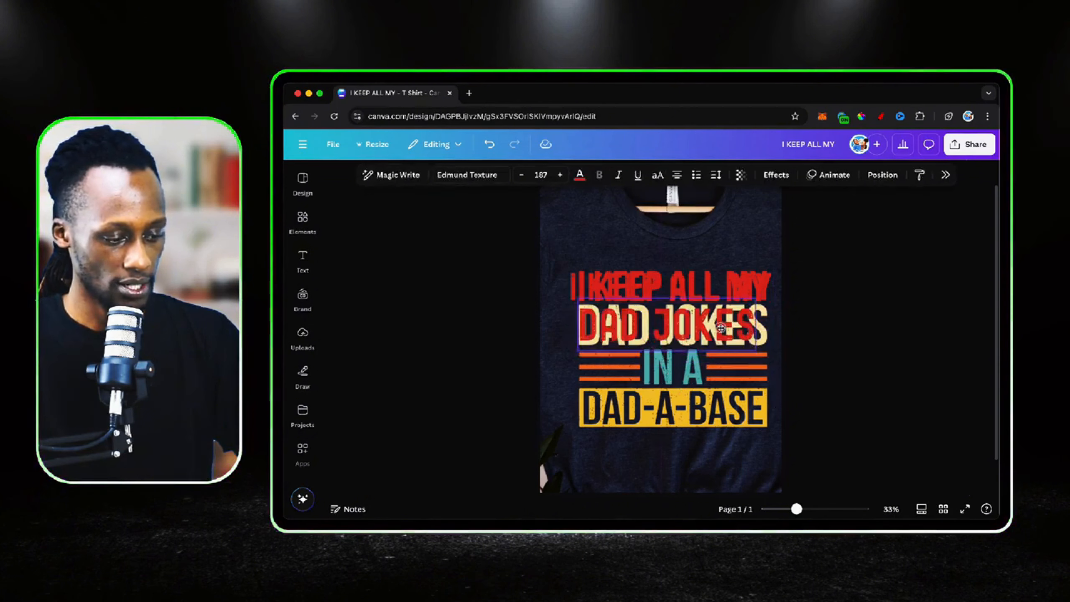
left_click_drag(757, 350, 773, 356)
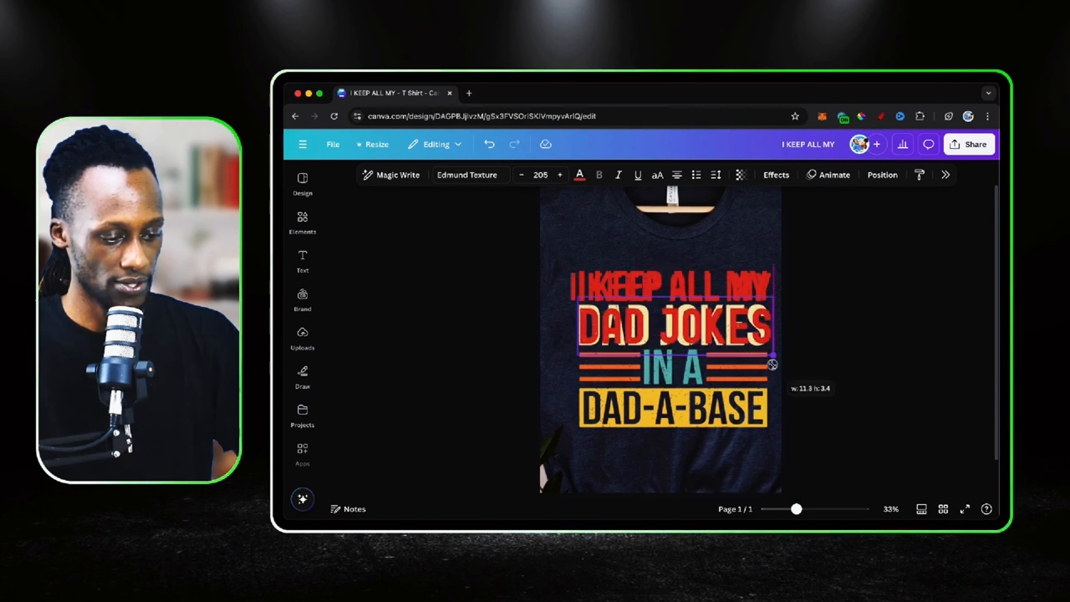
left_click(752, 355)
left_click(752, 354)
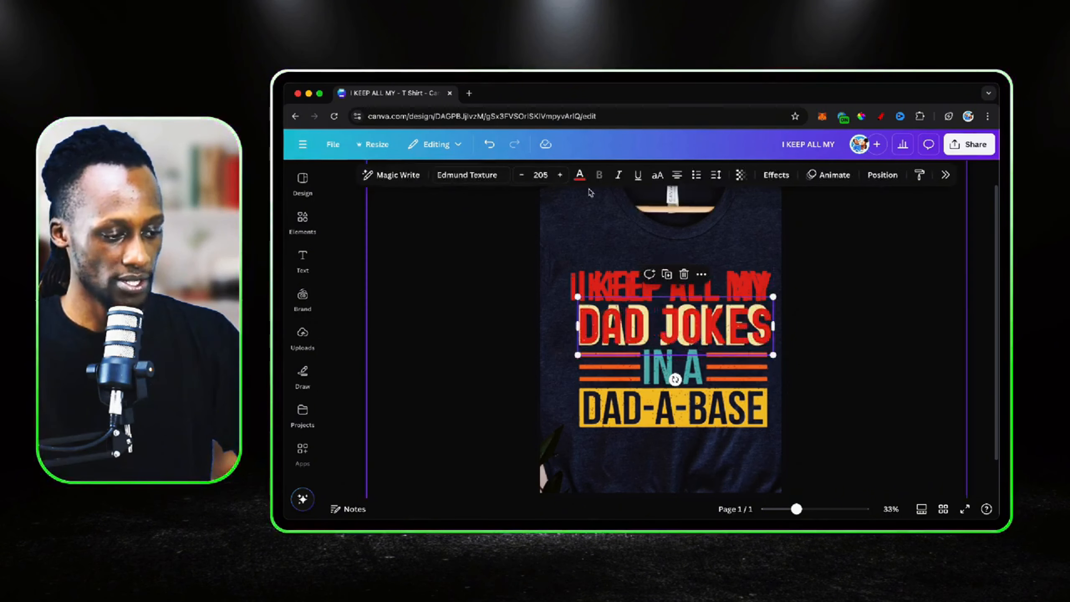
Recolour "DAD JOKES" with the cream sampled from the printed second line and centre the text over the slogan
left_click(580, 174)
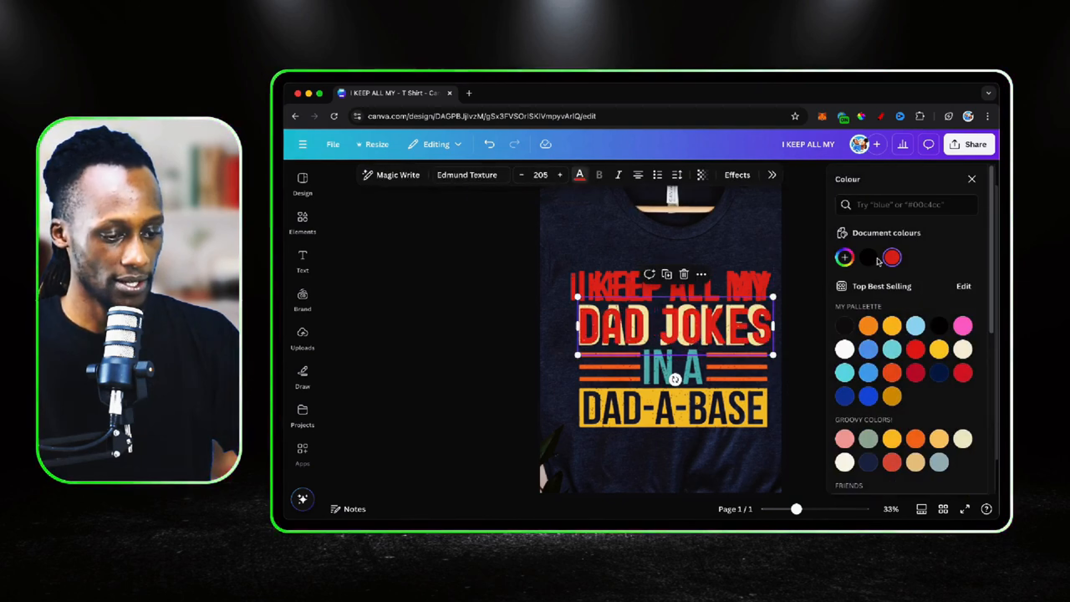
left_click(844, 258)
left_click(981, 364)
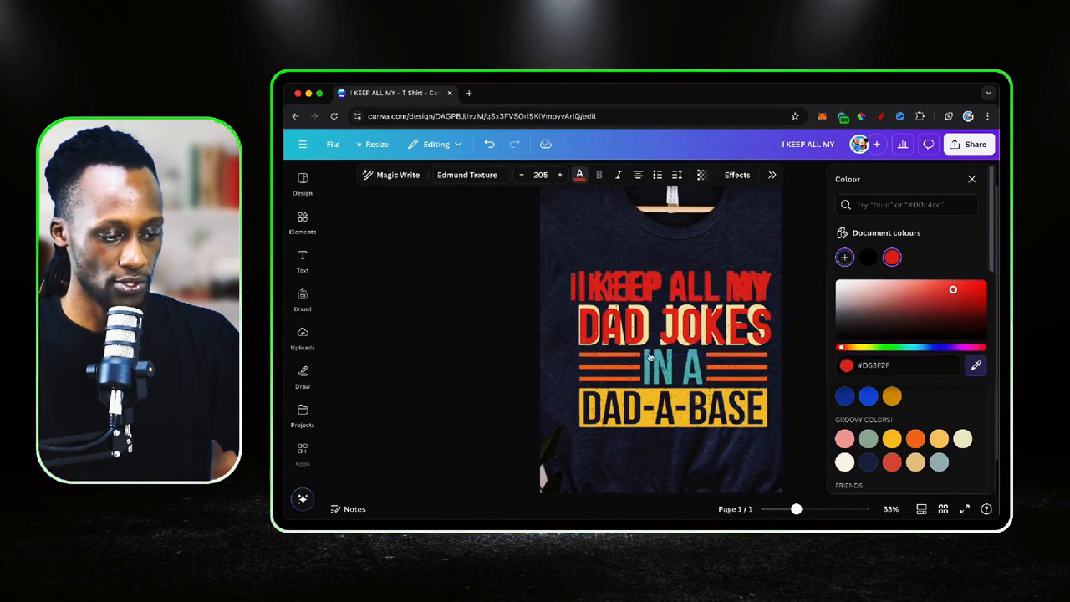
left_click(679, 329)
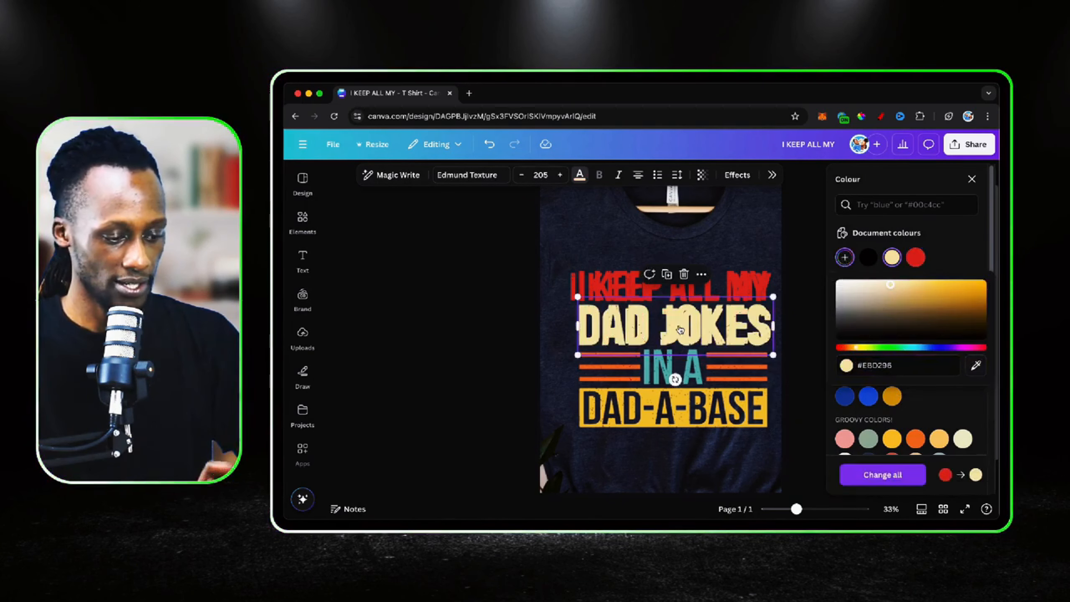
left_click_drag(688, 327, 684, 320)
left_click(740, 389)
left_click(721, 321)
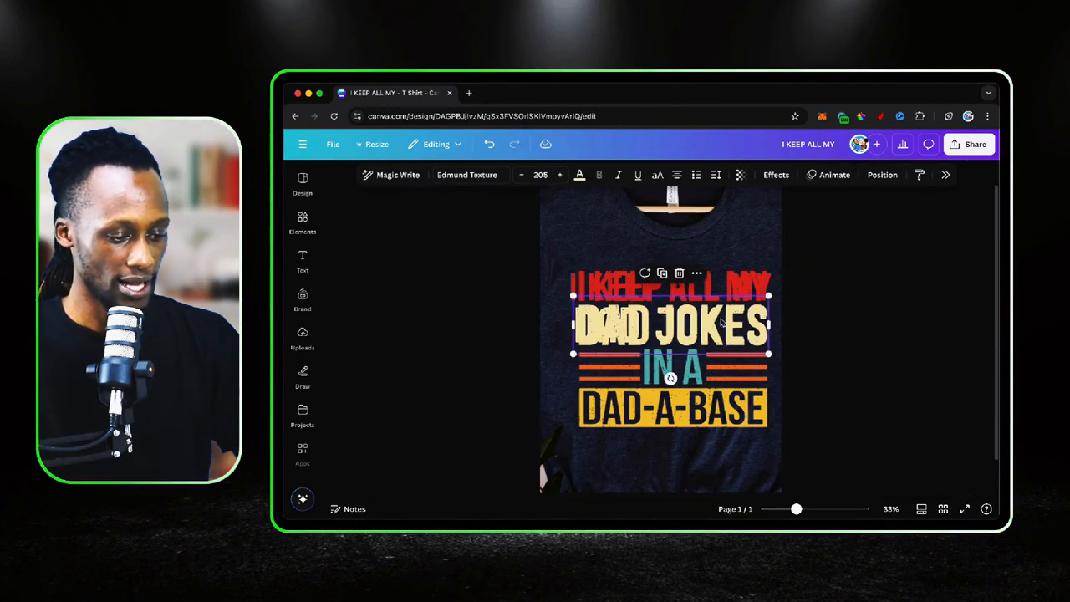
Duplicate the "DAD JOKES" text, change the copy's wording to "IN A" and centre it on the third printed line
left_click(661, 274)
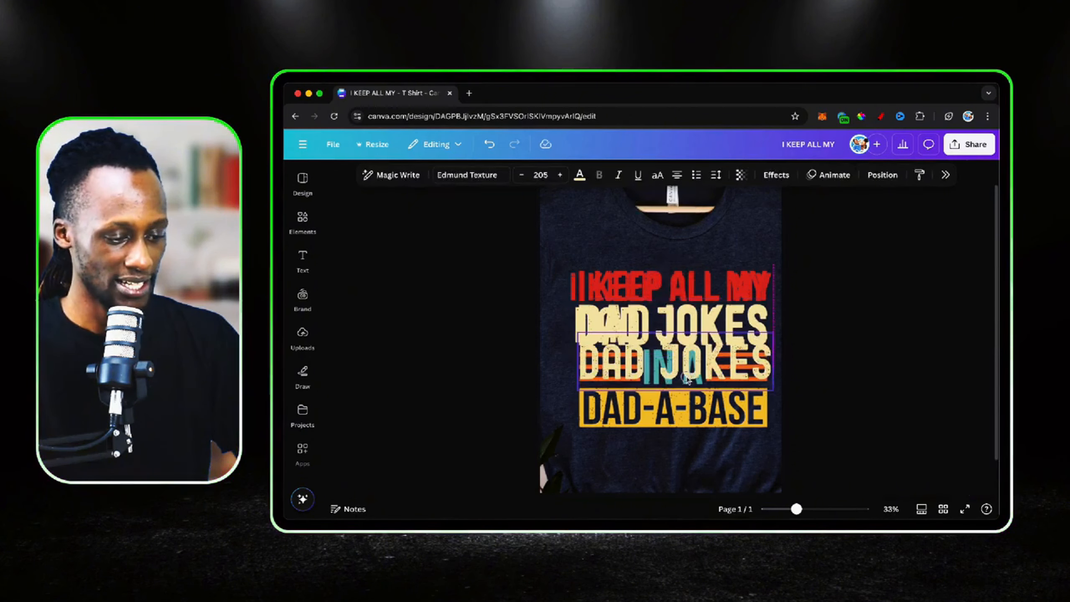
double_click(685, 379)
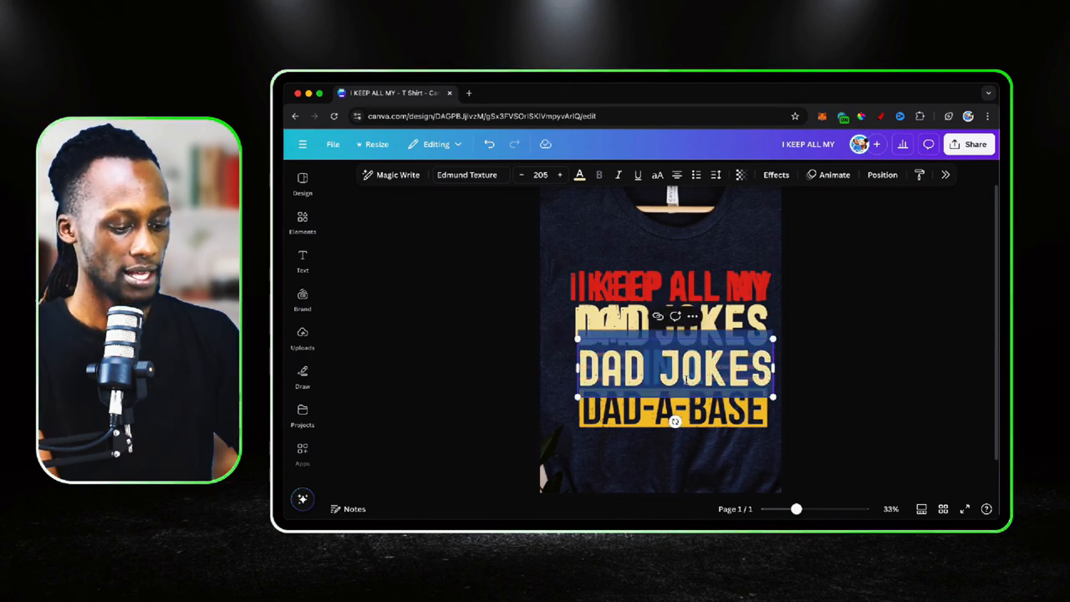
type("IN A")
left_click(685, 372)
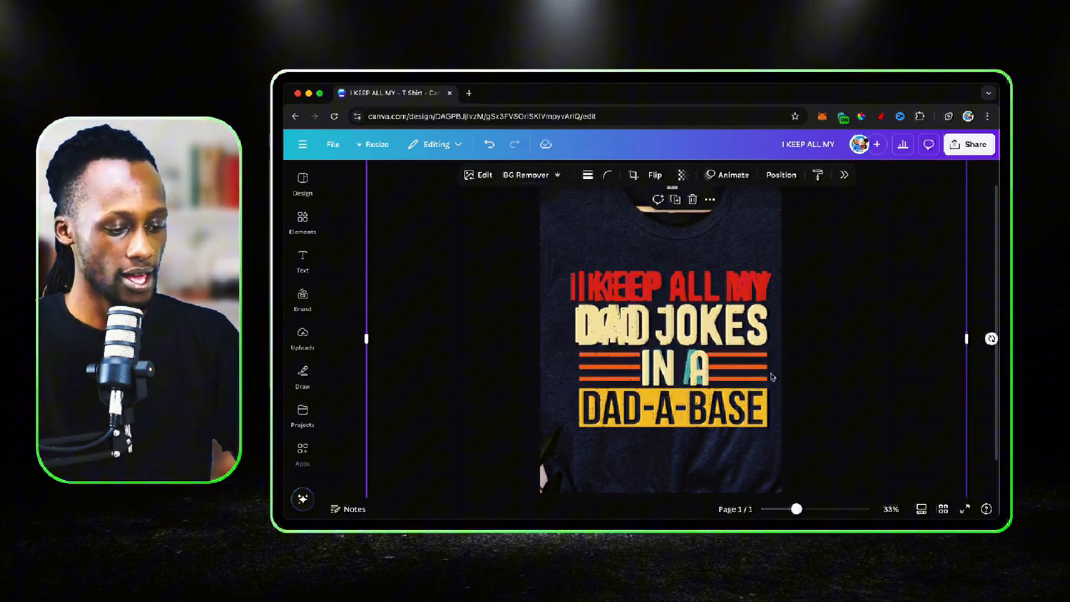
left_click(686, 373)
left_click_drag(686, 373, 681, 372)
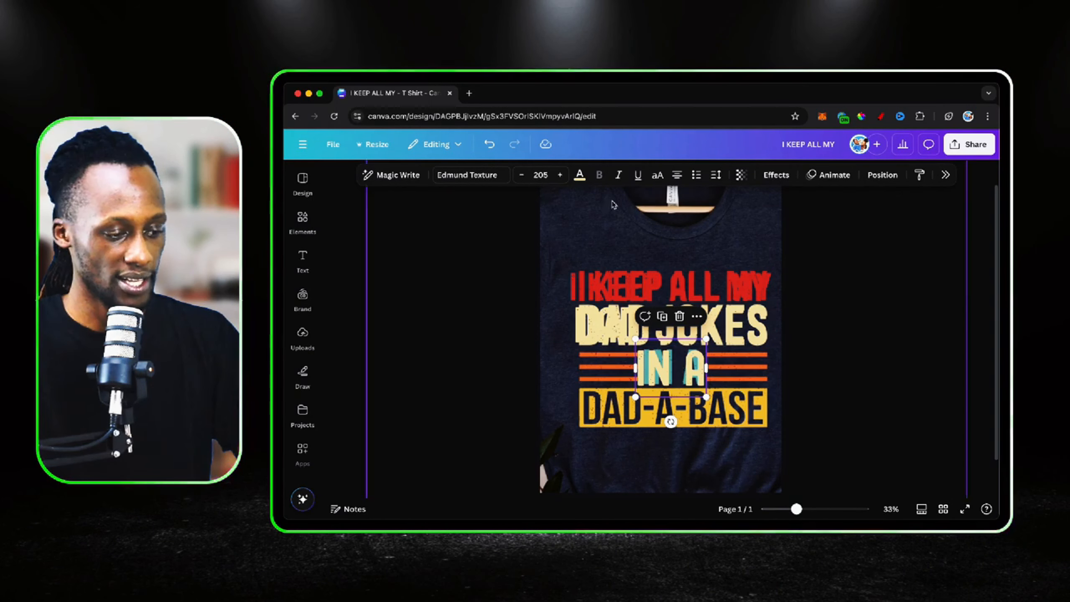
Recolour the "IN A" text with the teal sampled from the printed third line
left_click(580, 174)
left_click(844, 257)
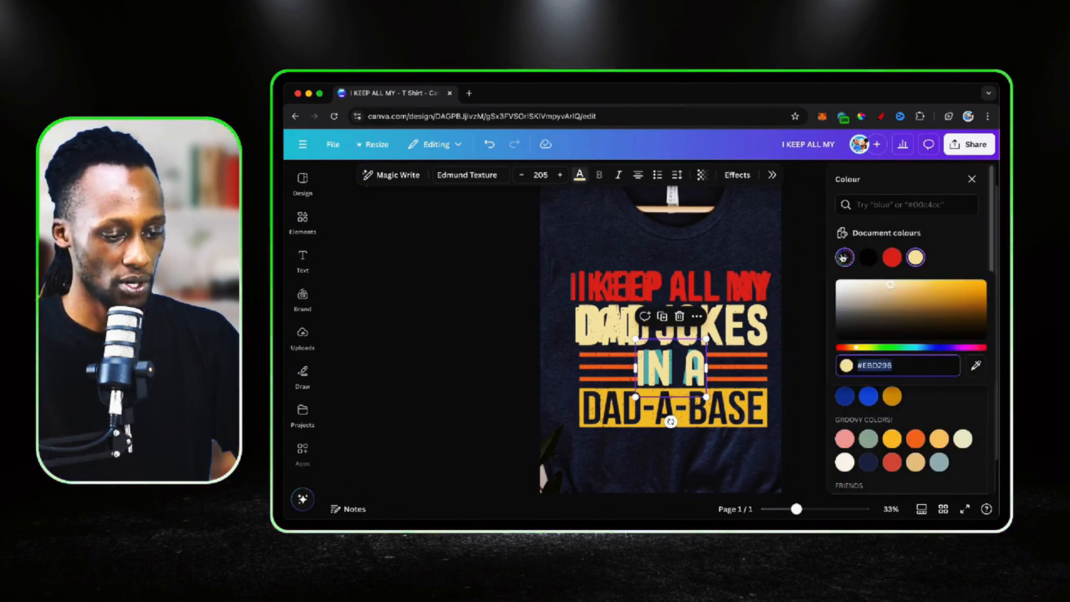
left_click(975, 365)
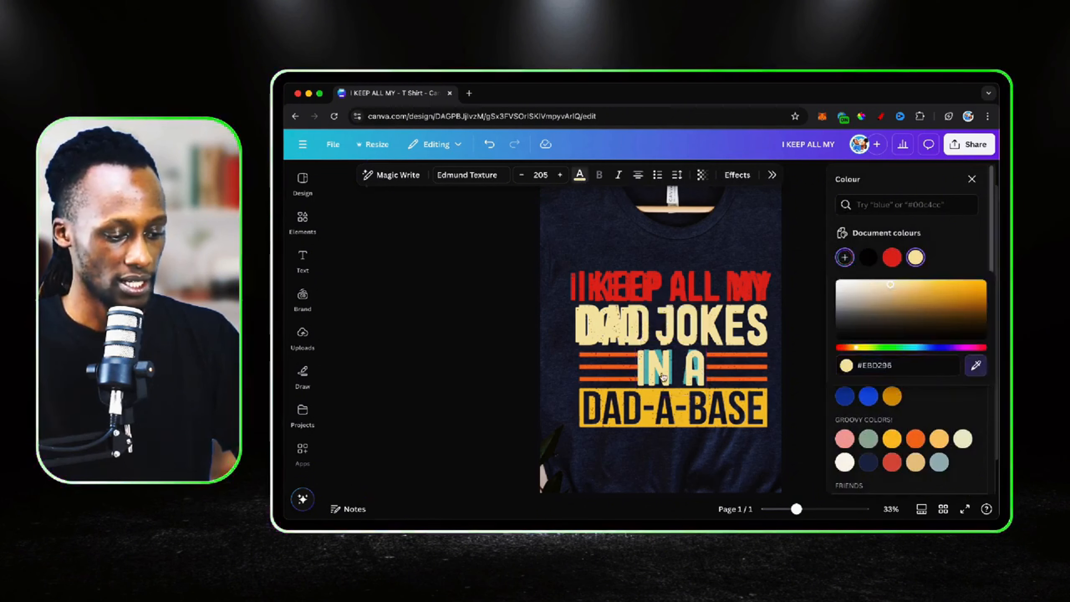
left_click(671, 365)
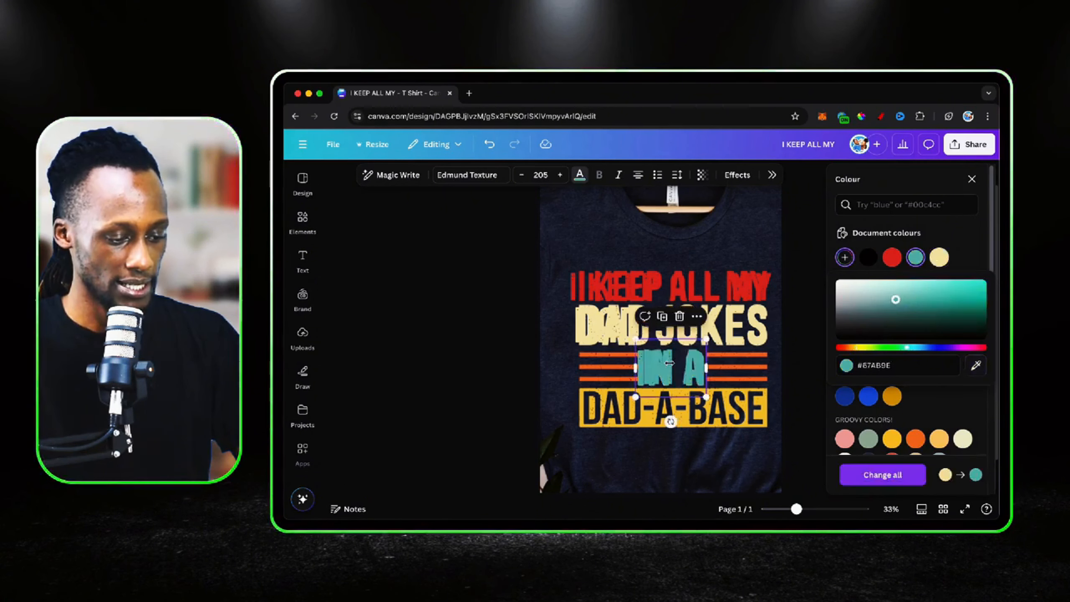
left_click(735, 351)
left_click(687, 370)
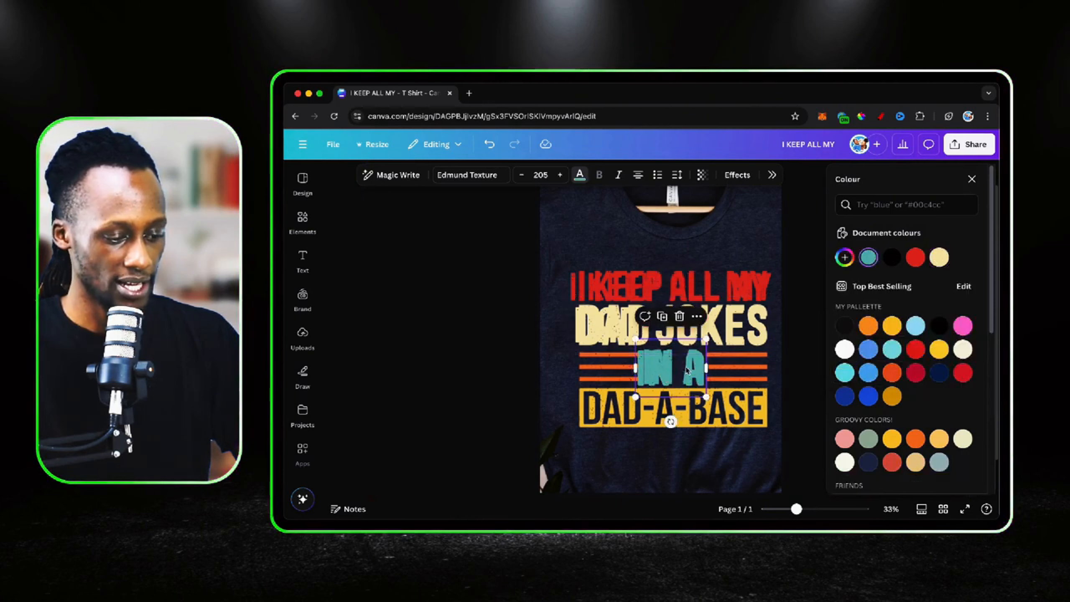
left_click(745, 430)
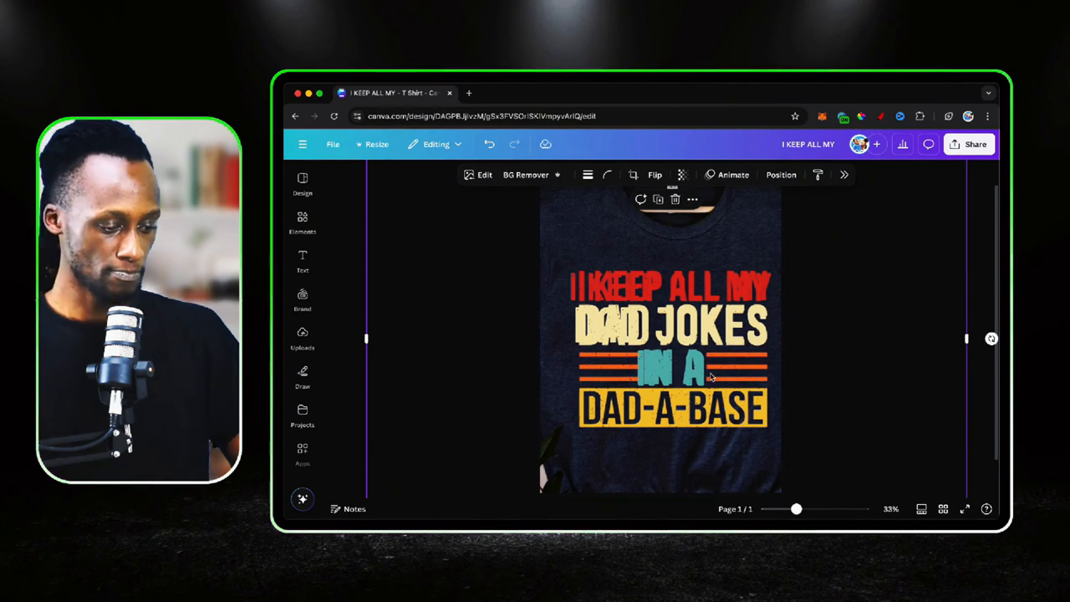
Duplicate the "IN A" text, change the copy's wording to "DAD-A-BASE" and place it over the fourth printed line
left_click(692, 378)
left_click(664, 322)
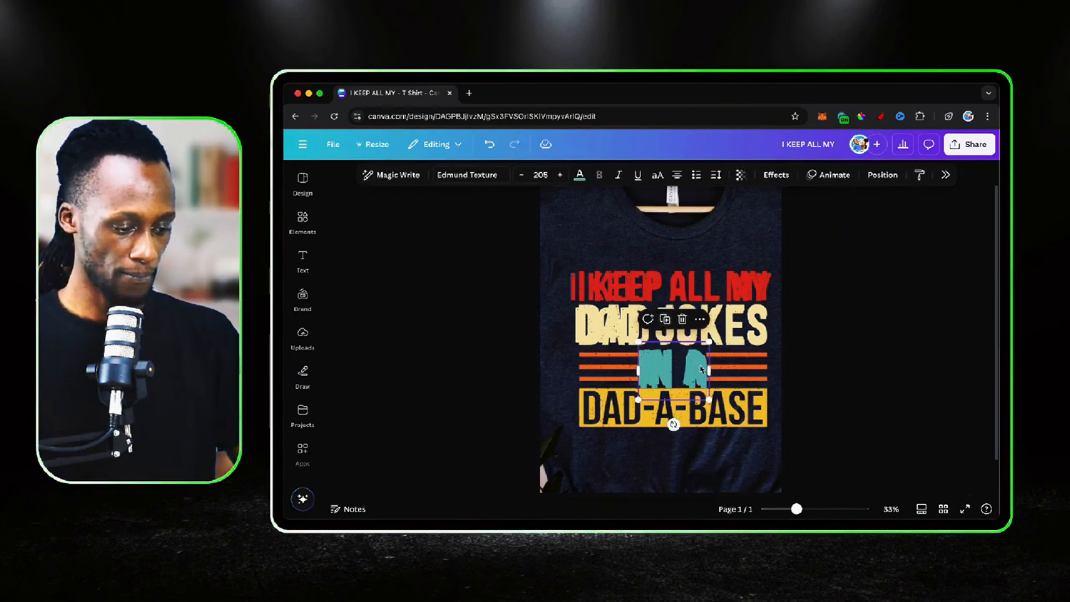
left_click_drag(700, 369, 692, 404)
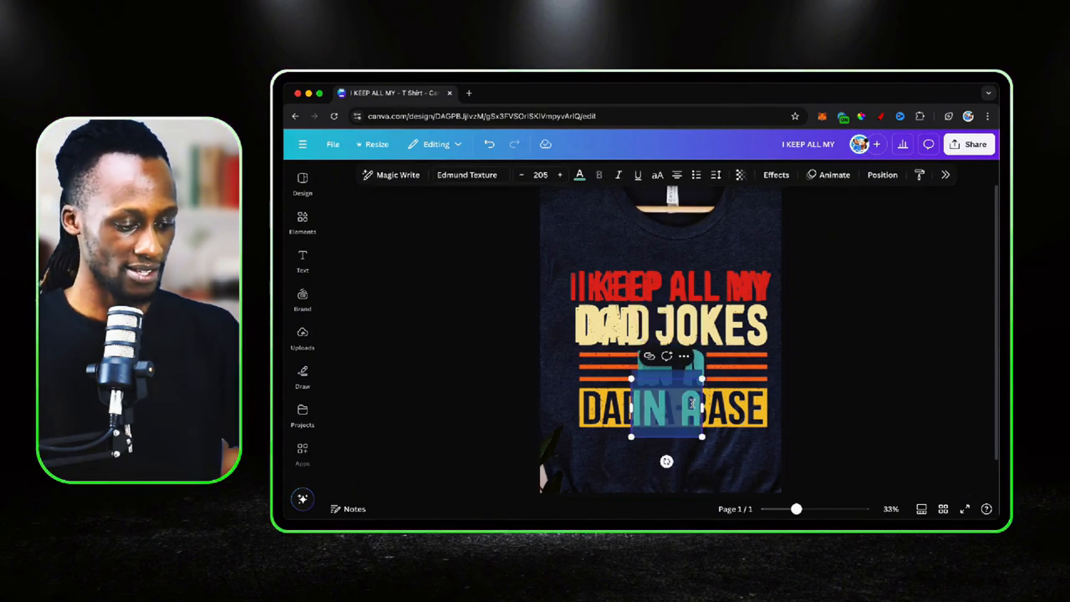
double_click(692, 404)
type("DAD-A-BASE")
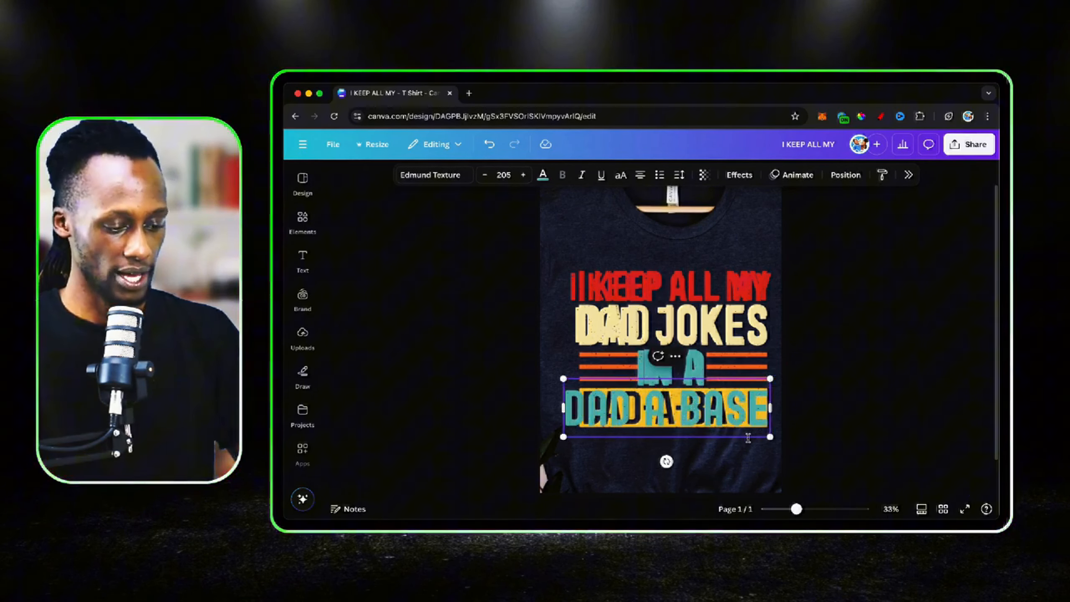
left_click(751, 466)
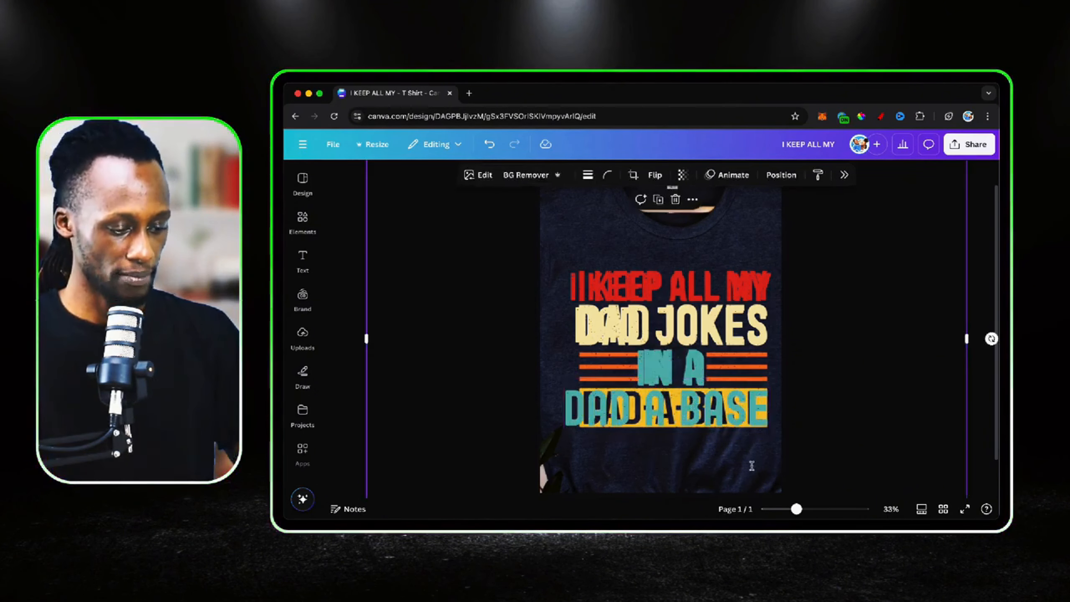
left_click_drag(703, 399, 686, 421)
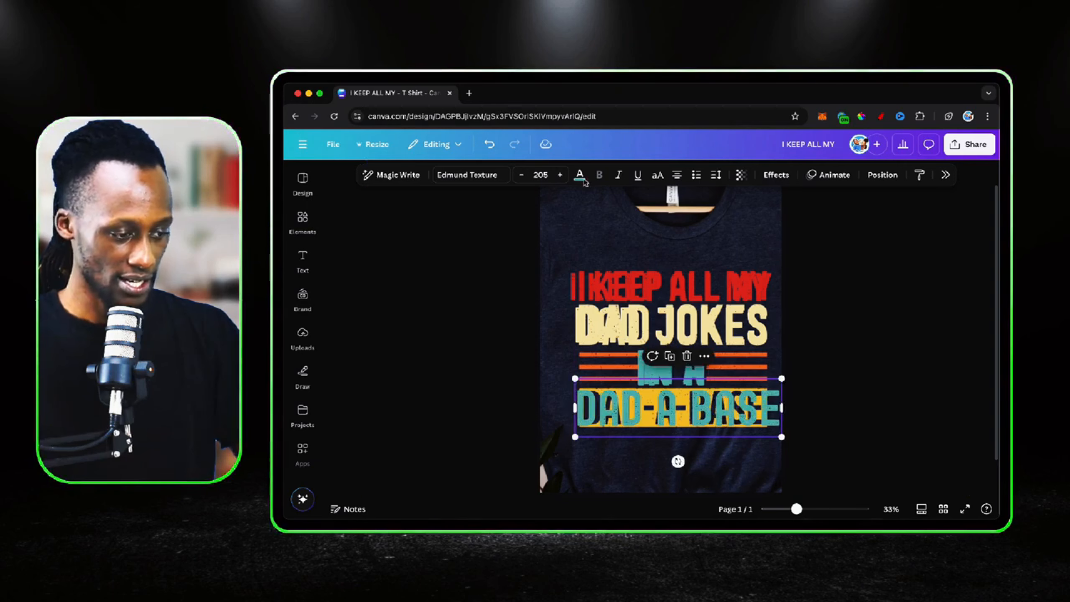
Recolour "DAD-A-BASE" with the dark navy sampled from the printed fourth line and nudge the text into alignment
left_click(583, 181)
left_click(844, 257)
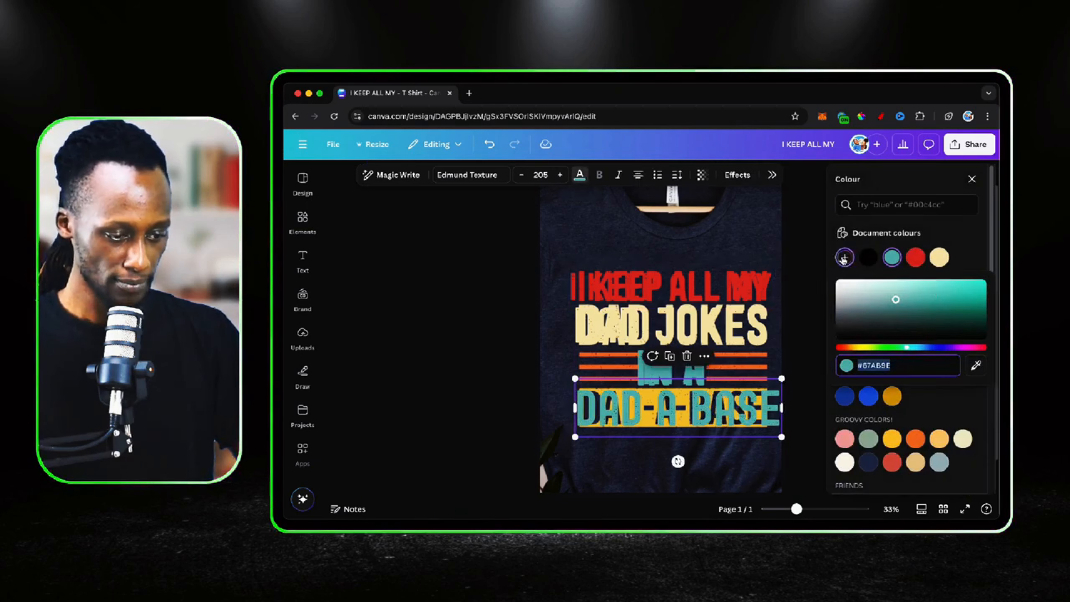
left_click(976, 365)
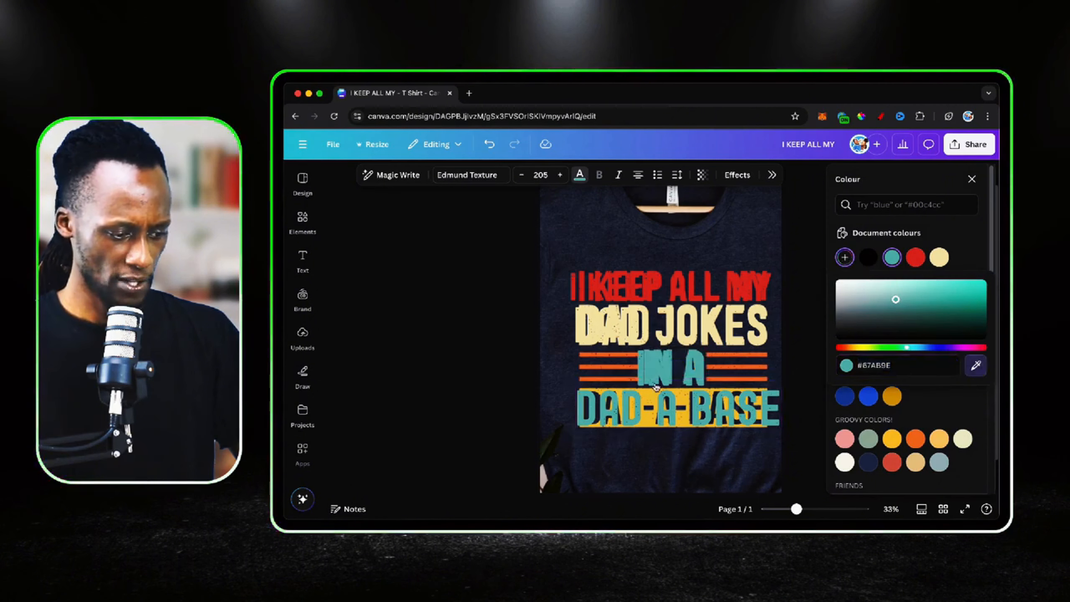
left_click(599, 406)
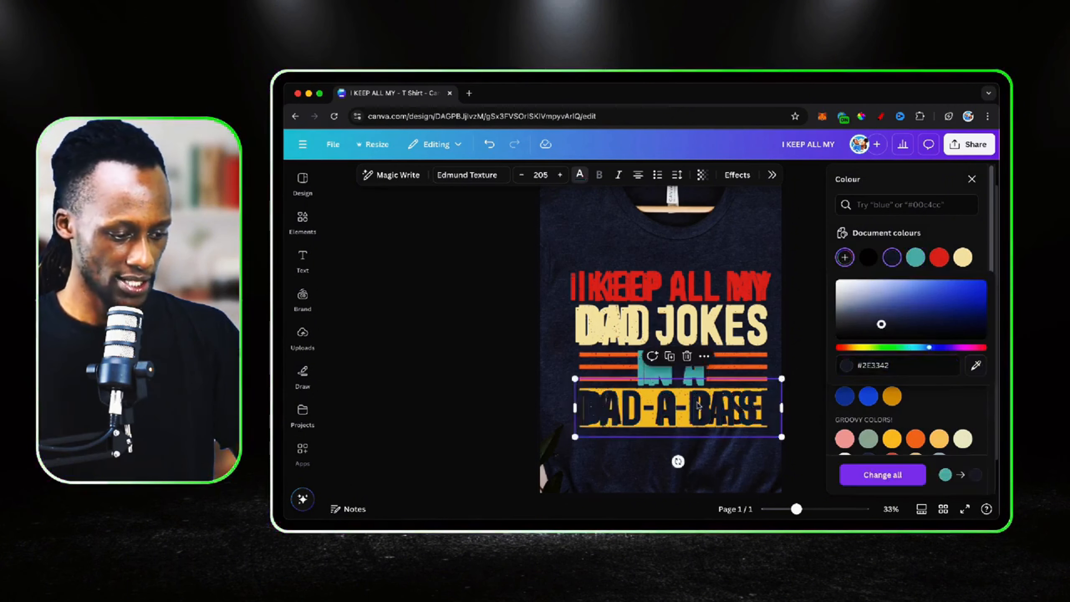
left_click(717, 407)
left_click_drag(717, 407, 714, 406)
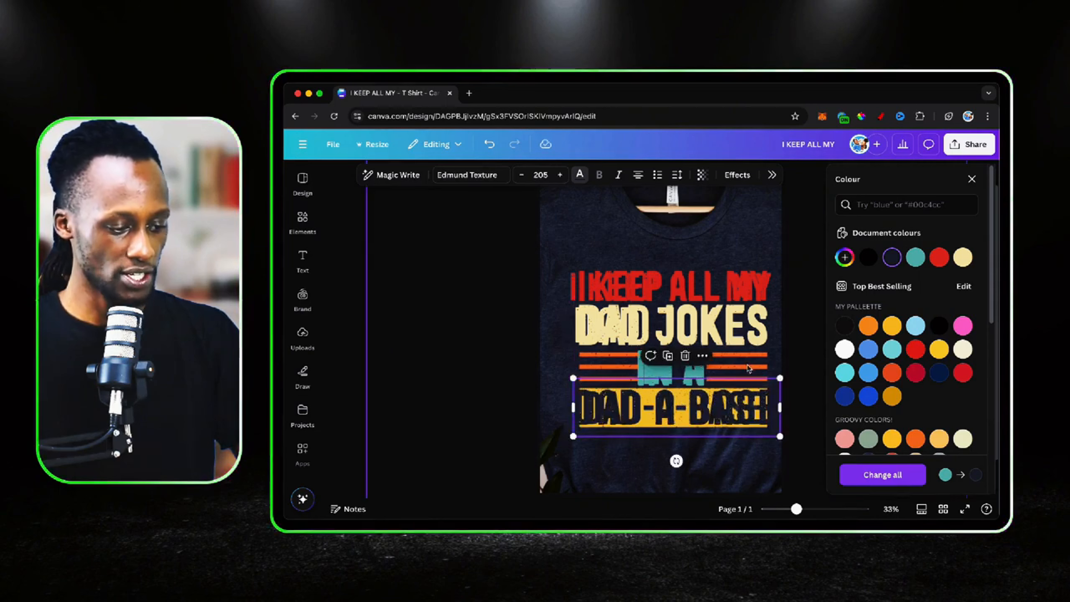
left_click(771, 349)
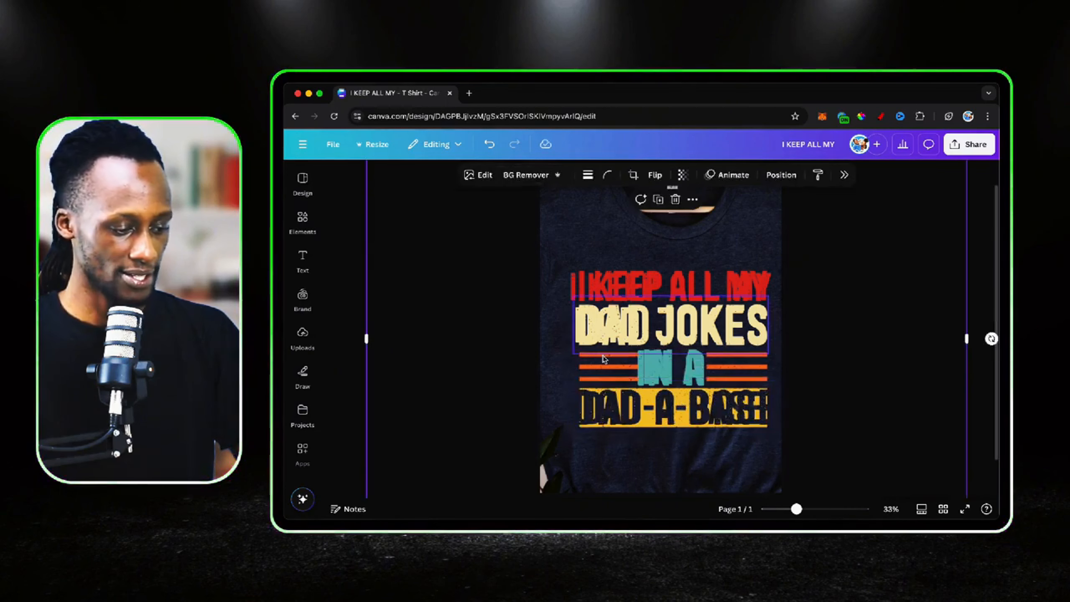
Add a plain straight line over the orange stripes before "IN A" and set its weight to 25
scroll(636, 363, "down", 2)
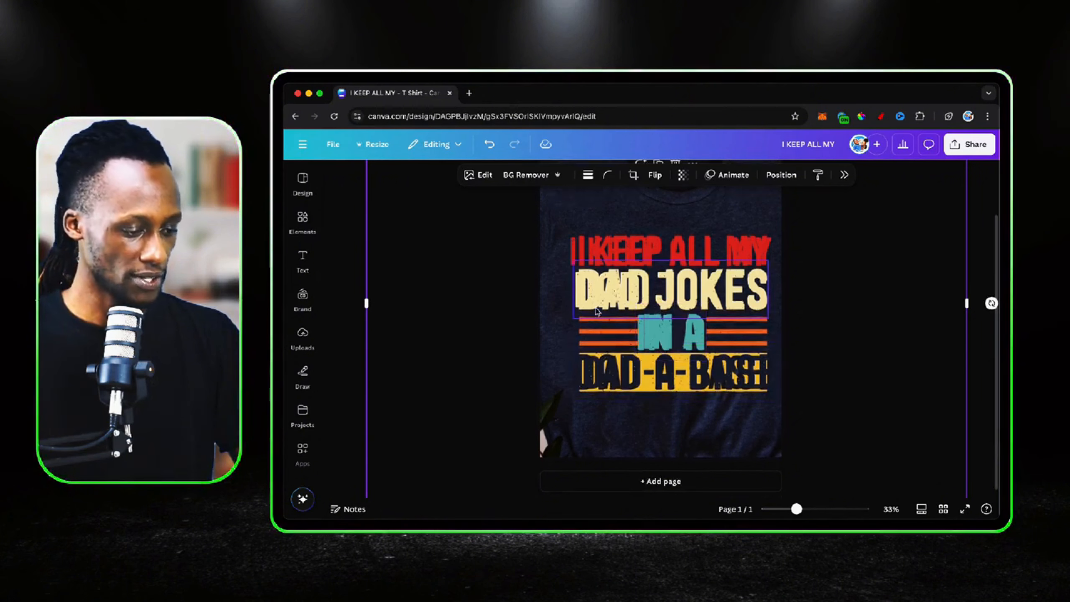
left_click(302, 261)
left_click(304, 231)
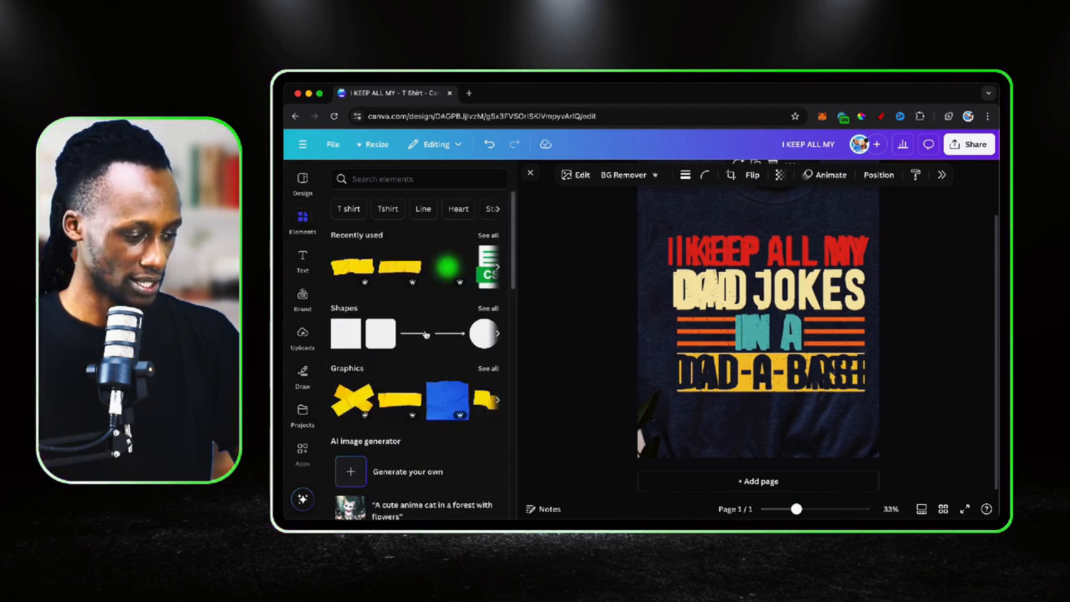
left_click(418, 337)
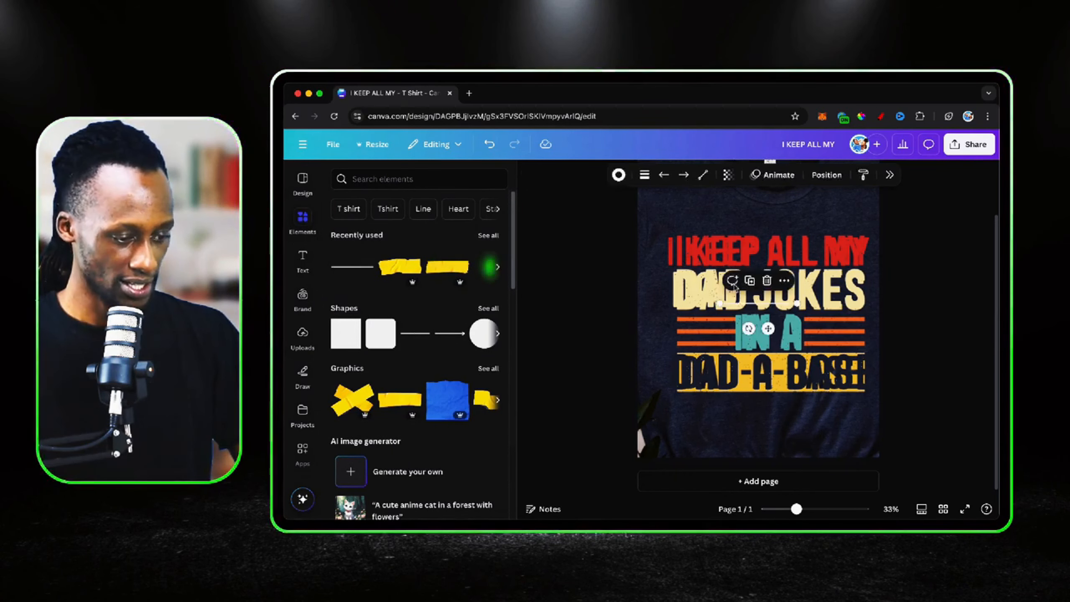
left_click_drag(769, 331, 711, 342)
left_click(517, 340)
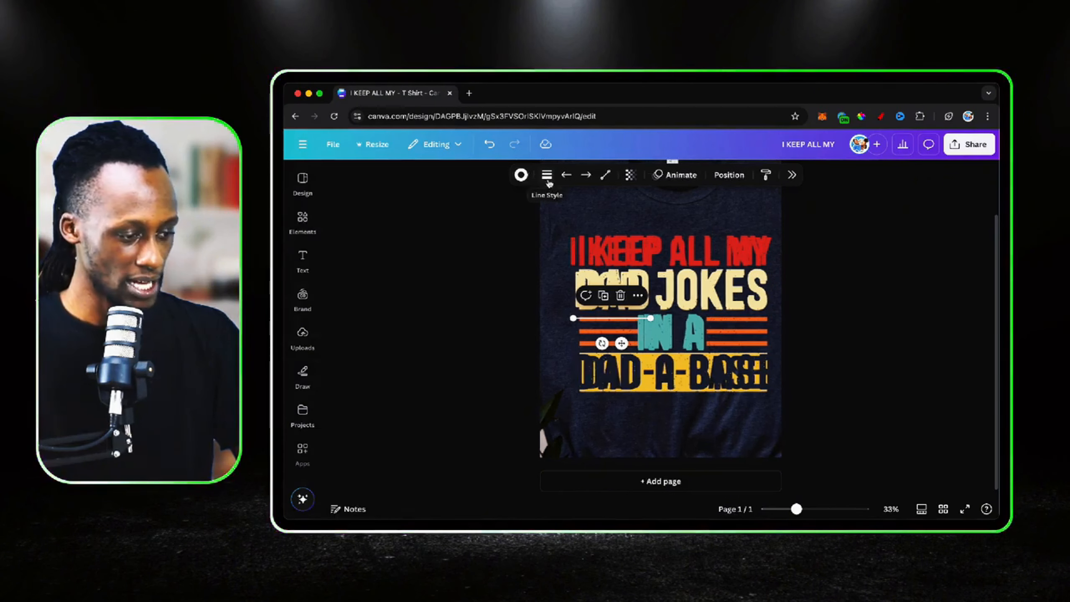
left_click(547, 180)
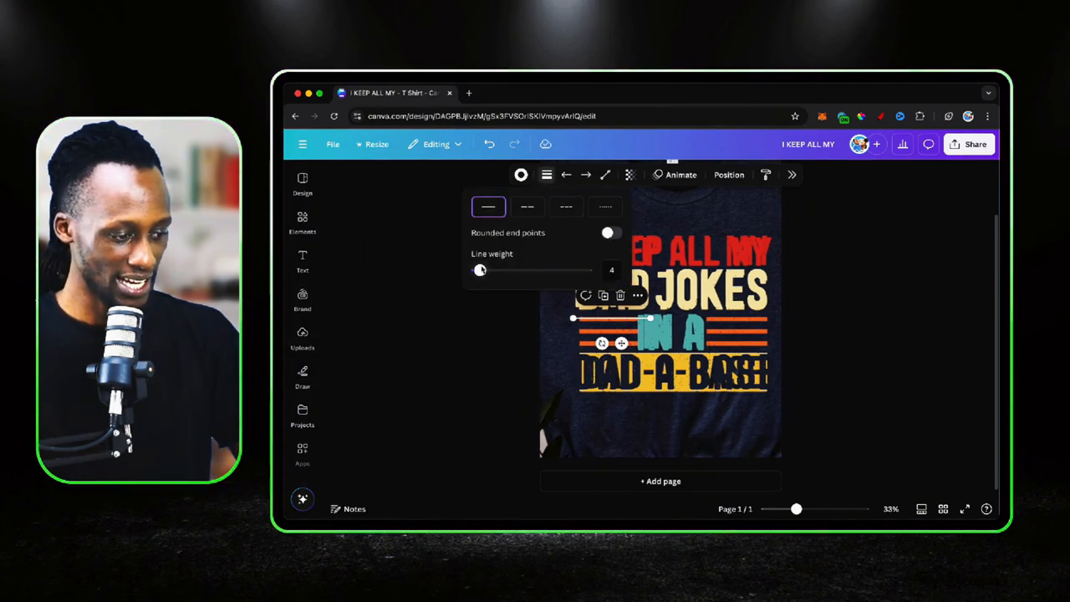
left_click_drag(481, 269, 502, 268)
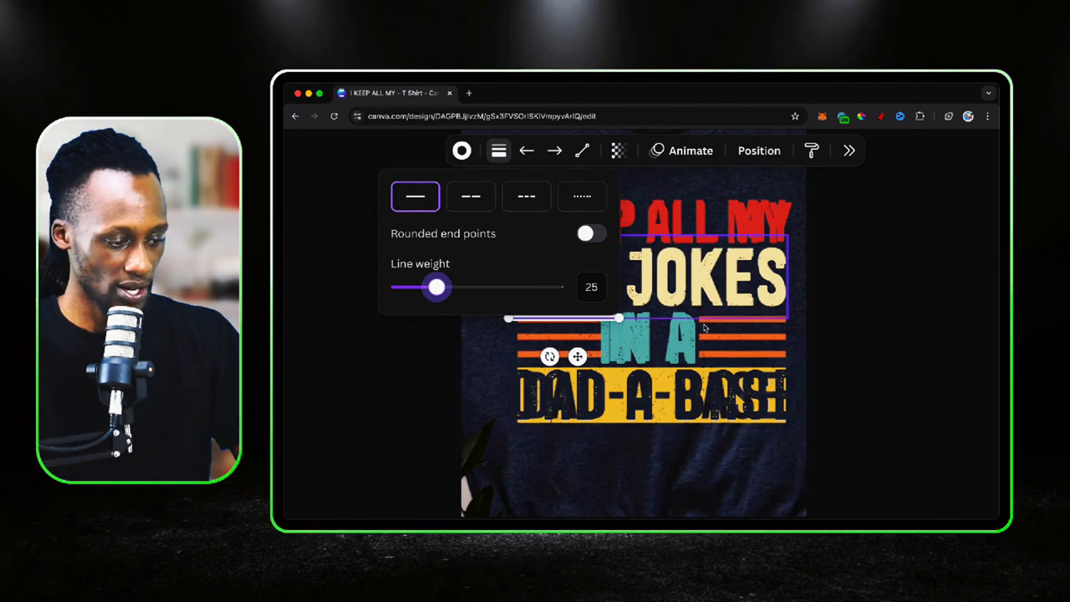
Move the white line down onto the middle orange stripe and shorten it to end before "IN A"
left_click(579, 323)
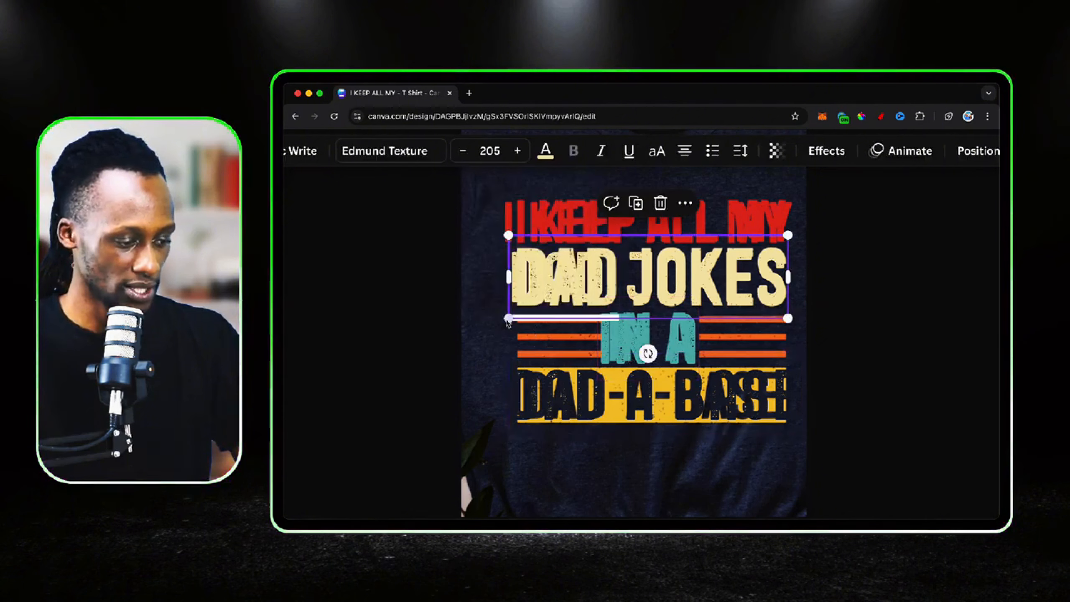
left_click(558, 331)
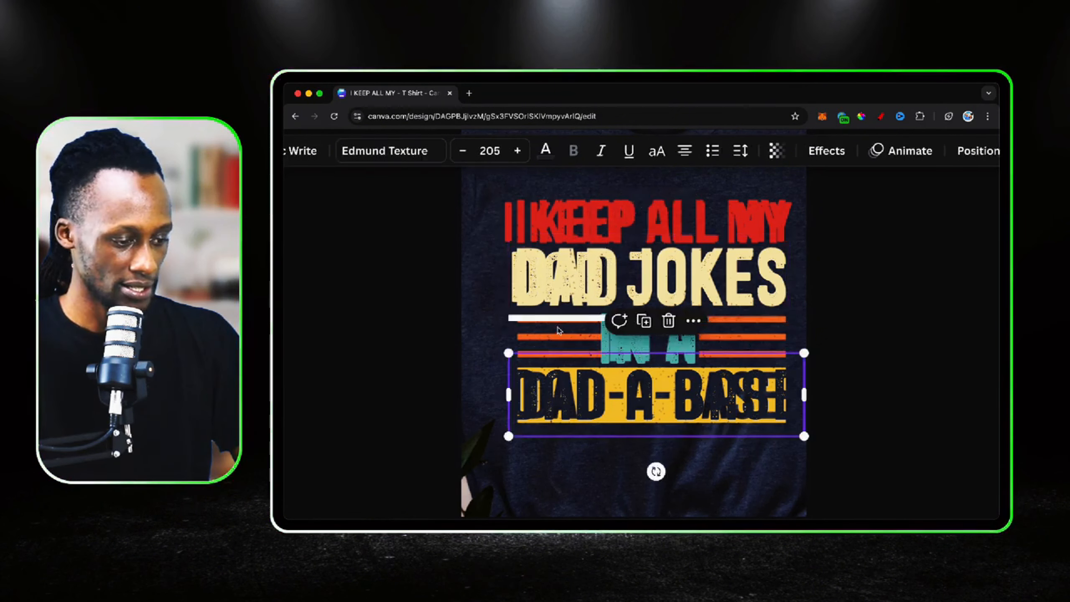
left_click_drag(560, 321, 576, 372)
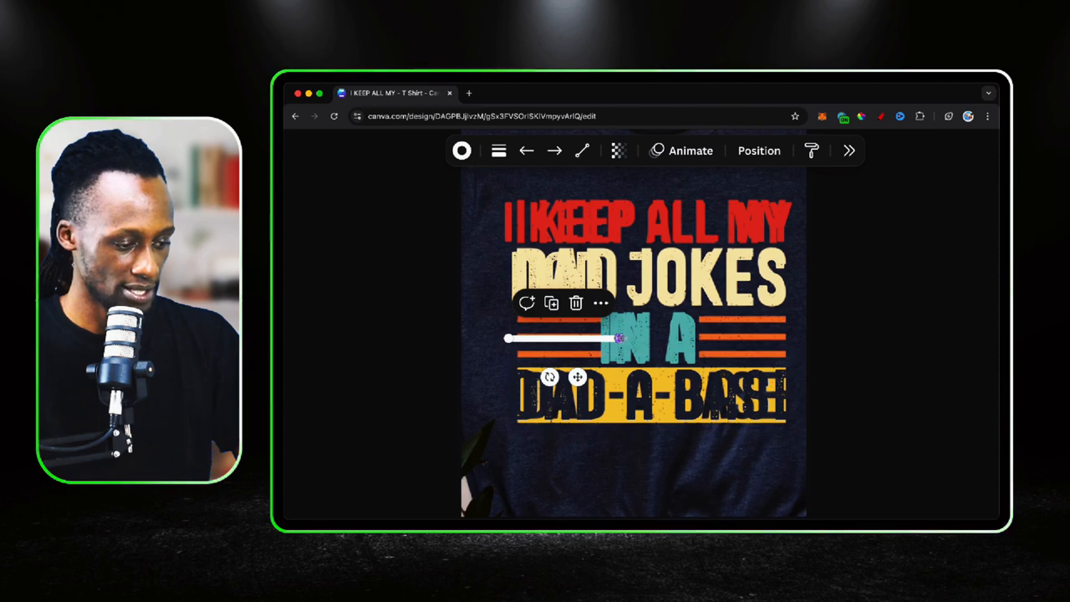
left_click_drag(619, 339, 598, 338)
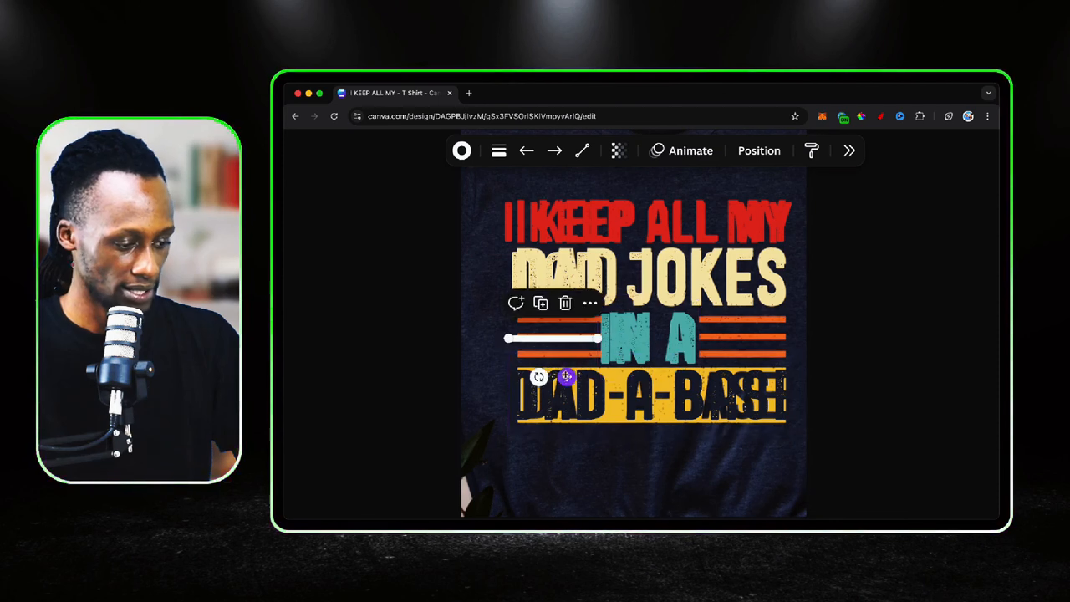
mouse_move(566, 376)
left_mouse_down()
mouse_move(678, 374)
mouse_move(574, 374)
left_mouse_up()
left_click(574, 375)
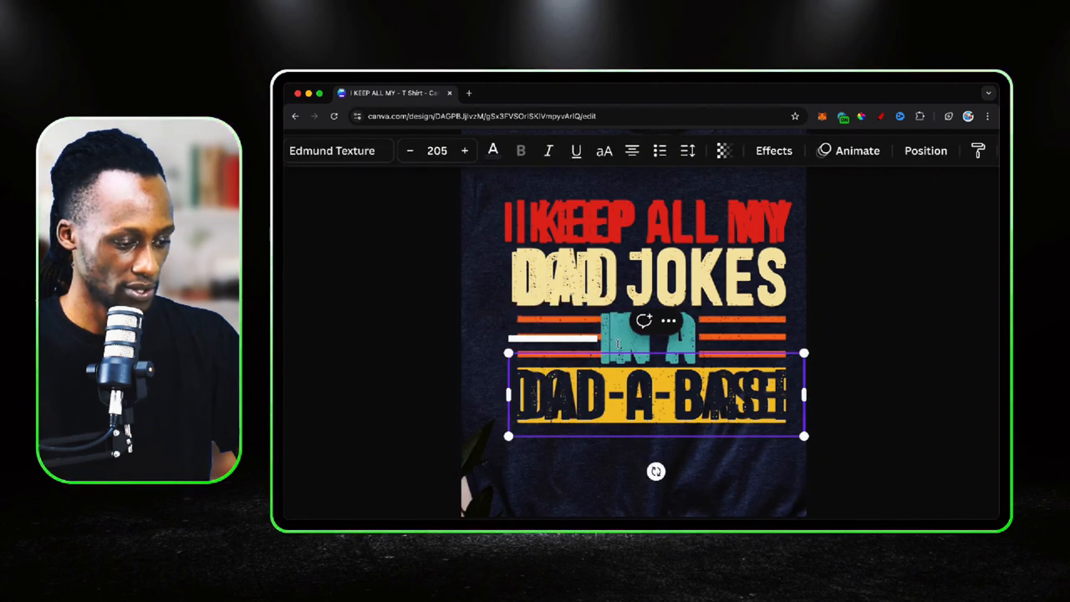
Shift the "IN A" text aside and fit the white line's length and position to the middle printed stripe
left_click(618, 343)
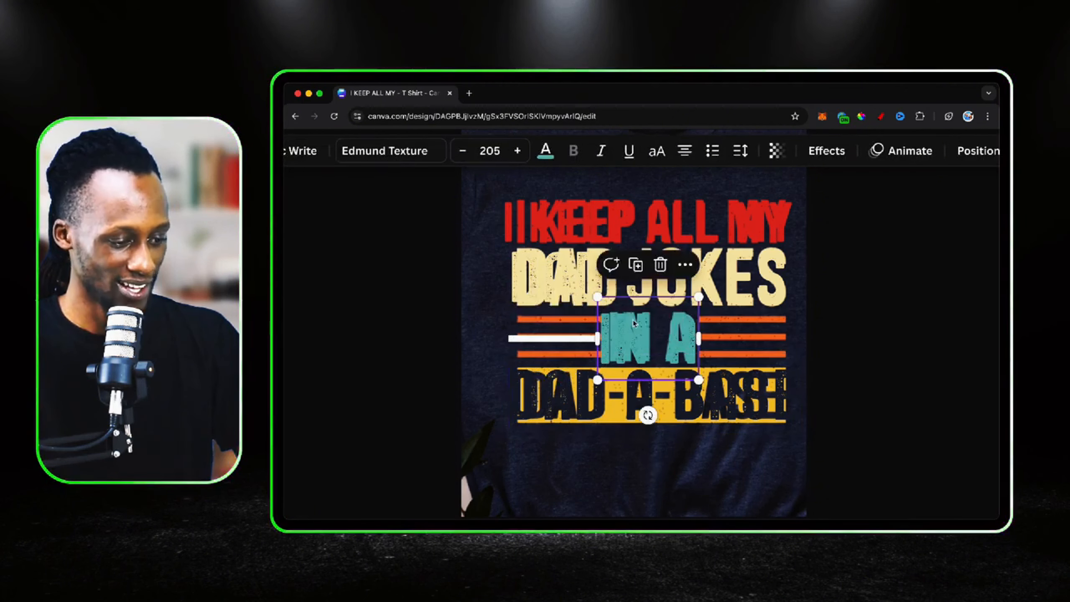
left_click_drag(642, 330, 587, 331)
left_click(599, 341)
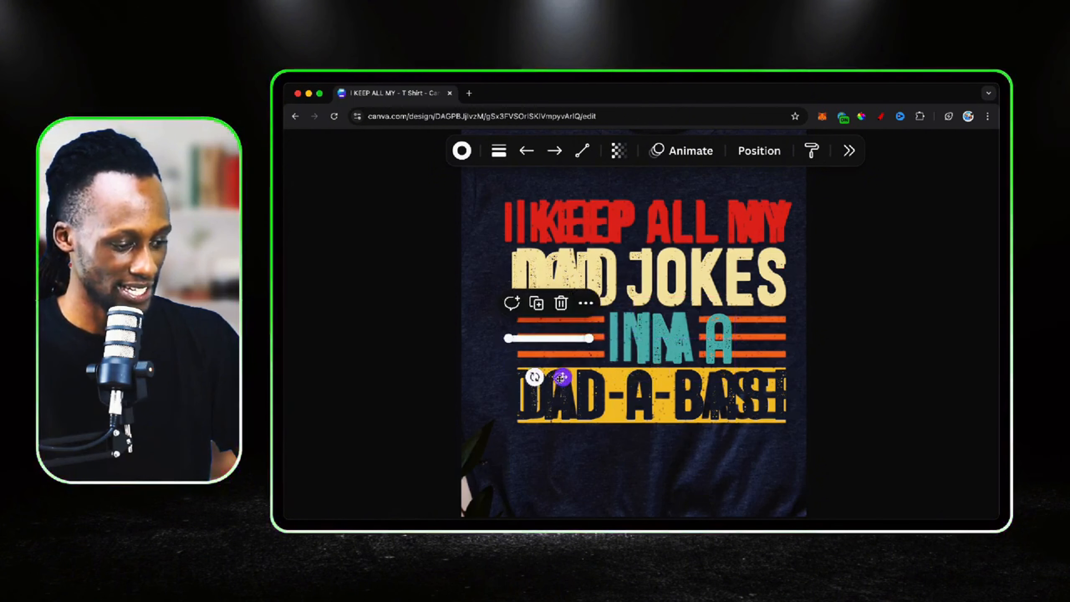
left_click_drag(572, 377, 569, 377)
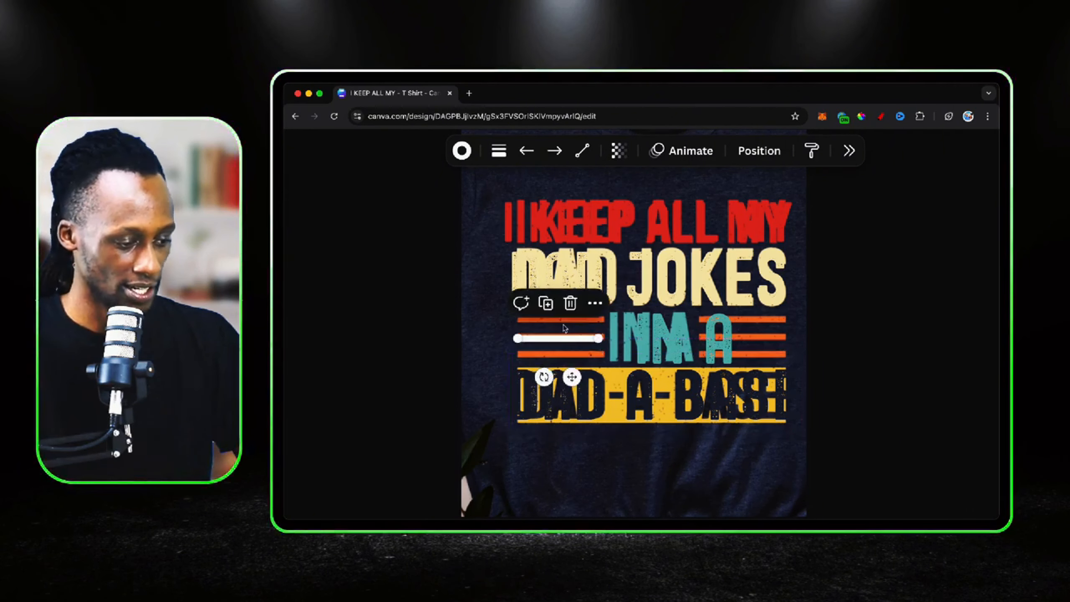
Recolour the white line with the orange sampled from a printed stripe
scroll(565, 329, "down", 2)
left_click(656, 300)
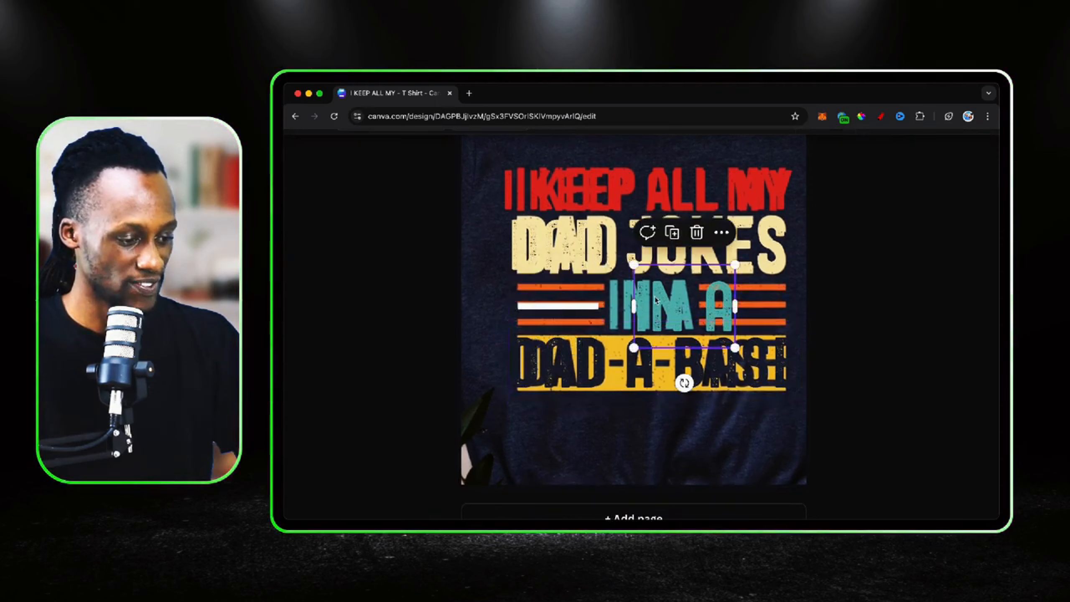
left_click(559, 309)
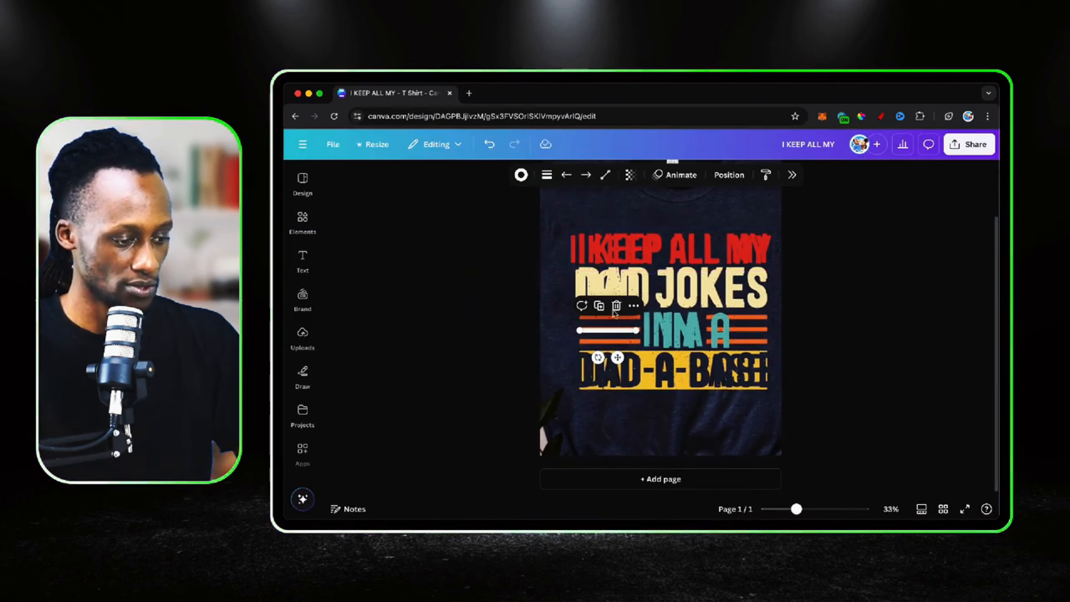
left_click(521, 181)
left_click(845, 257)
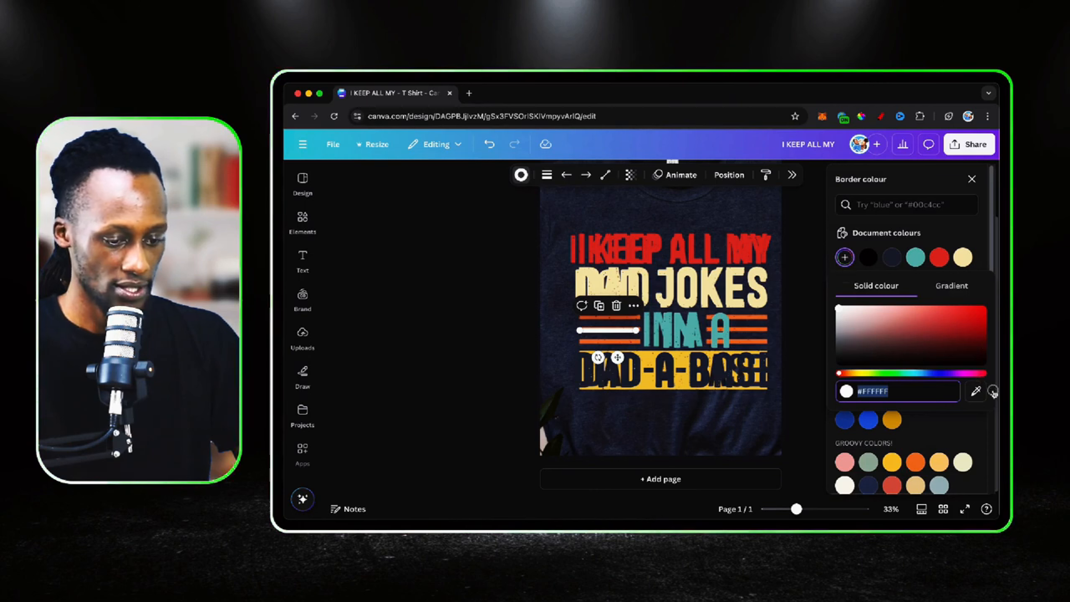
left_click(976, 391)
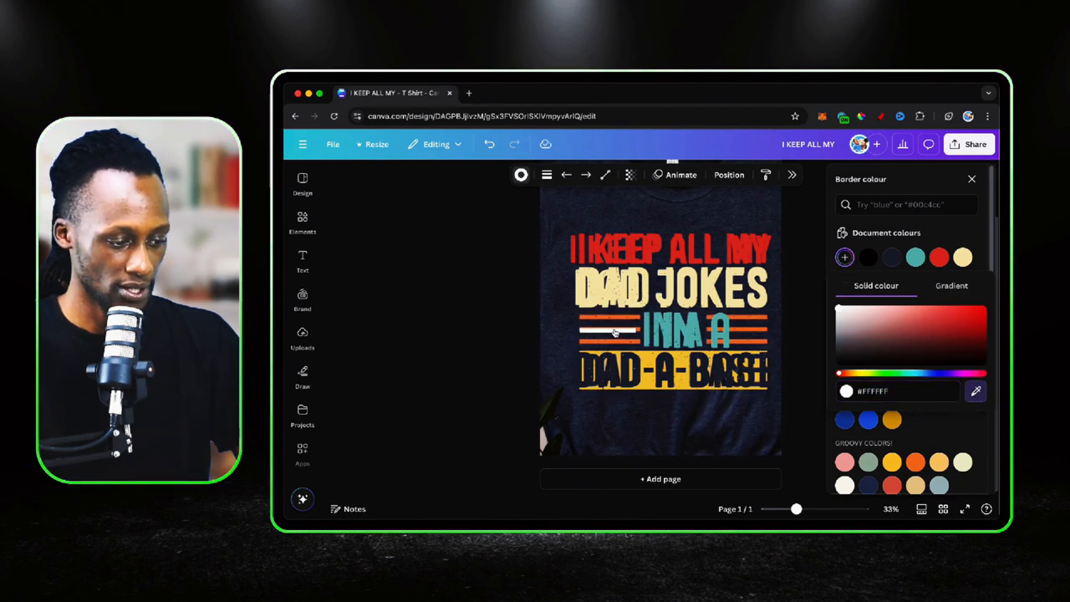
left_click(737, 317)
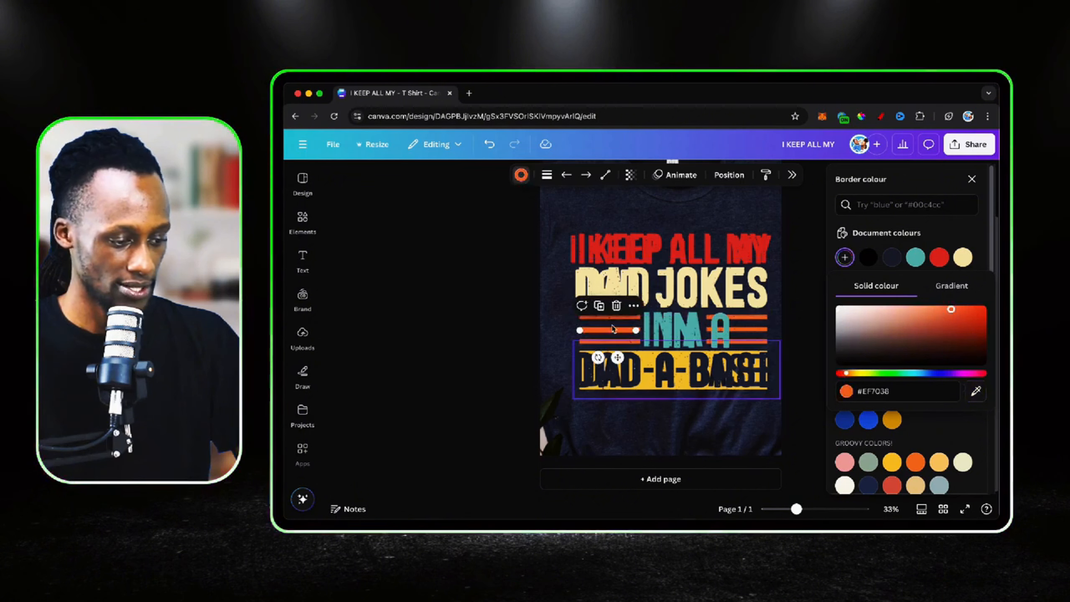
Duplicate the orange line twice and place the copies over the upper and lower stripes before "IN A"
left_click(599, 308)
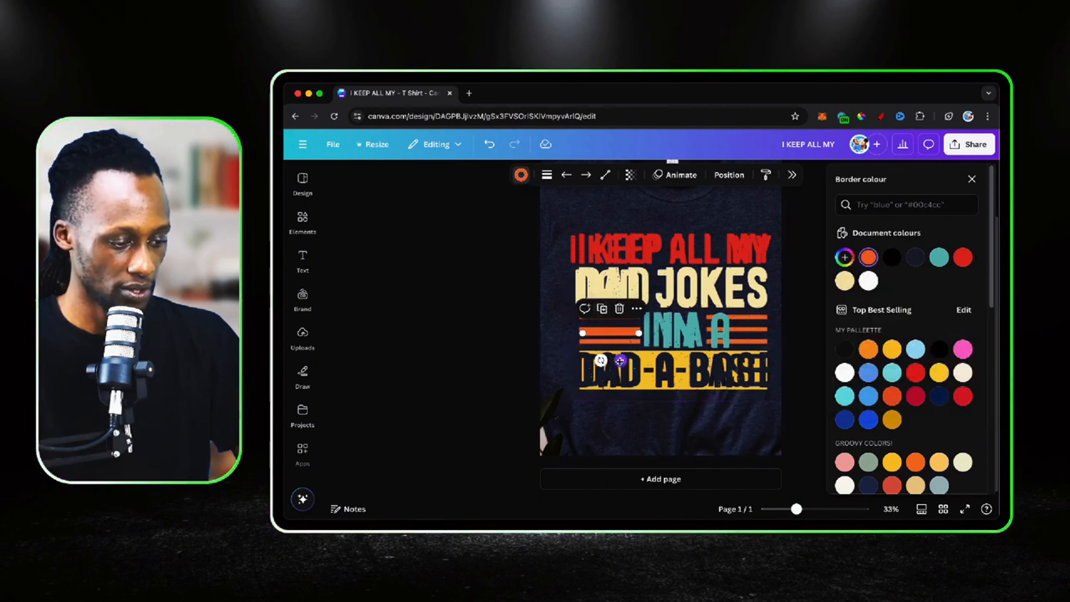
mouse_move(620, 361)
left_mouse_down()
mouse_move(617, 325)
mouse_move(618, 367)
left_mouse_up()
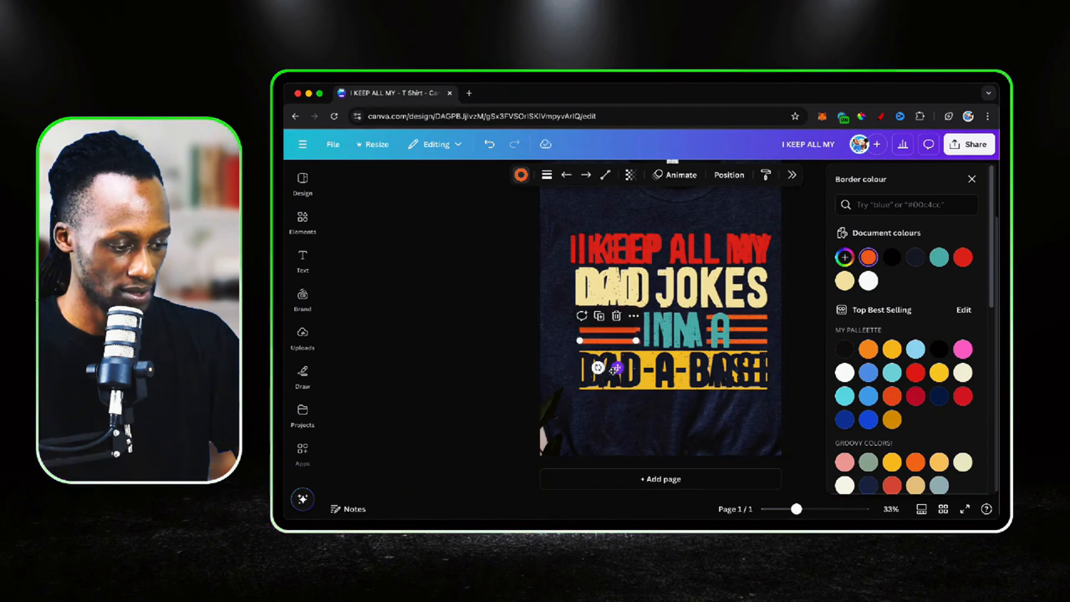
left_click(967, 179)
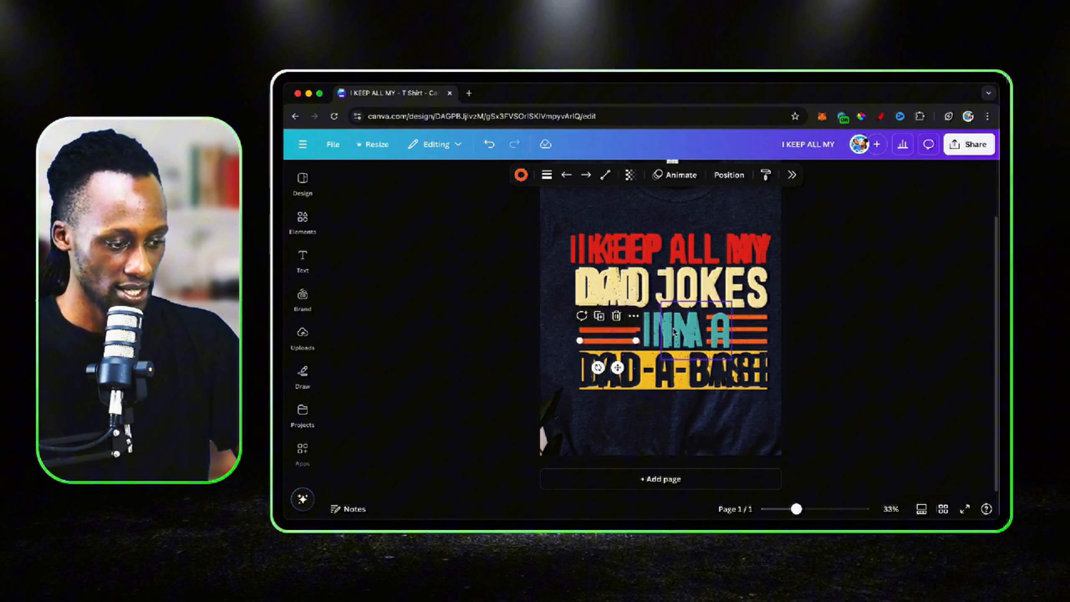
Select all three orange line layers before "IN A" and group them
left_click(728, 184)
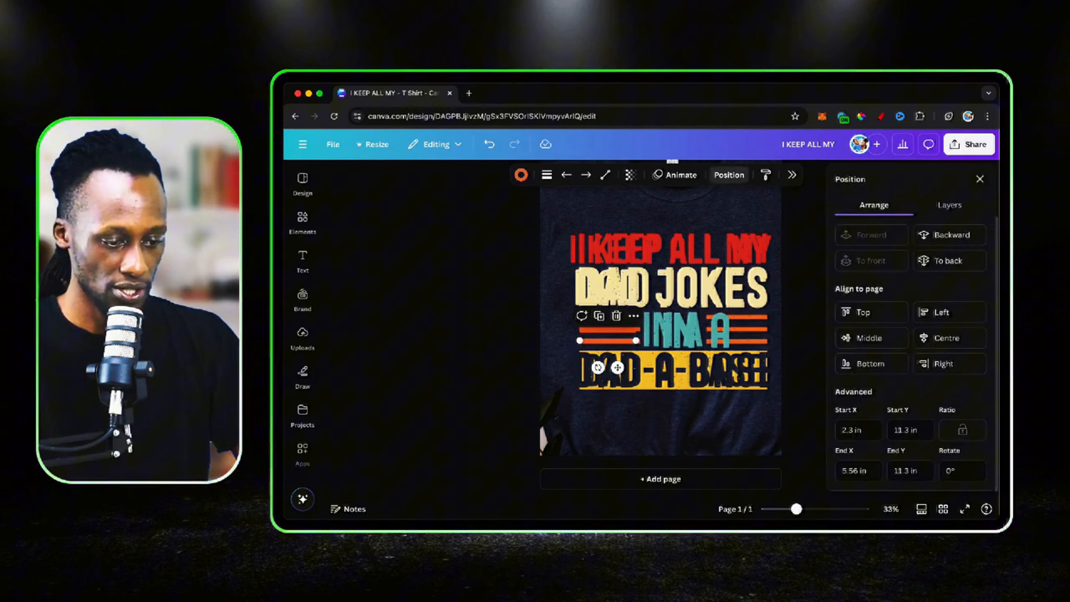
left_click(950, 206)
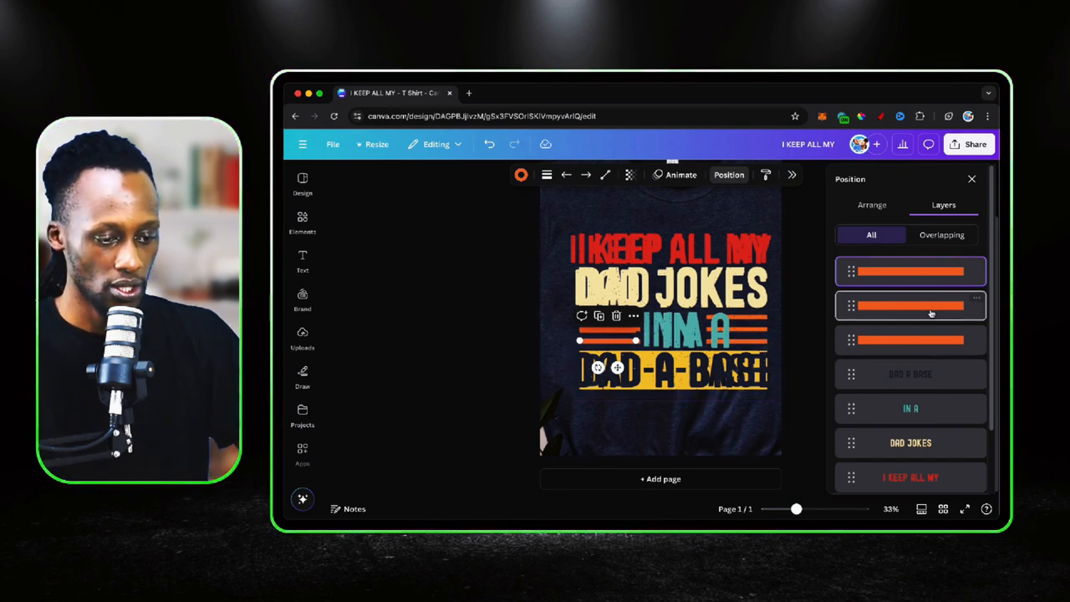
left_click(916, 311, "shift")
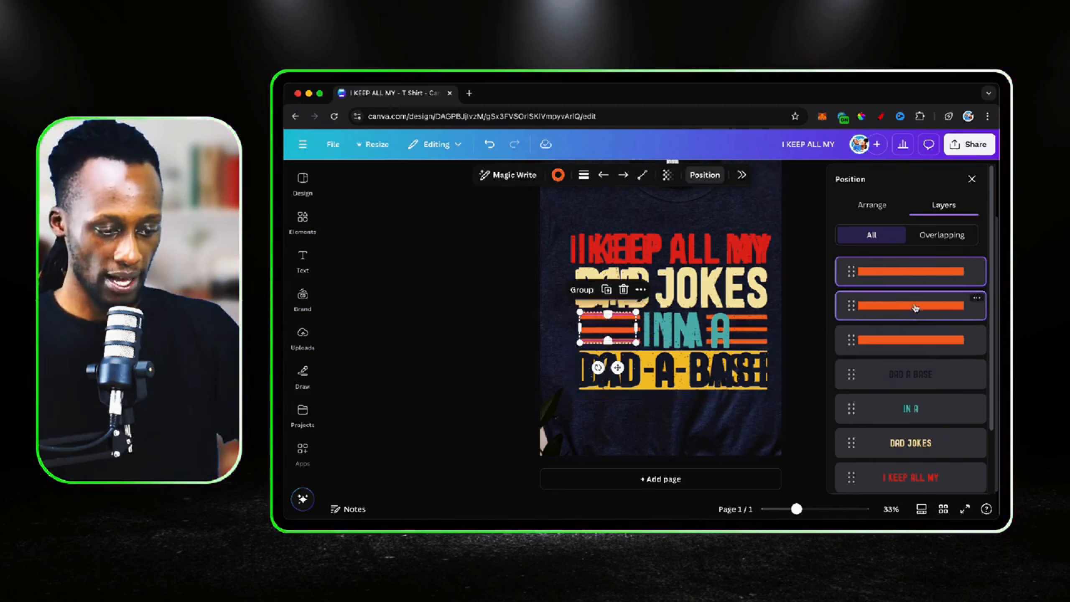
left_click(914, 345, "shift")
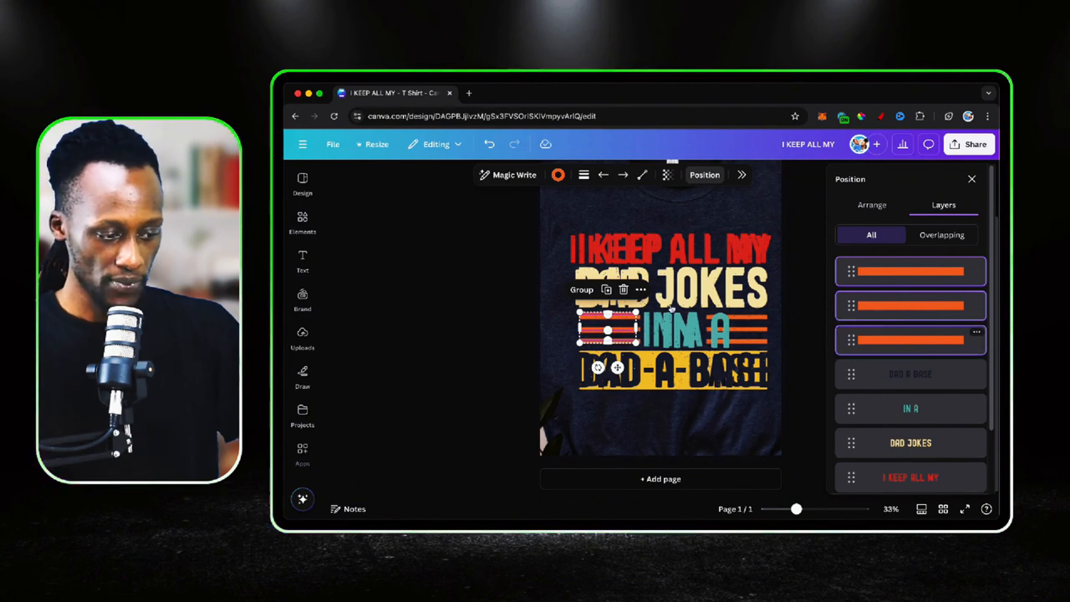
left_click(582, 290)
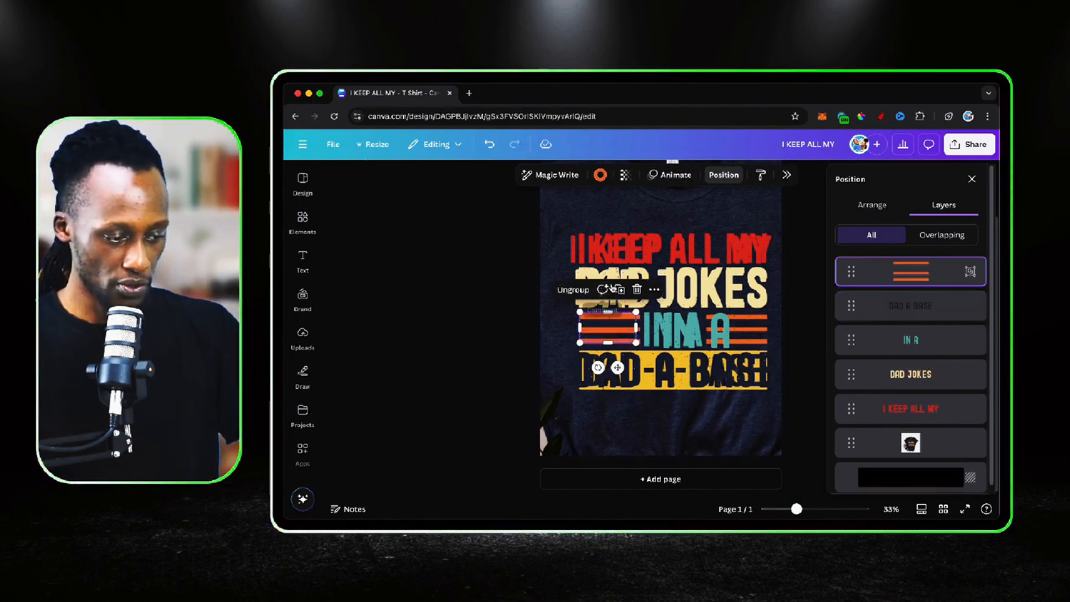
Duplicate the orange stripe group, place the copy after "IN A", and move the "IN A" text back between the two groups
left_click(620, 290)
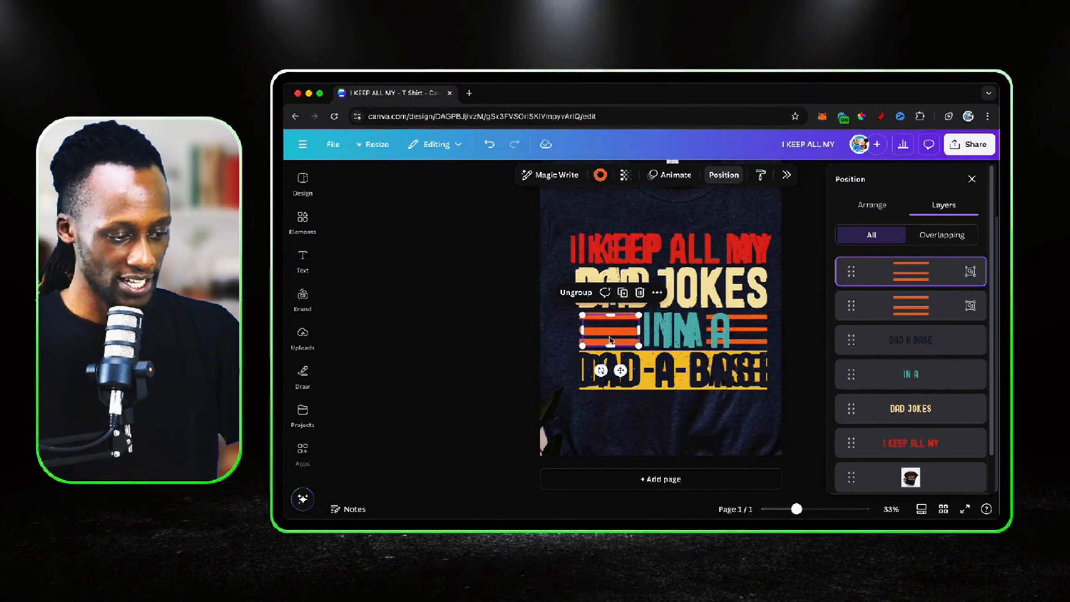
left_click_drag(613, 334, 660, 326)
left_click(689, 327)
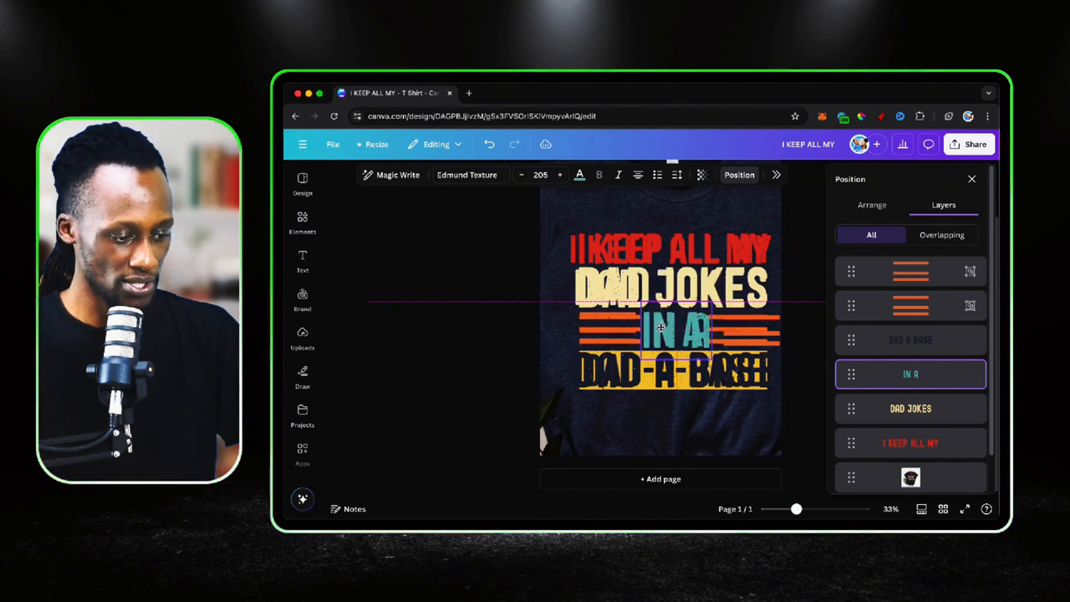
left_click(660, 327)
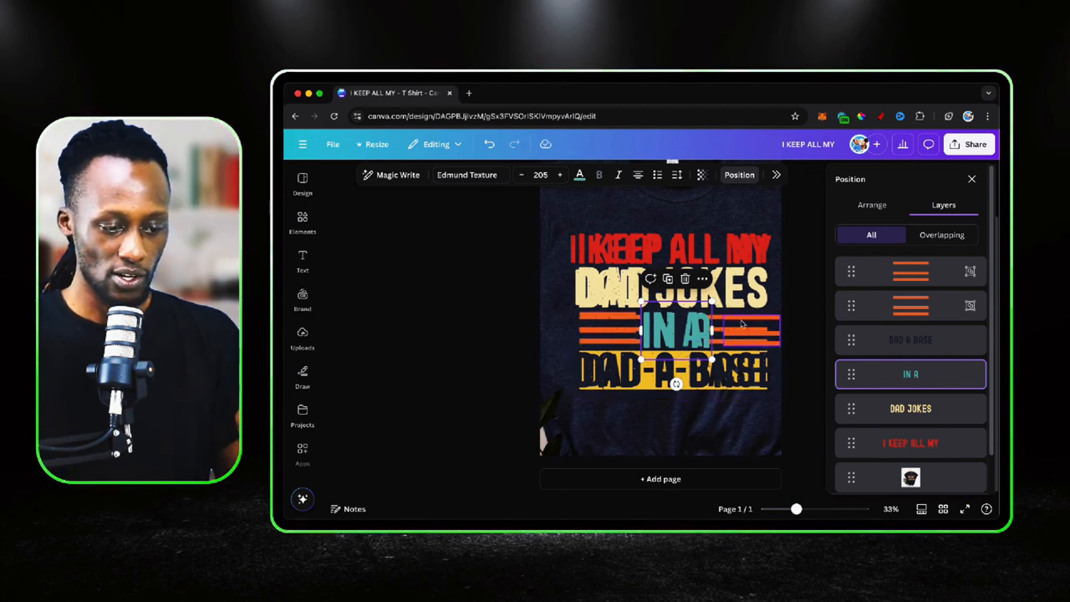
left_click(972, 179)
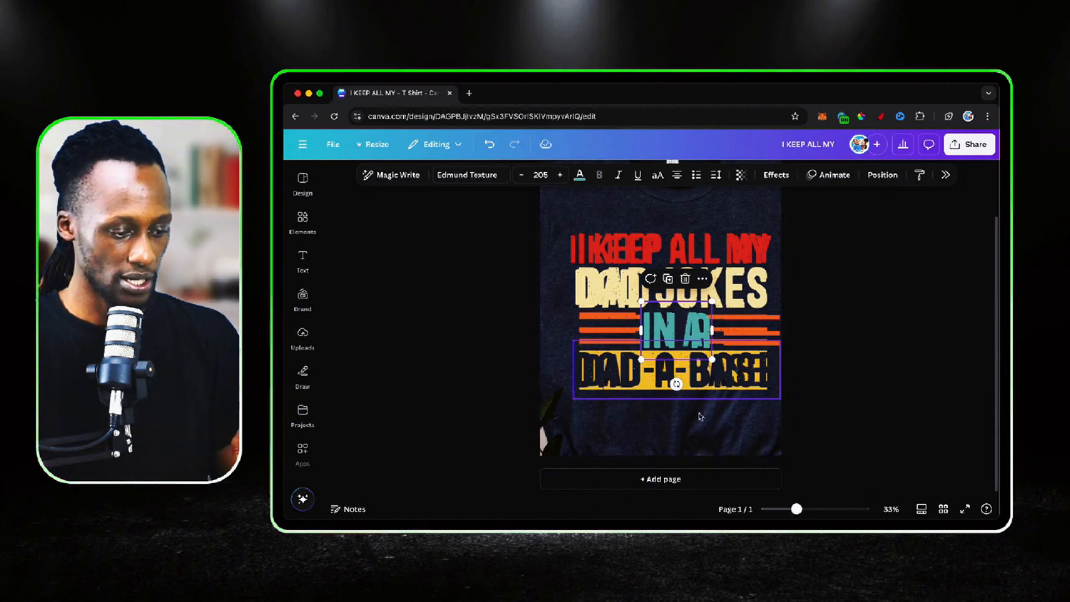
Add a square shape and reduce its height to form a flat yellow rectangle
left_click(705, 434)
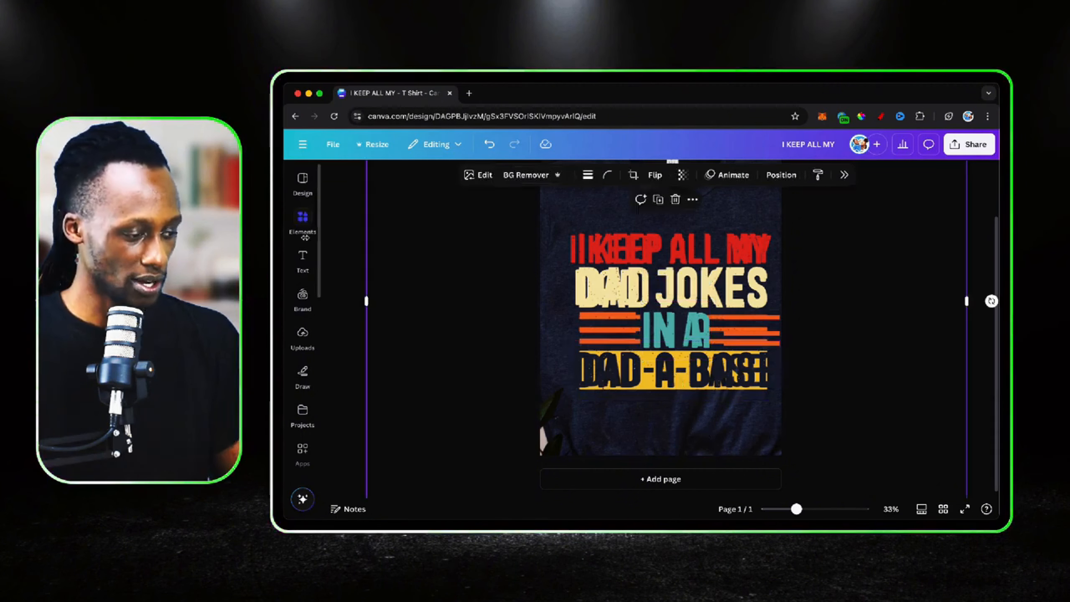
left_click(302, 223)
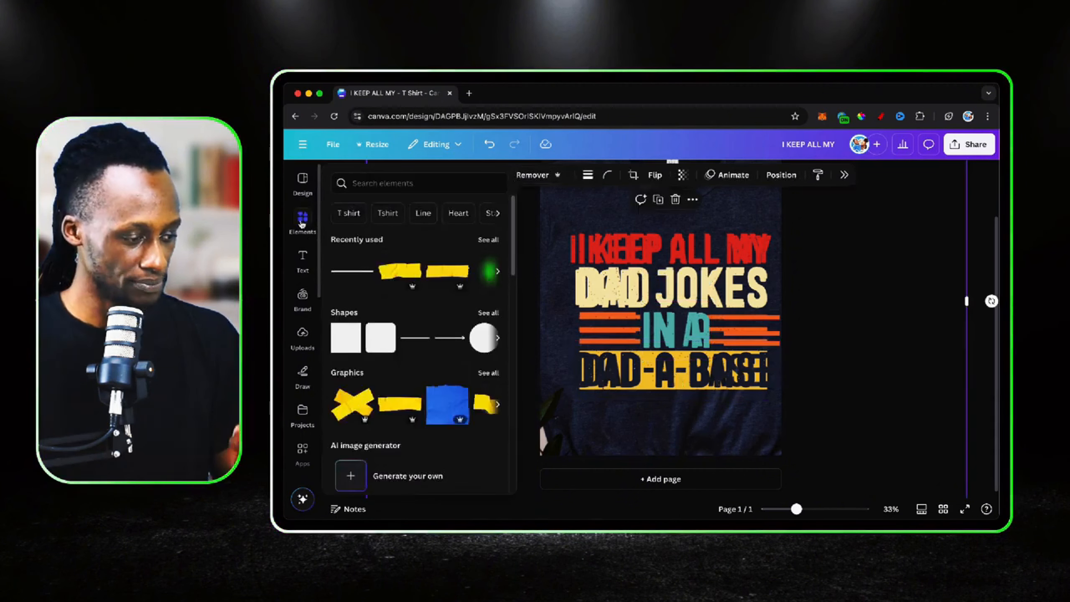
left_click(345, 338)
left_click_drag(660, 265, 660, 312)
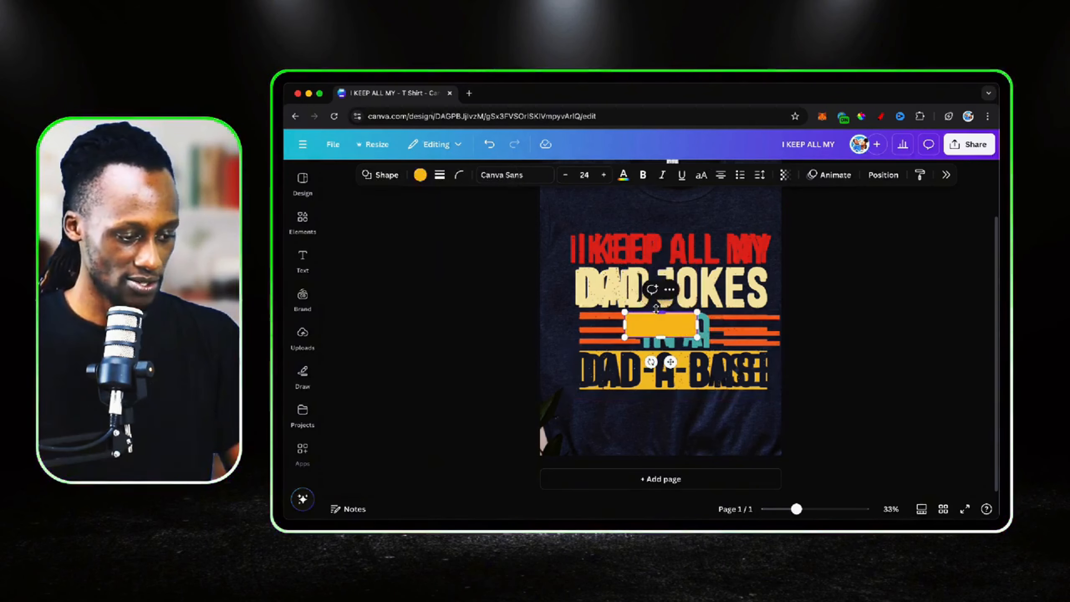
key("Escape")
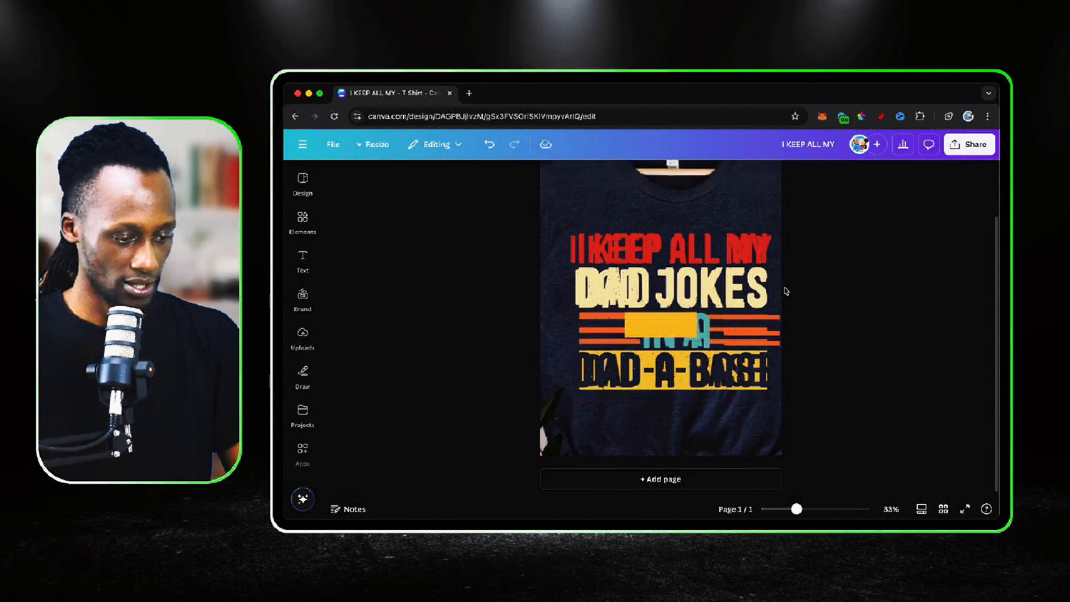
Move the yellow rectangle to the start of the printed "DAD-A-BASE" band and match its height to the band
scroll(706, 316, "up", 5)
scroll(704, 314, "down", 3)
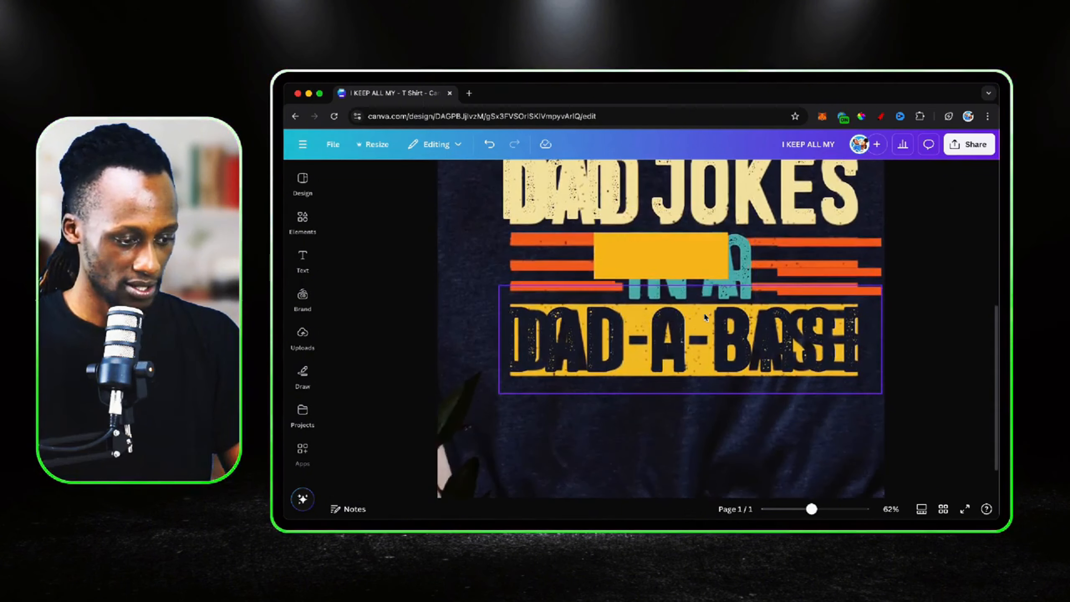
left_click_drag(623, 245, 538, 314)
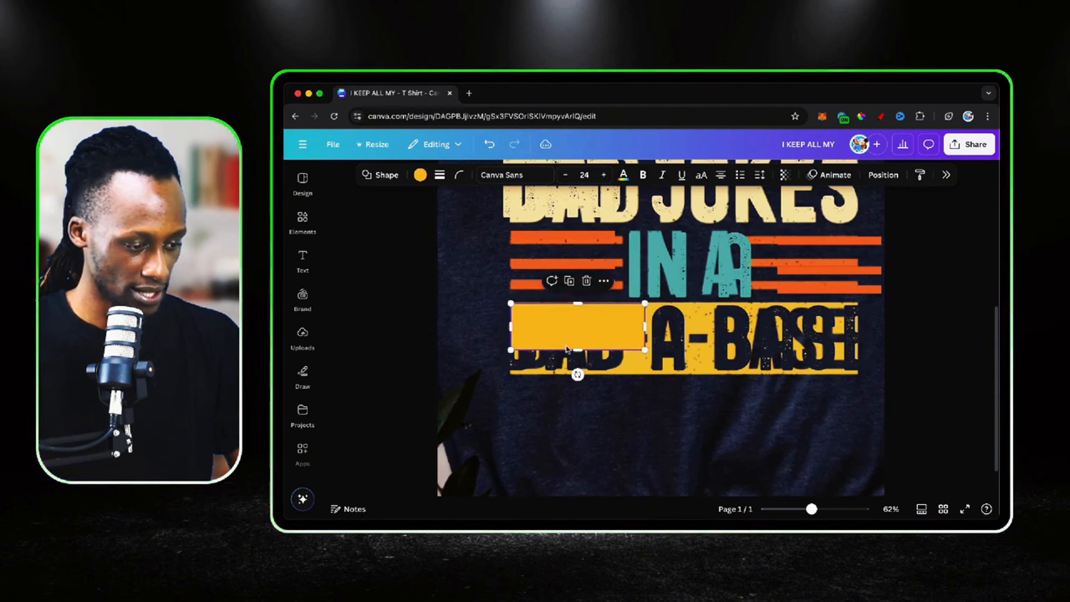
left_click_drag(577, 350, 574, 373)
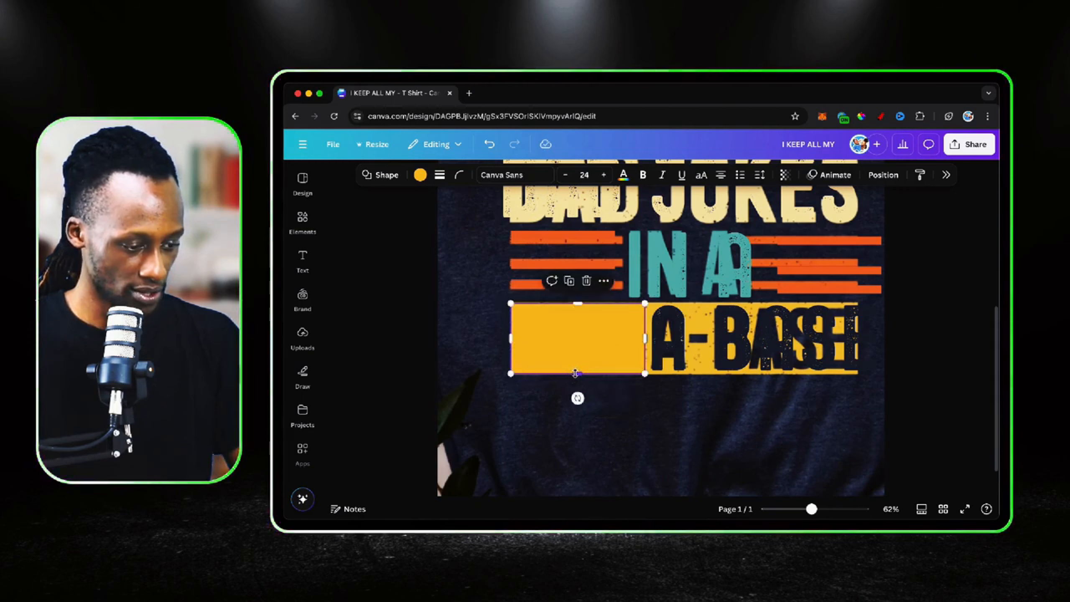
Recolour the rectangle with the yellow sampled from the printed "DAD-A-BASE" band
left_click(419, 174)
left_click(844, 257)
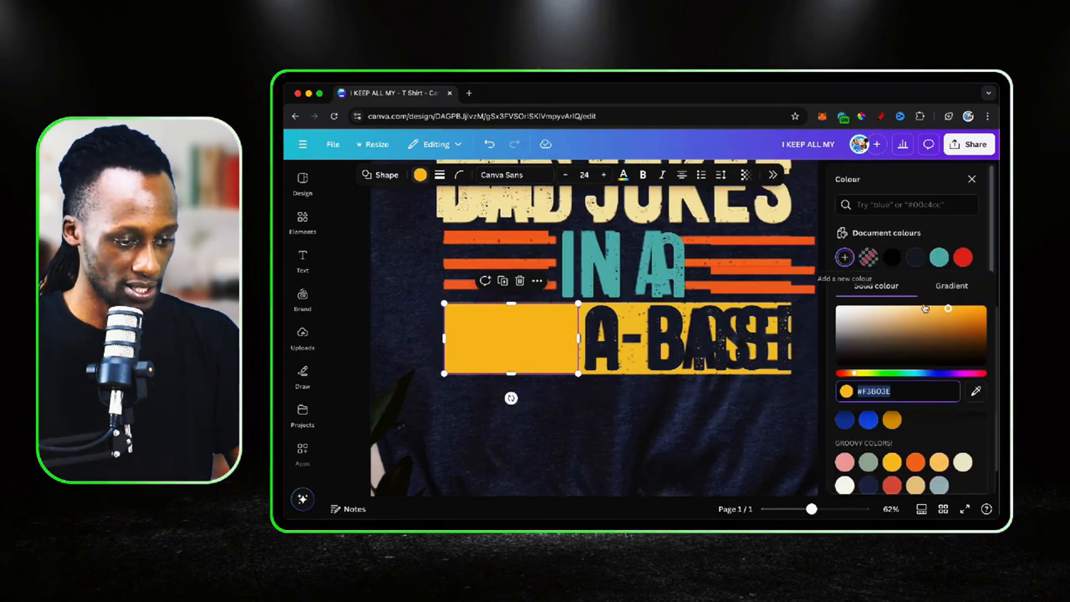
left_click(977, 391)
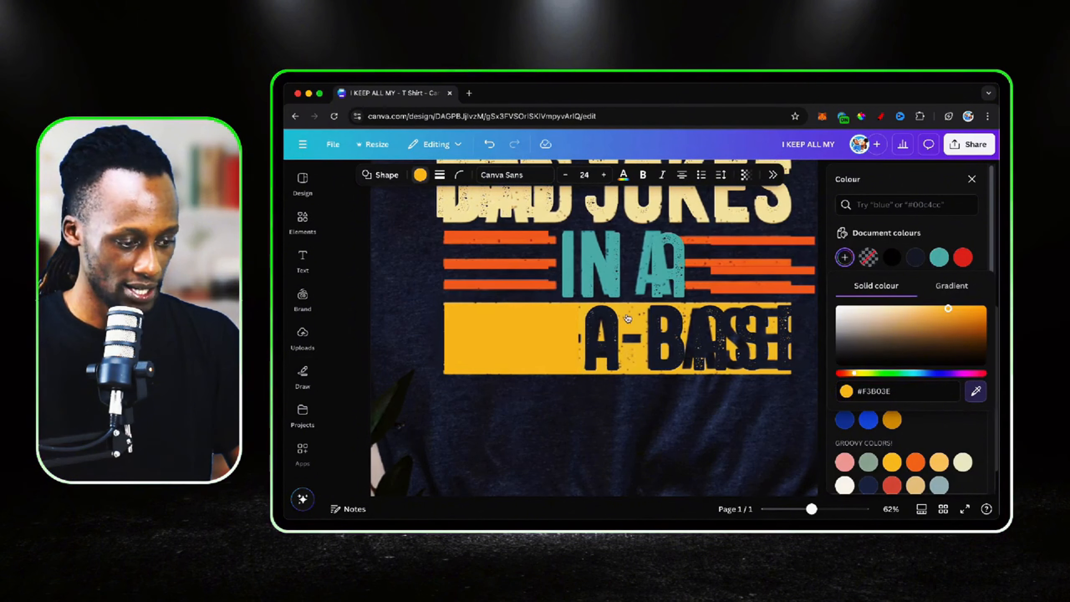
left_click(635, 322)
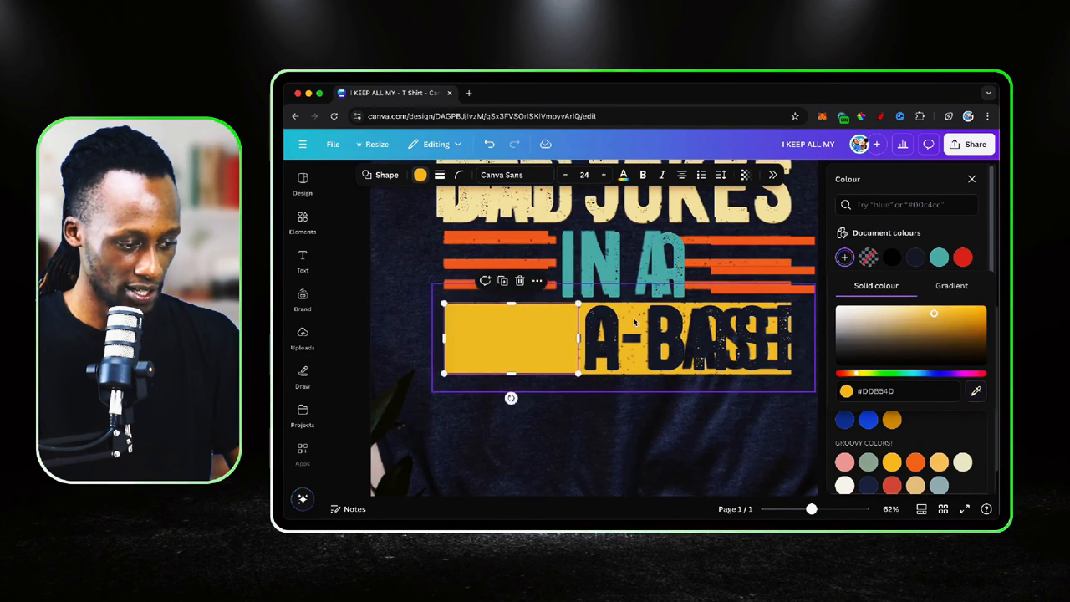
Widen the yellow rectangle to cover the full length of the printed "DAD-A-BASE" band
left_click(579, 338)
left_click_drag(579, 338, 859, 327)
left_click(971, 179)
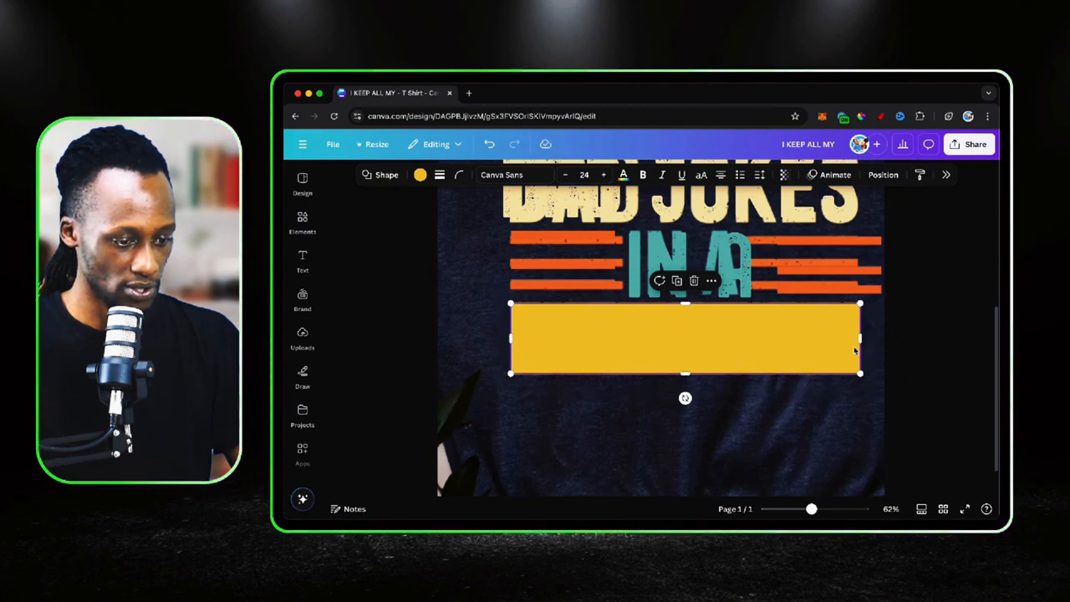
Move the yellow rectangle's layer below all the text layers, directly above the shirt photo
scroll(831, 278, "down", 10)
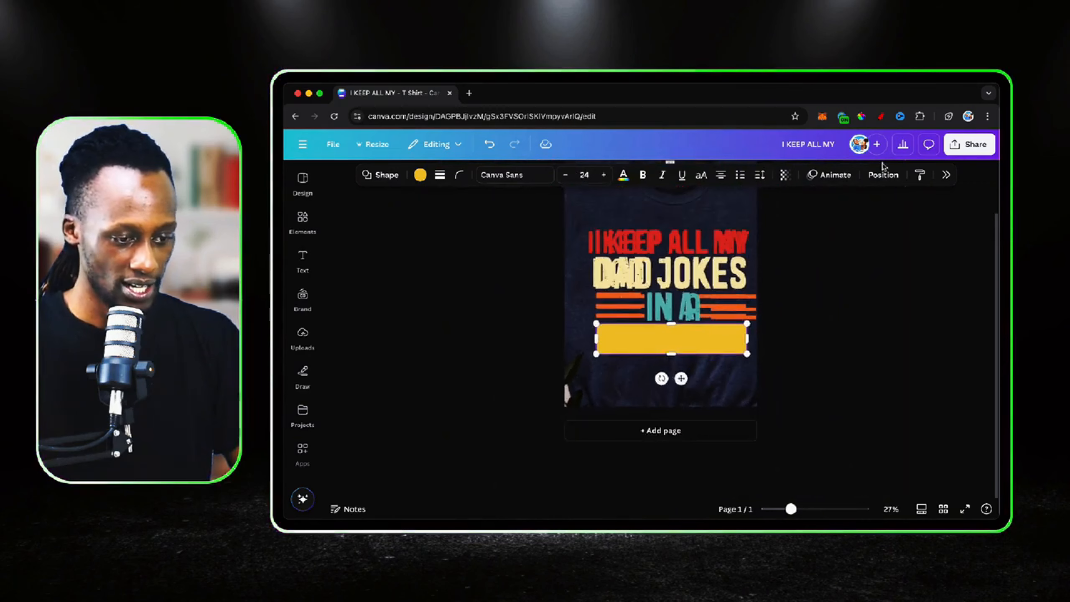
left_click(886, 181)
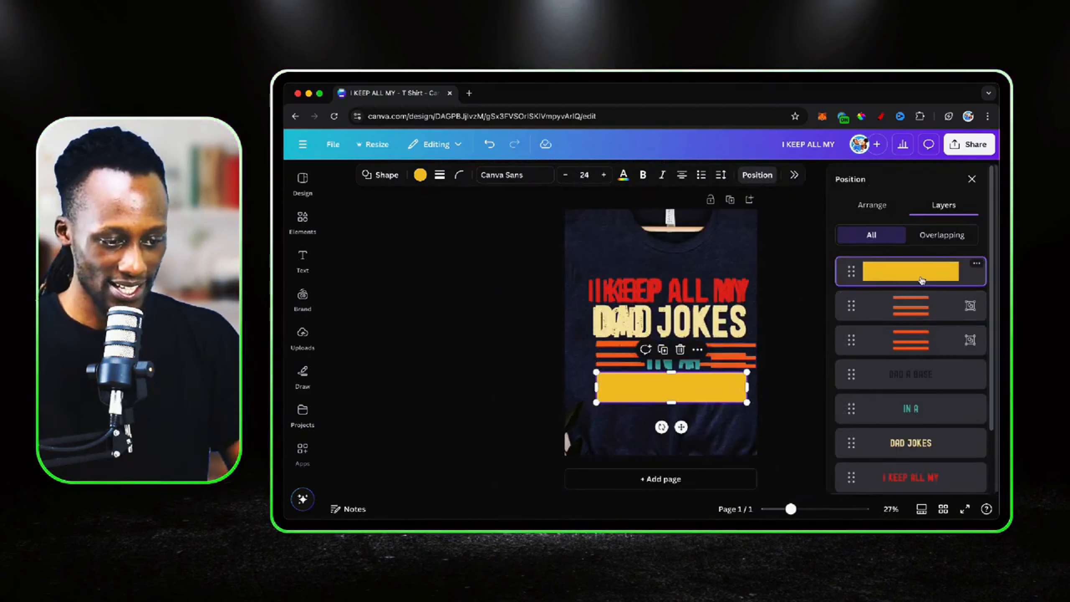
left_click_drag(913, 280, 924, 428)
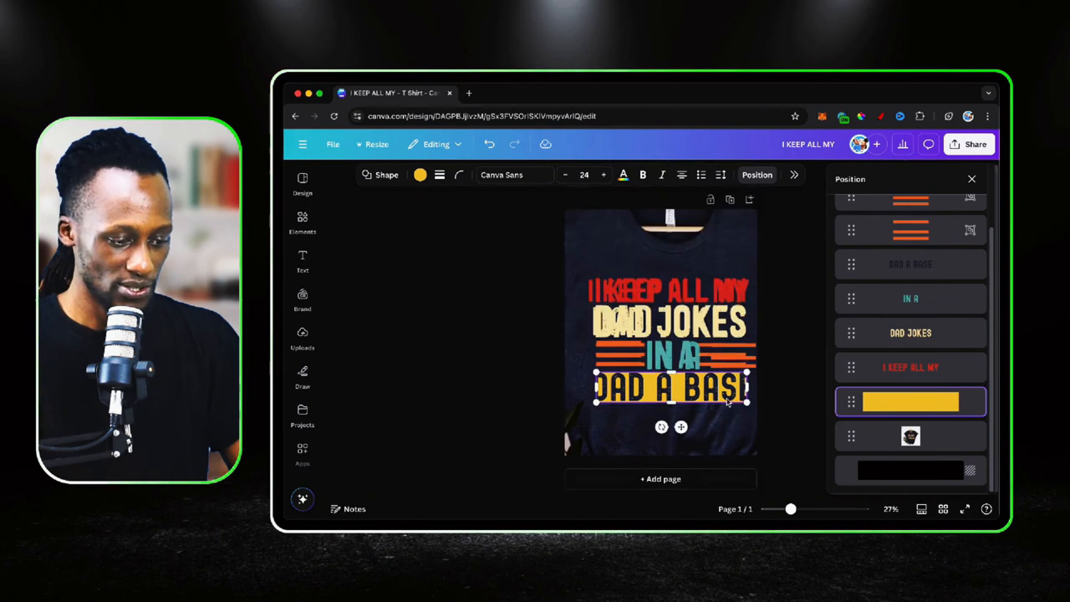
left_click(971, 178)
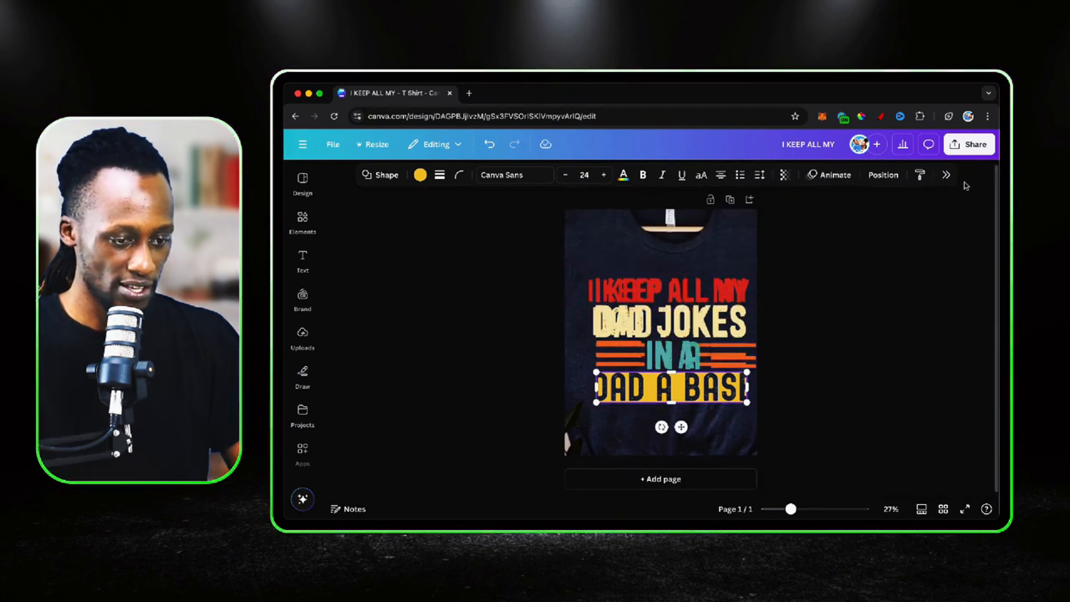
Delete the reference shirt photo from behind the design
scroll(631, 327, "down", 3)
left_click(712, 267)
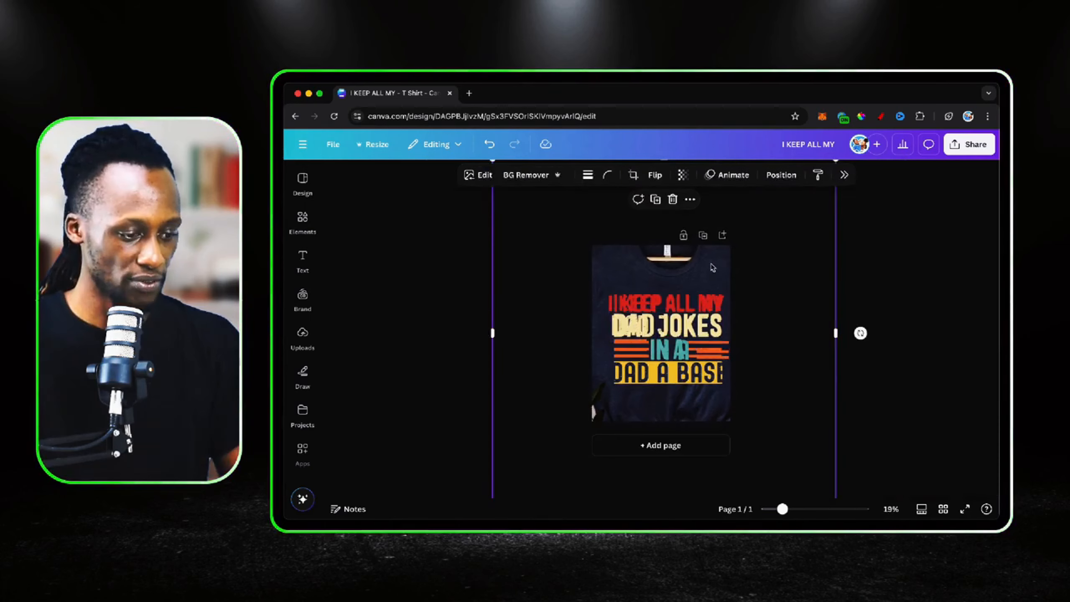
key("Delete")
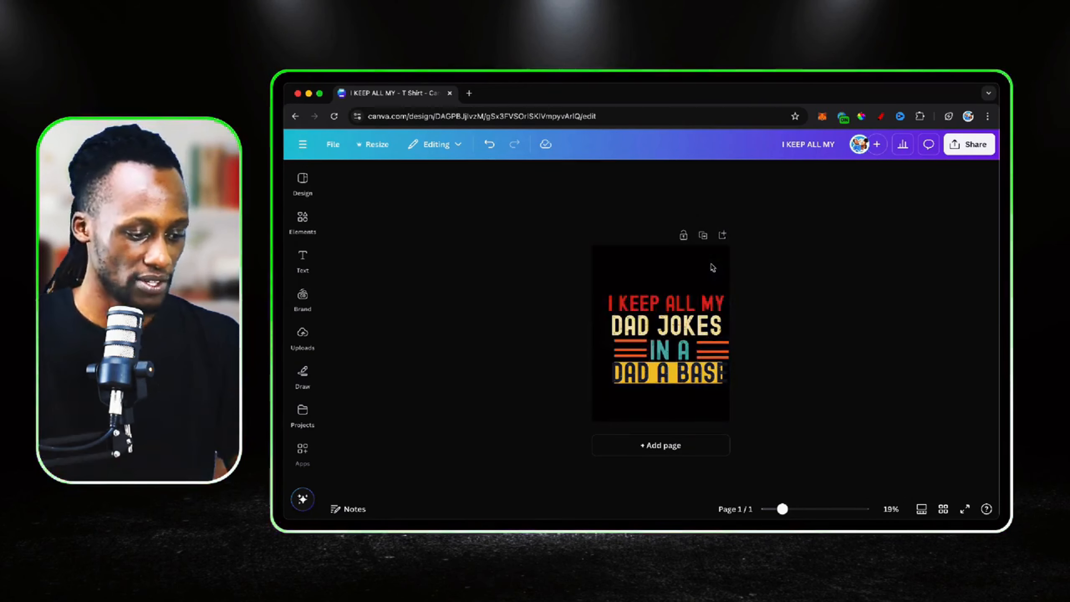
Scale the "DAD A BASE" text down to size 165 so it fits inside the yellow rectangle
scroll(711, 267, "up", 3)
scroll(712, 267, "up", 2)
scroll(712, 267, "down", 2)
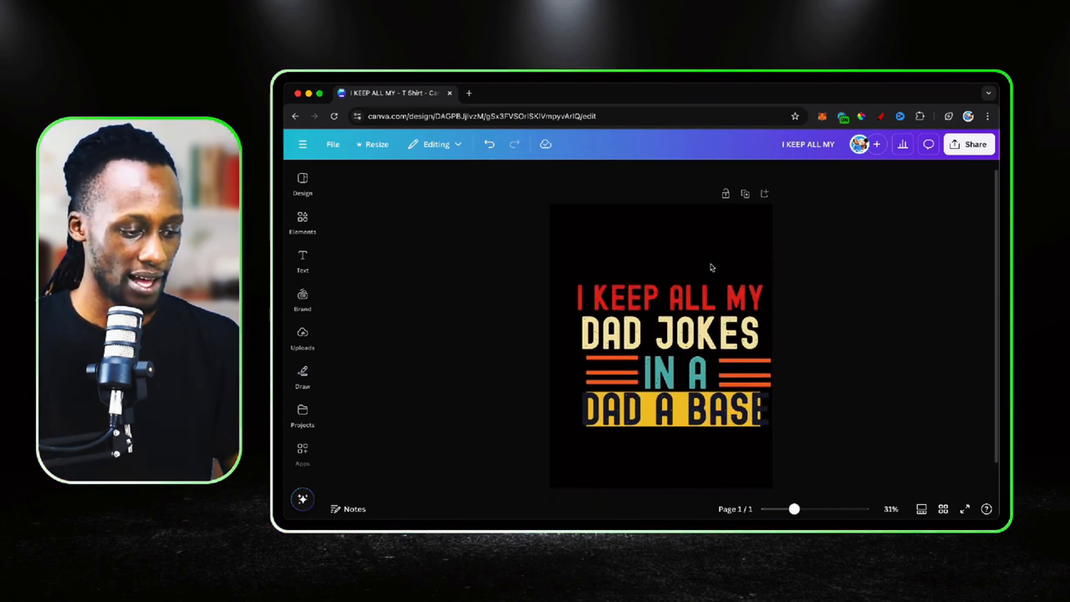
left_click(705, 404)
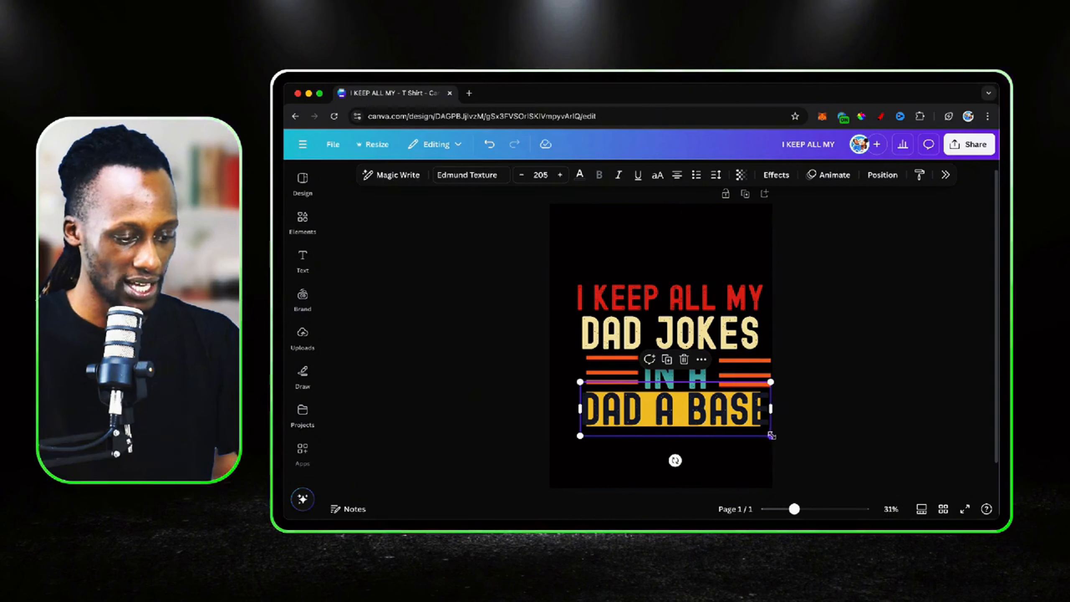
left_click_drag(771, 436, 699, 408)
scroll(699, 408, "up", 5)
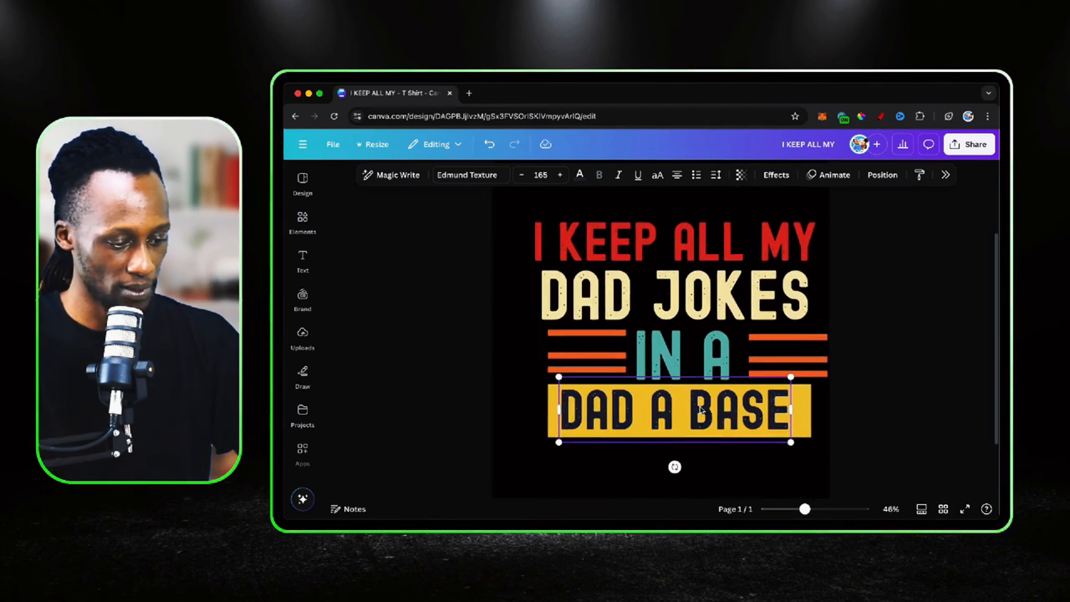
Trim the yellow rectangle after "BASE" and extend its opposite end until the rectangle is centred on the page
left_click(803, 415)
left_click_drag(810, 412, 796, 410)
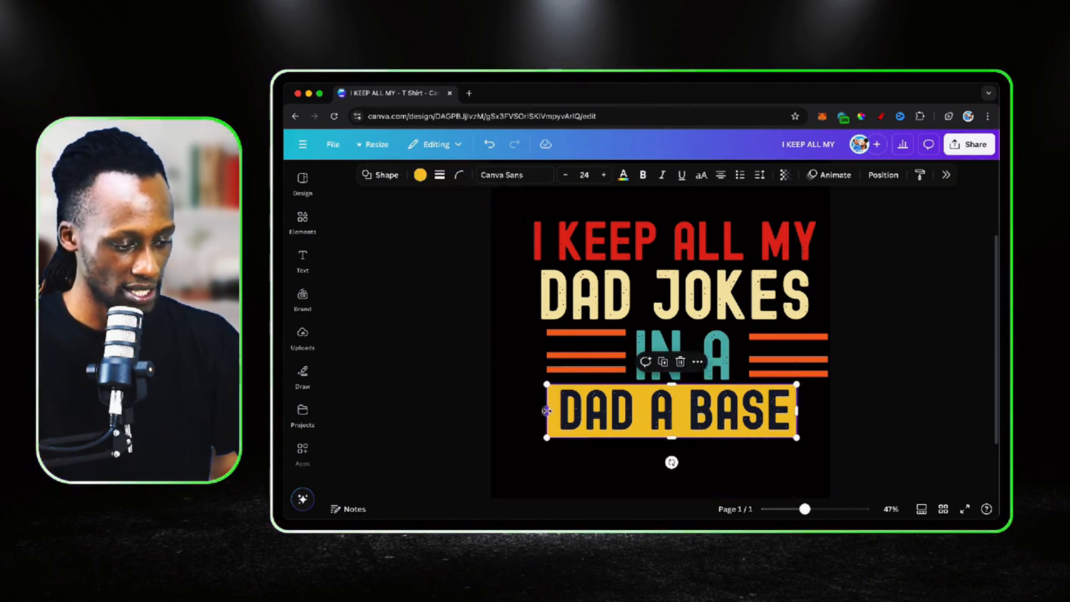
mouse_move(546, 411)
left_mouse_down()
mouse_move(519, 416)
mouse_move(581, 416)
mouse_move(568, 413)
left_mouse_up()
Centre the "DAD A BASE" text horizontally on the page, within the yellow rectangle
scroll(536, 408, "down", 3)
left_click(694, 407)
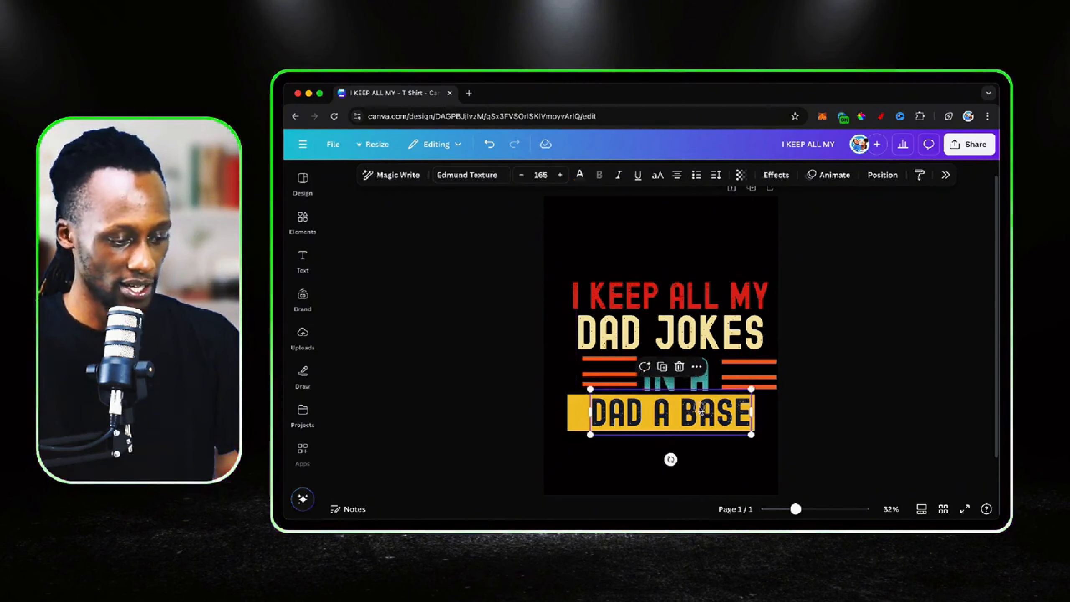
left_click_drag(694, 407, 696, 408)
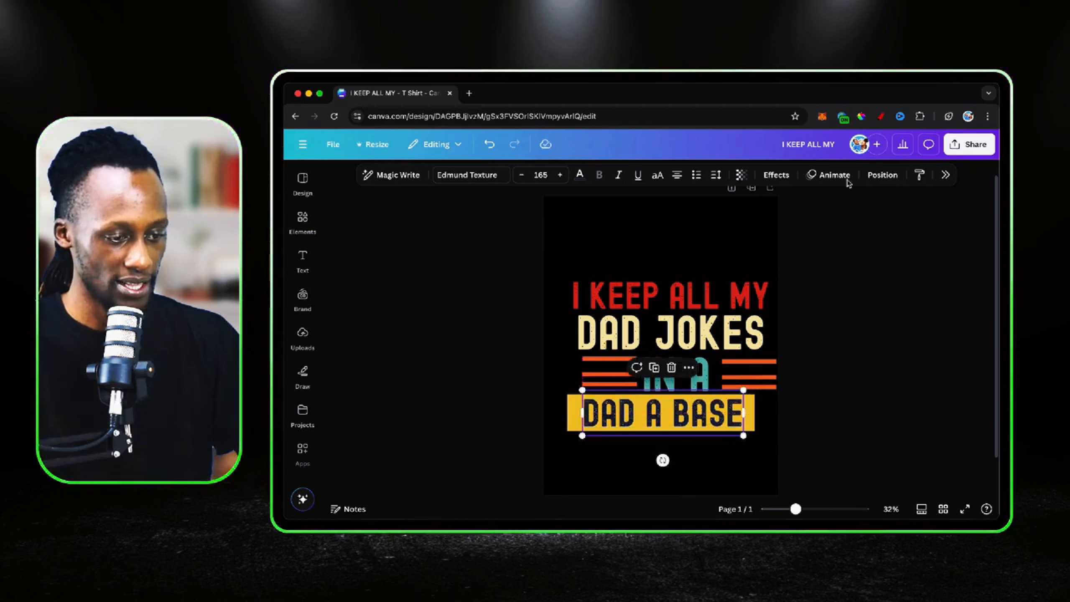
left_click(881, 175)
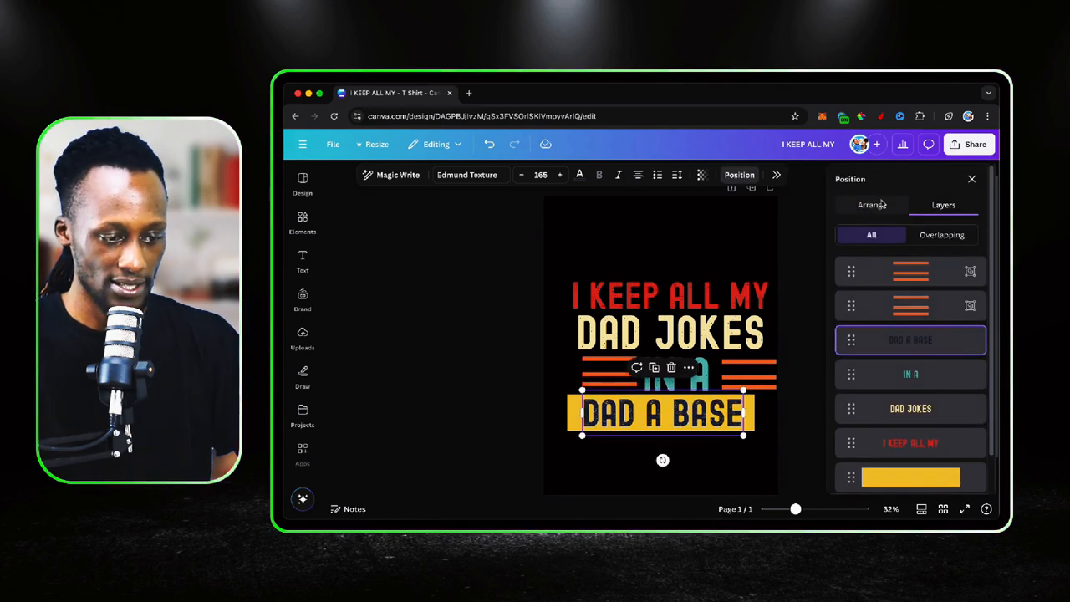
left_click(881, 204)
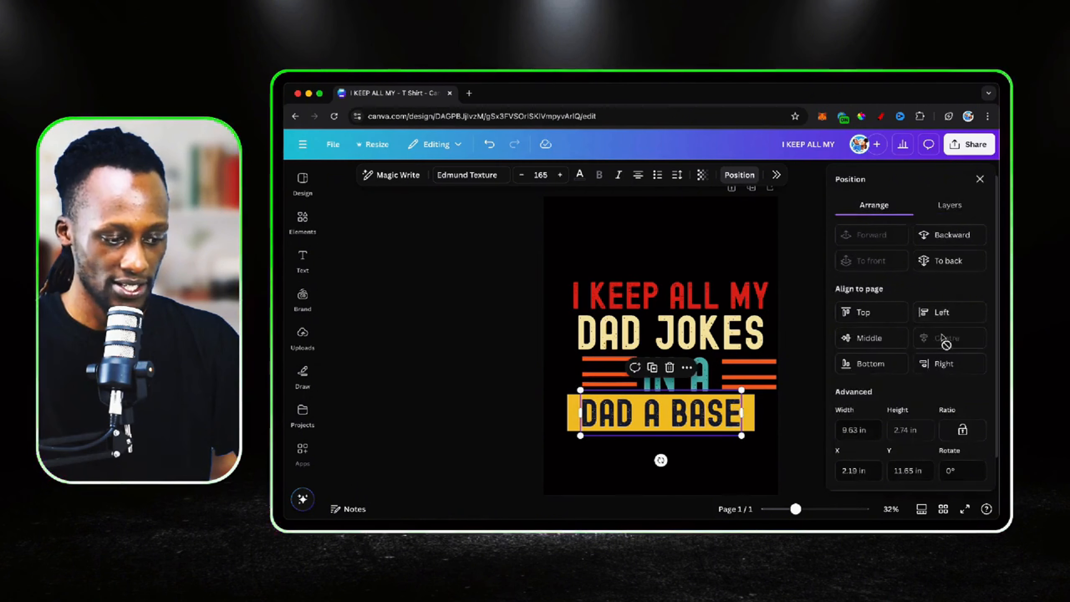
Ungroup the orange stripes after "IN A" and delete the set of stripes before it
left_click(782, 422)
left_click(768, 367)
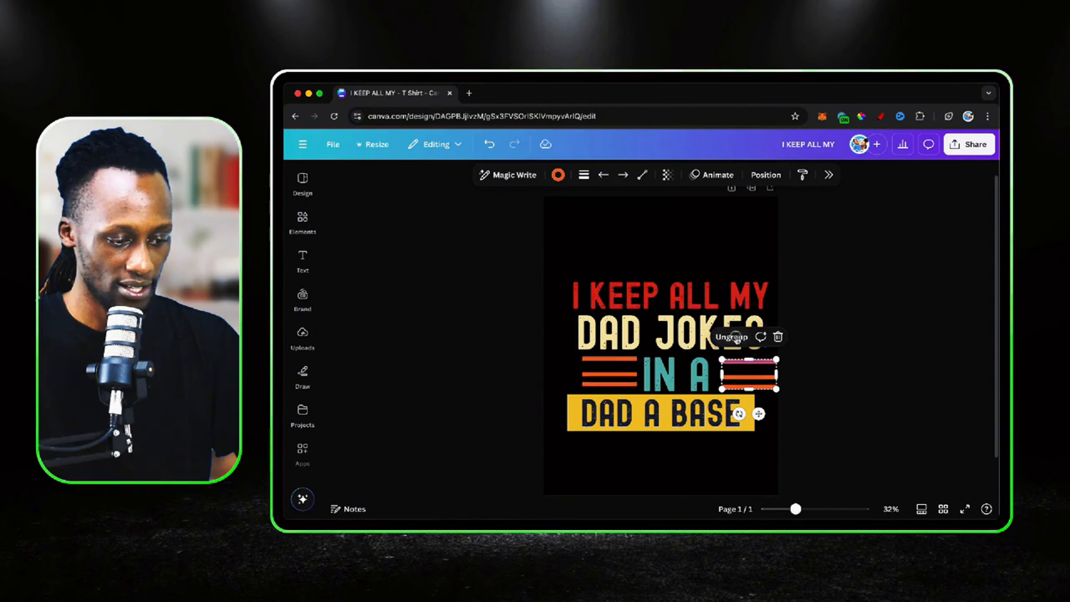
left_click(815, 422)
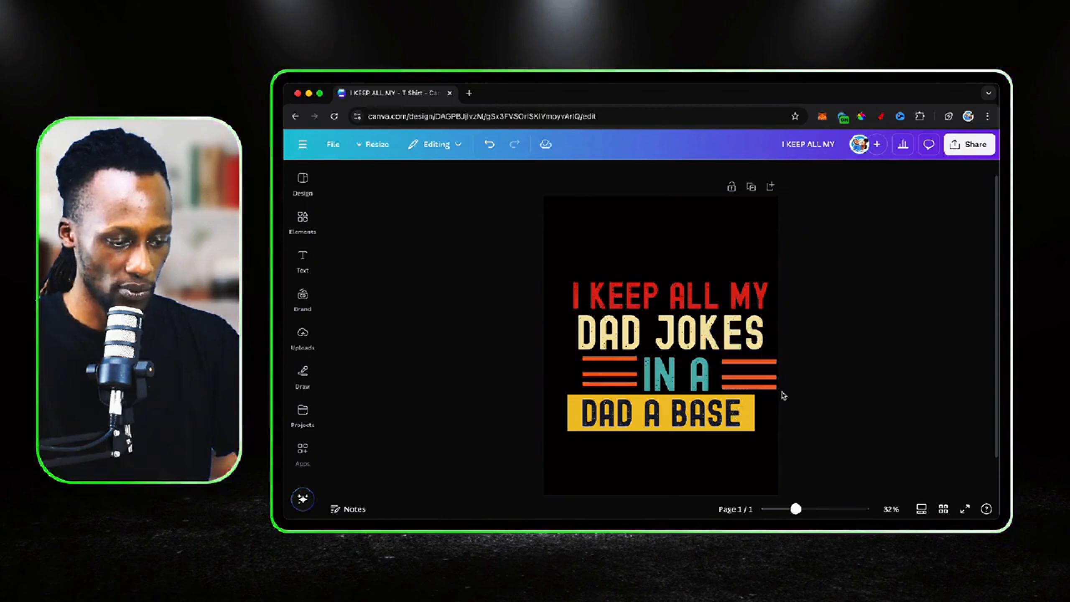
left_click(773, 361)
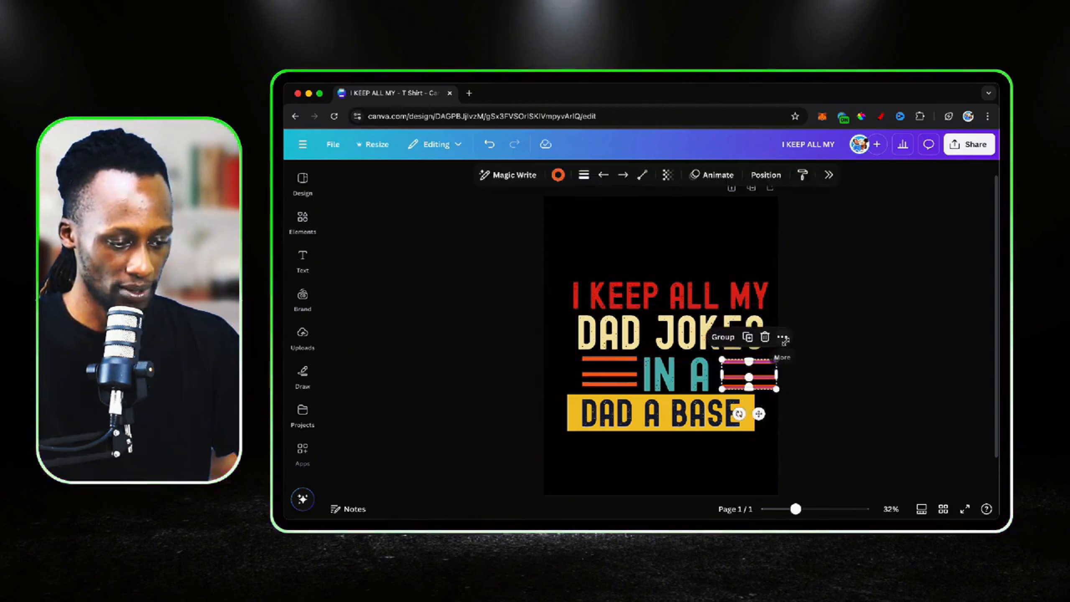
left_click(795, 385)
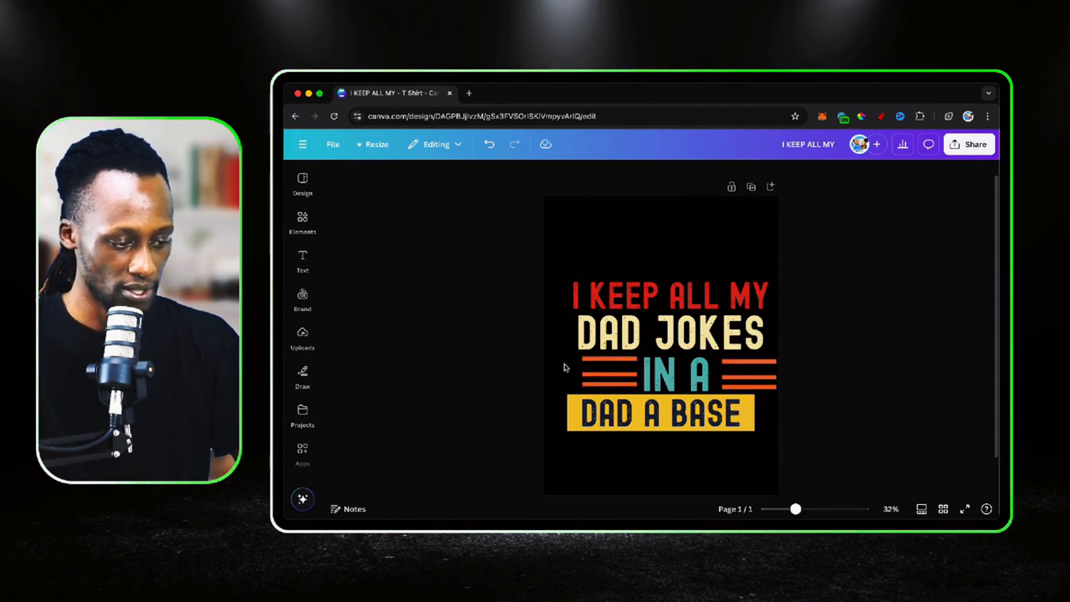
left_click(606, 381)
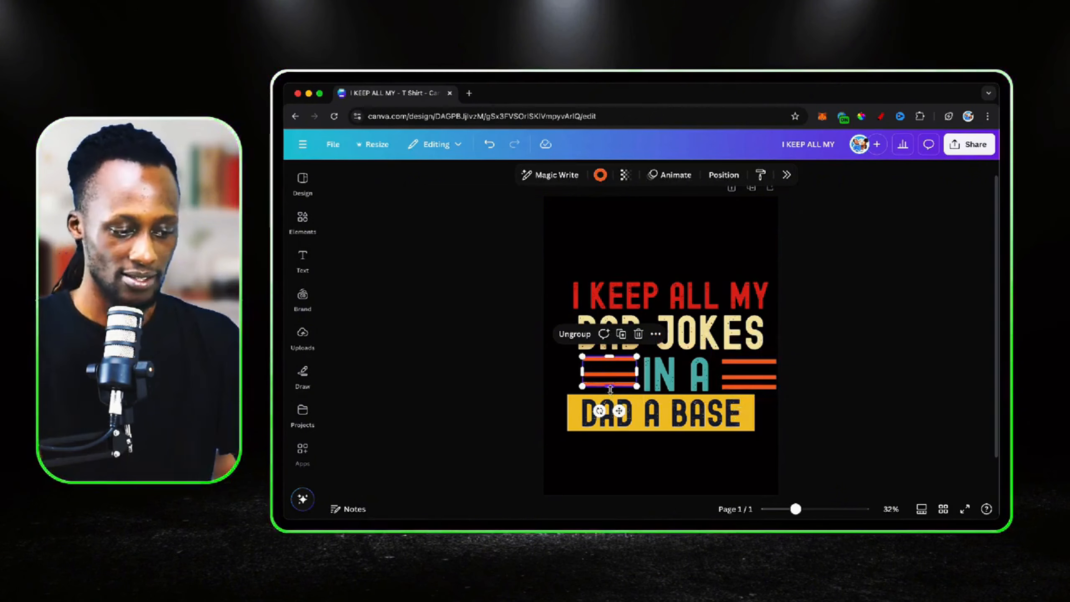
key("Delete")
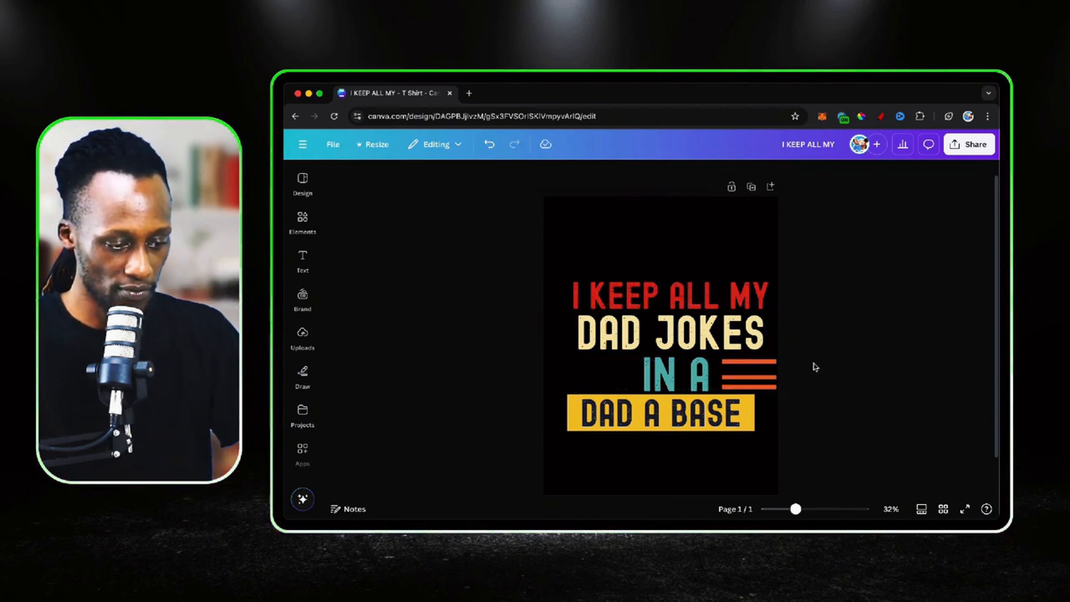
Space the three remaining orange stripes evenly with Tidy up and group them
scroll(777, 422, "up", 5)
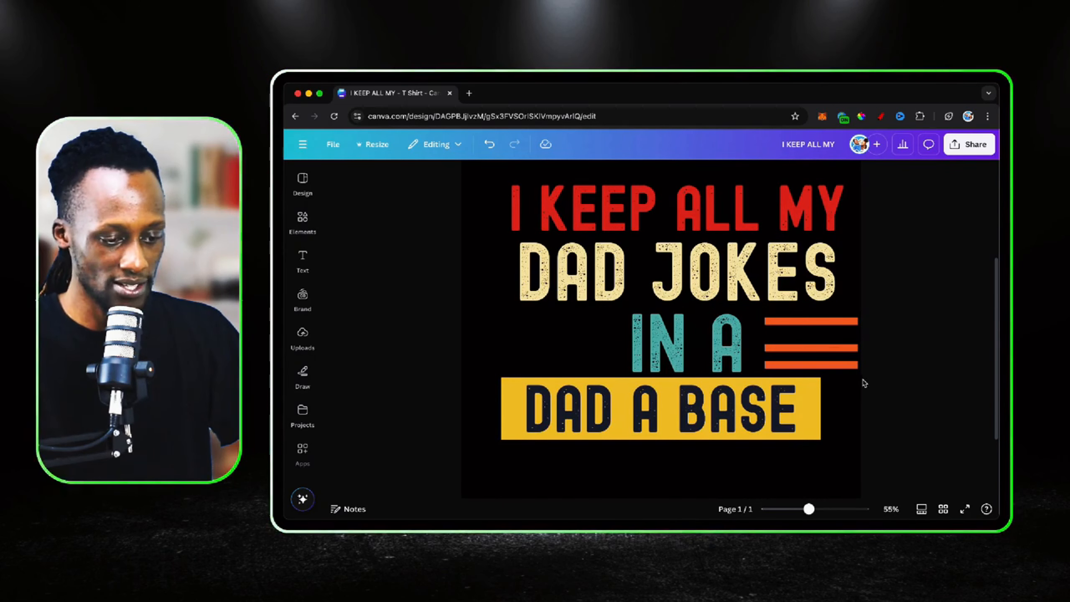
left_click(850, 320)
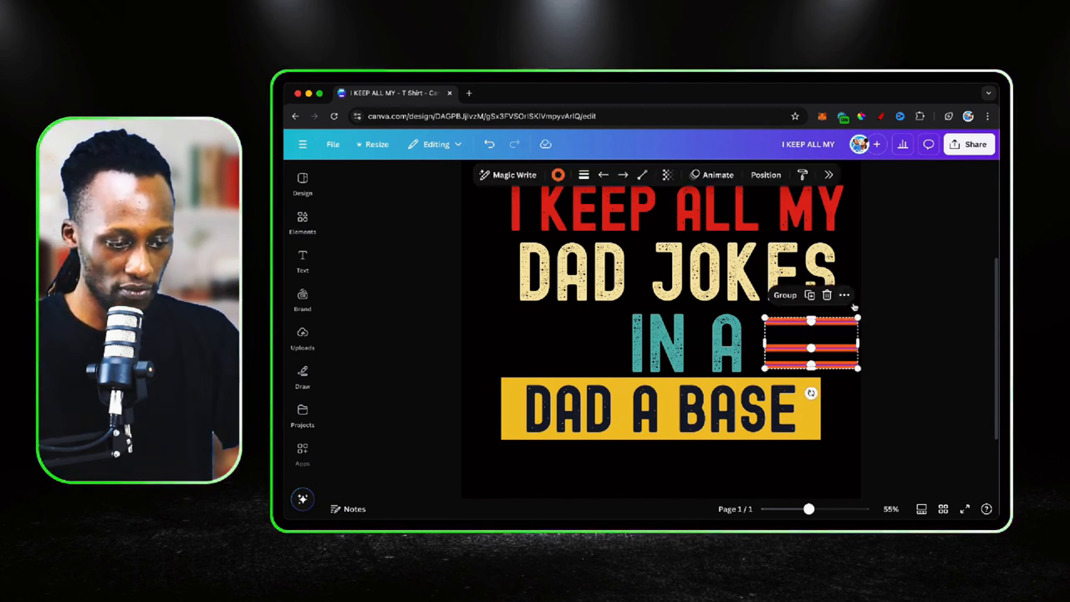
left_click(845, 296)
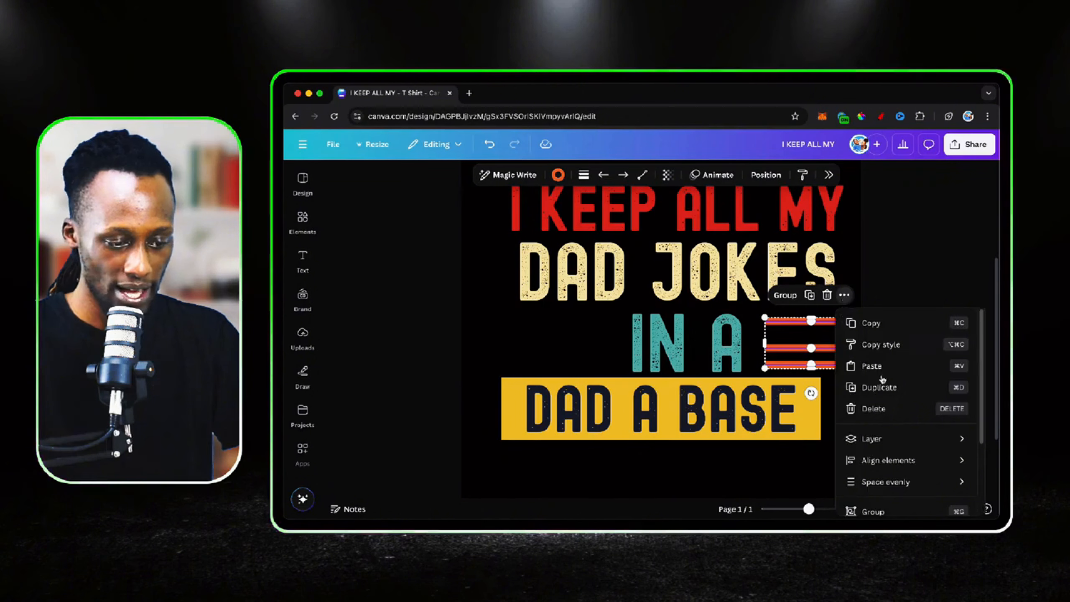
mouse_move(889, 489)
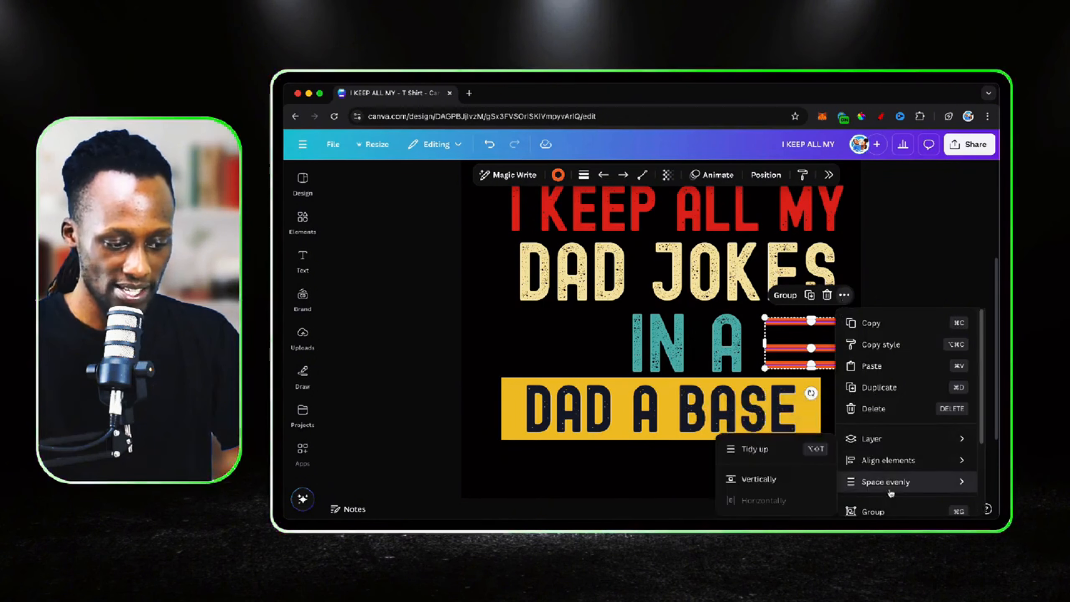
left_click(774, 451)
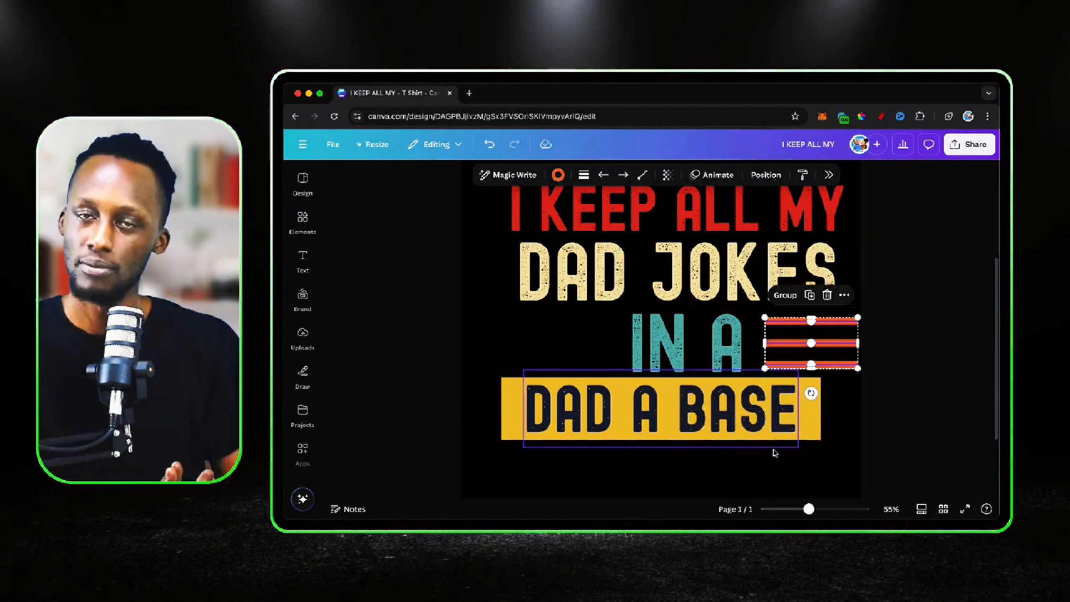
left_click(785, 295)
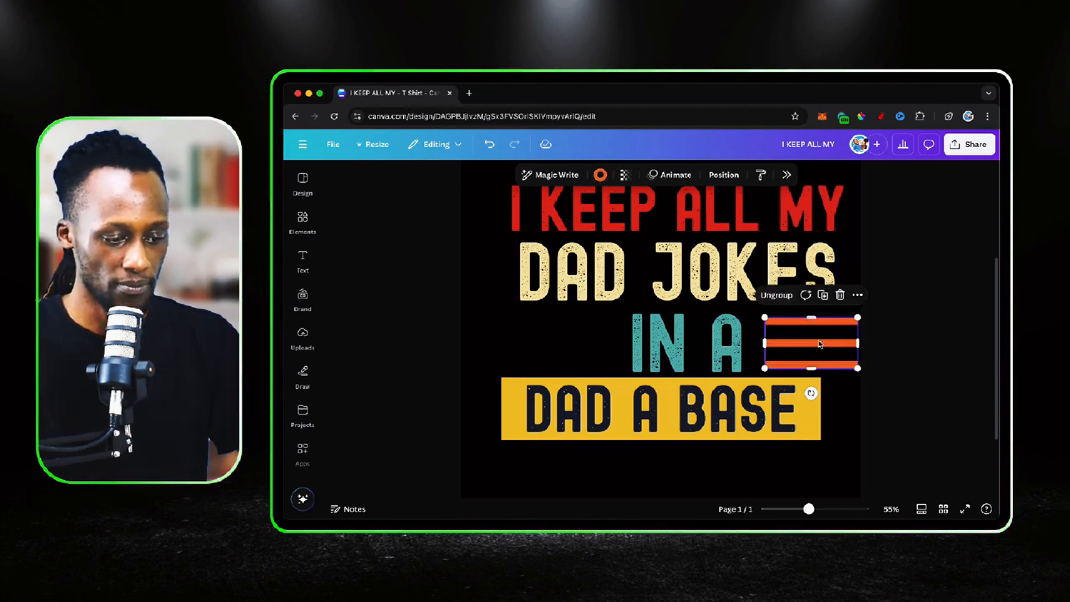
Duplicate the grouped stripes and place the copy before "IN A", flush with the yellow rectangle's left end
left_click_drag(816, 350, 817, 347)
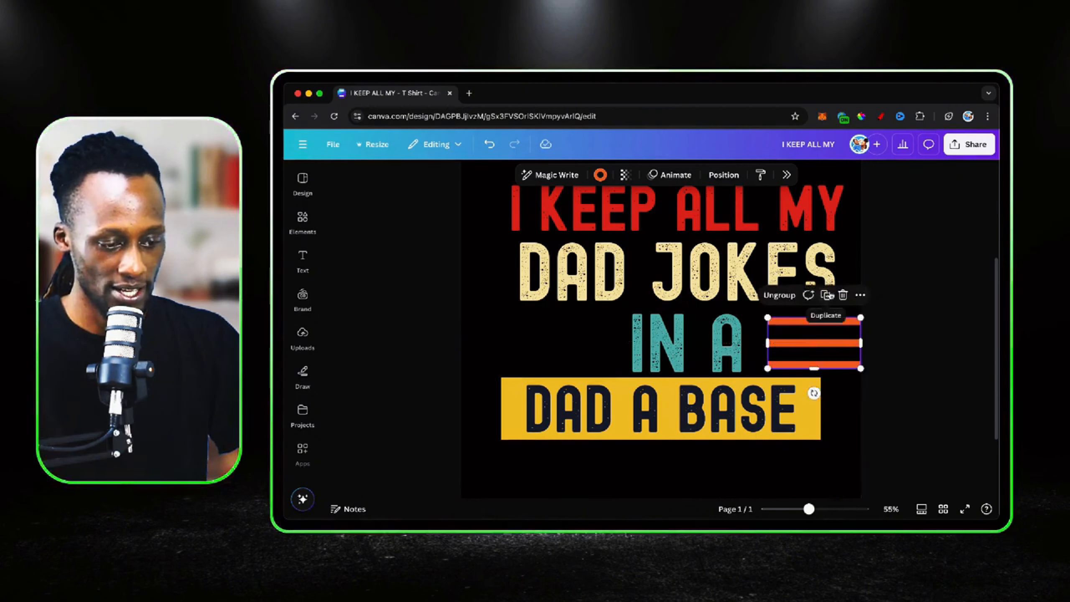
left_click(826, 296)
left_click_drag(835, 350, 565, 342)
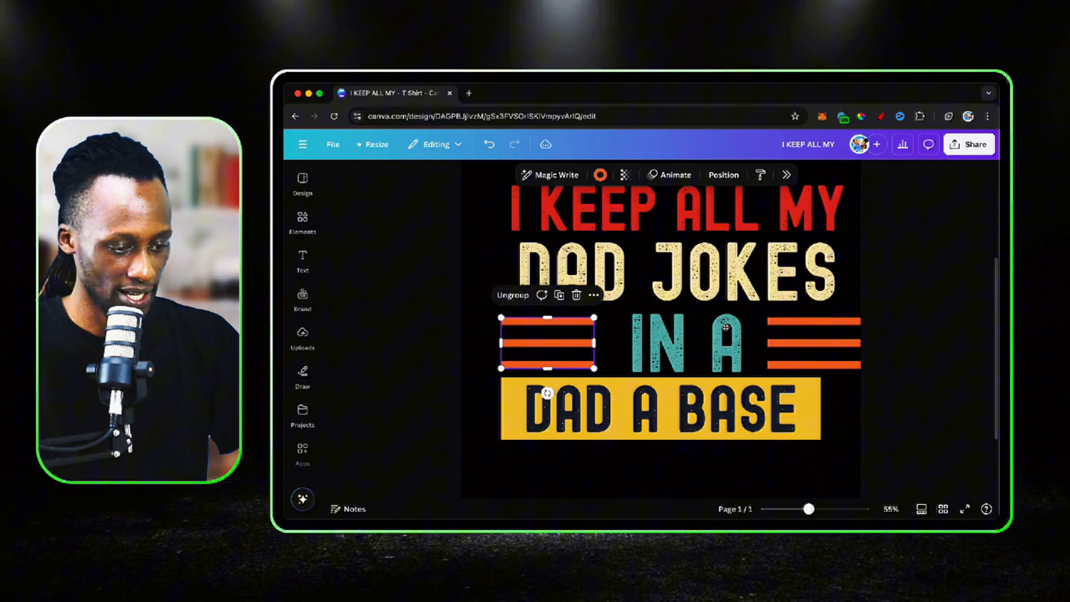
Centre "IN A" on the page and align the stripes after it with the yellow rectangle's right end
left_click(831, 340)
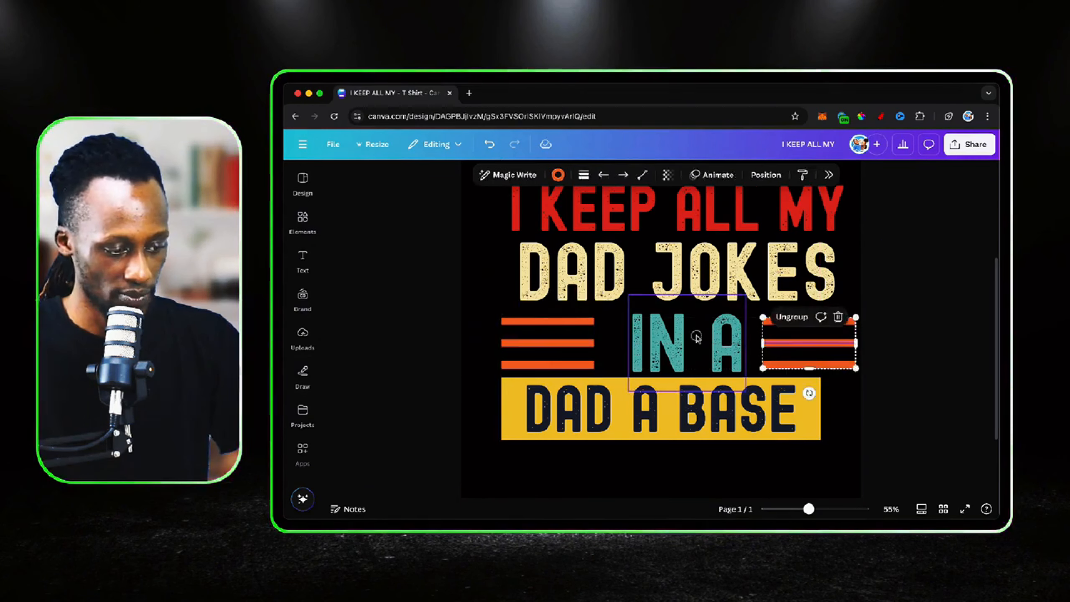
left_click_drag(697, 336, 671, 336)
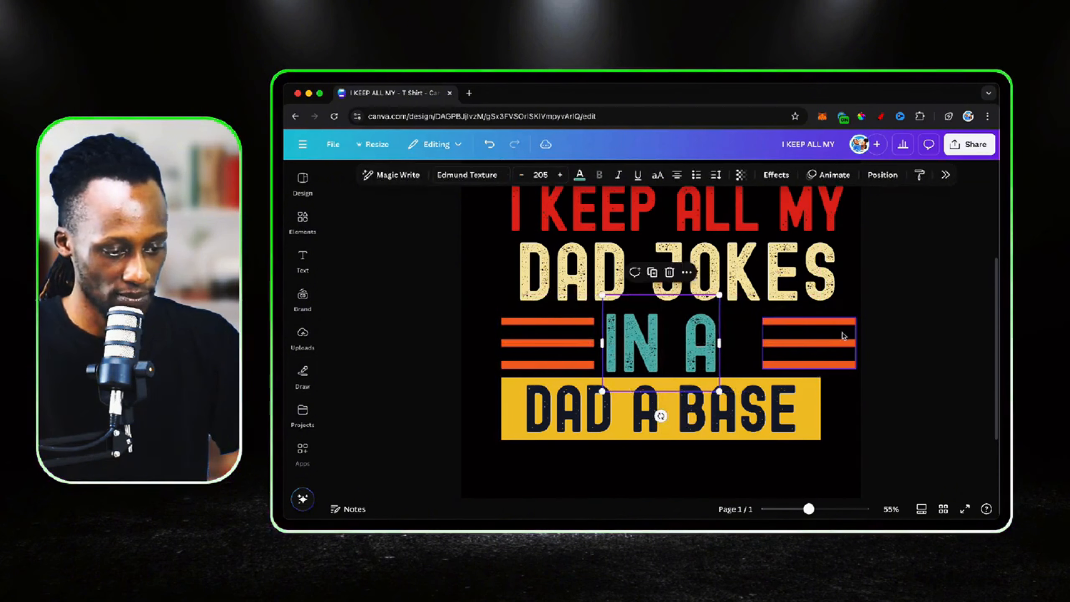
left_click_drag(842, 336, 797, 335)
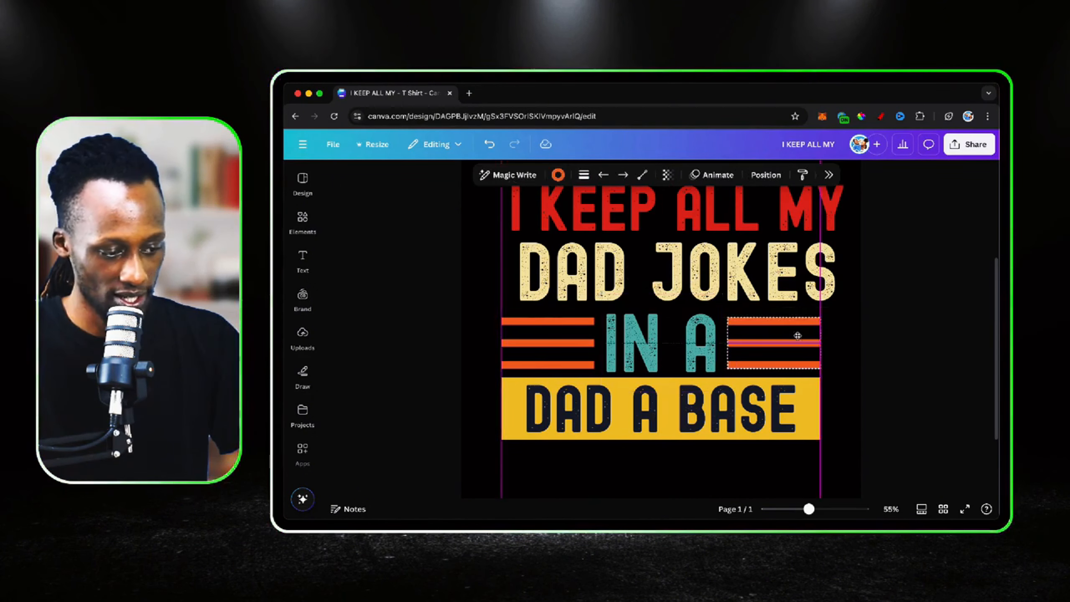
left_click(663, 336)
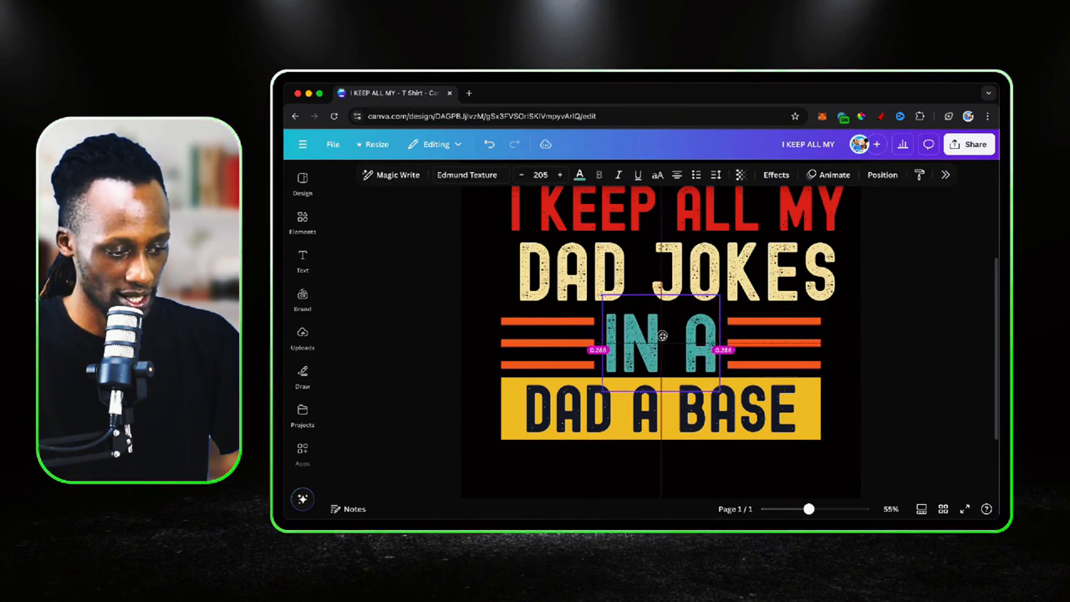
Move "DAD JOKES" into line with the yellow rectangle and scale it to size 203 to match its width
left_click(801, 288)
scroll(802, 288, "up", 2)
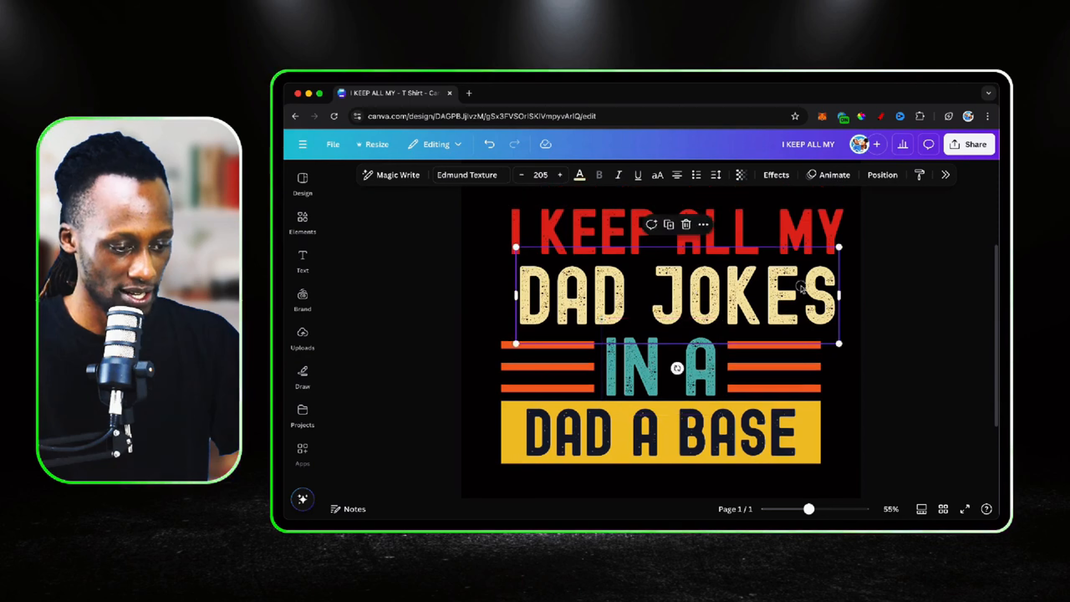
left_click_drag(801, 288, 786, 287)
left_click_drag(820, 342, 820, 340)
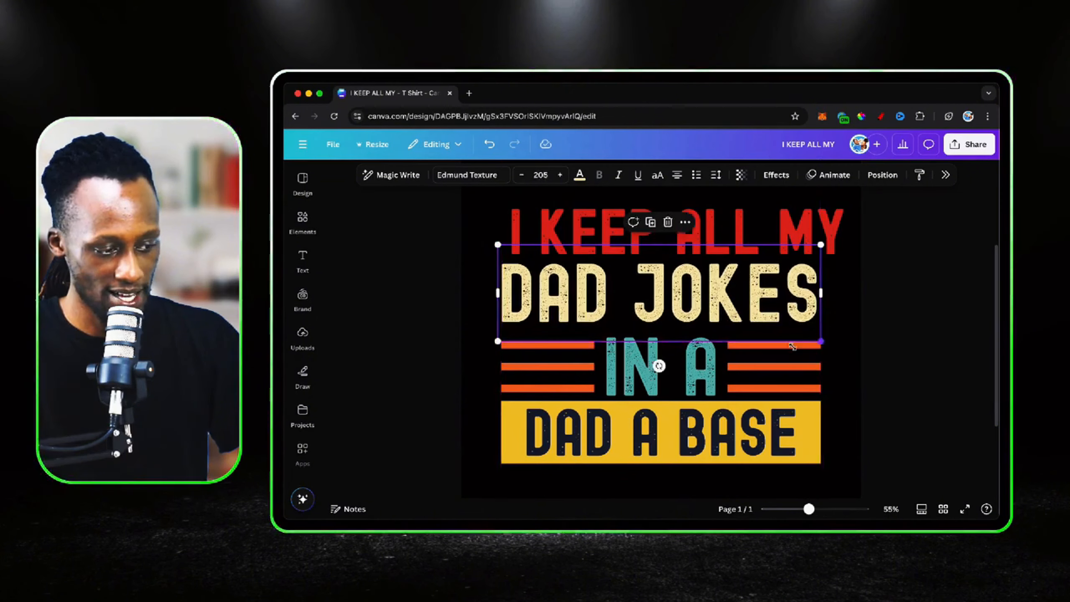
left_click_drag(498, 343, 502, 339)
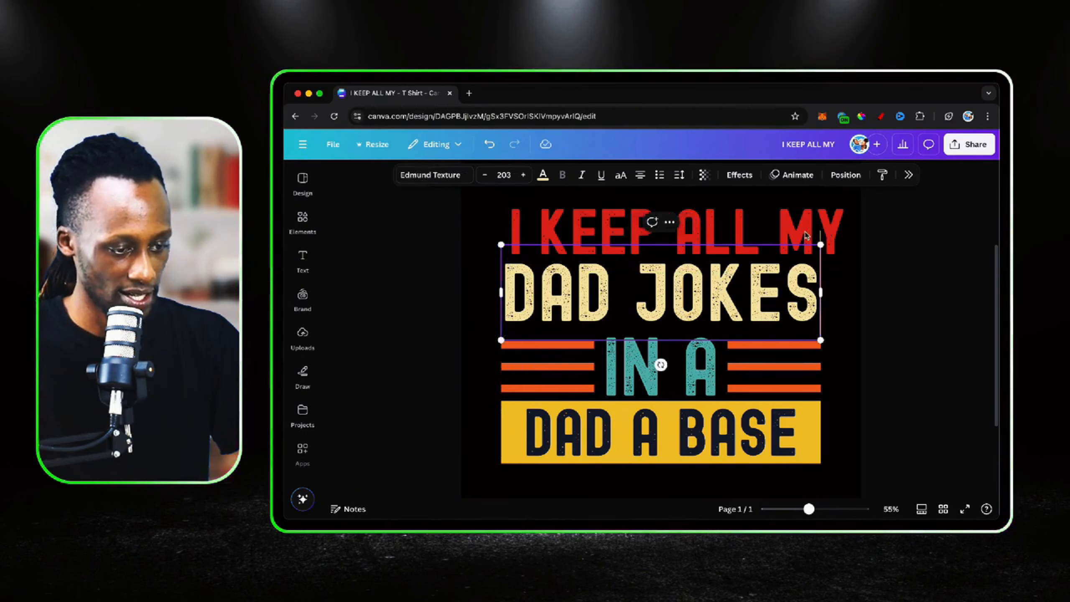
Scale "I KEEP ALL MY" to size 151 to match the rectangle's width and place it close above "DAD JOKES"
scroll(825, 261, "up", 2)
left_click_drag(791, 286, 785, 274)
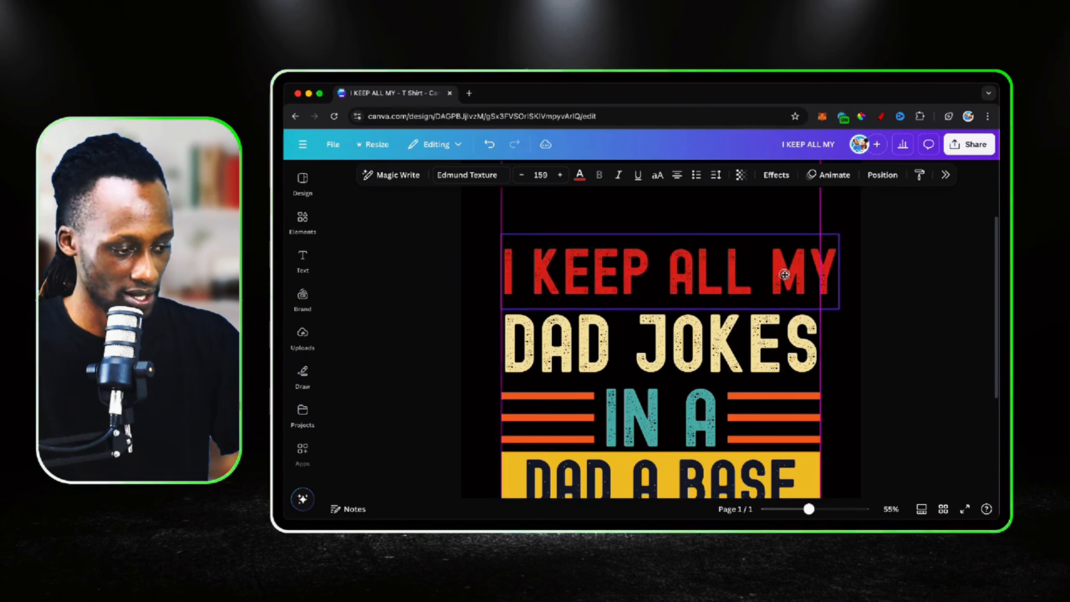
left_click_drag(839, 309, 823, 299)
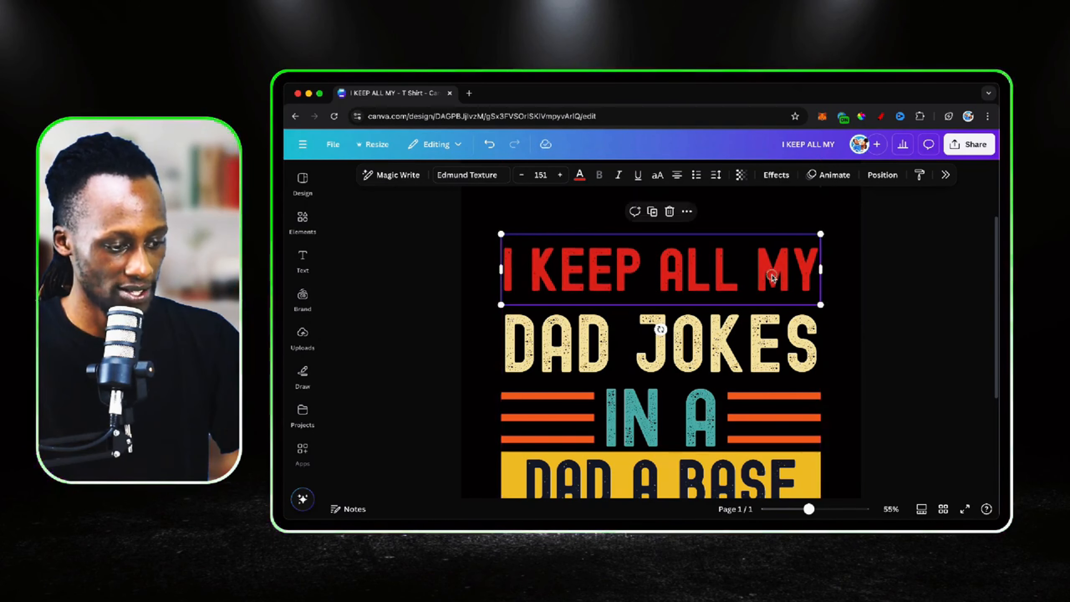
left_click_drag(771, 276, 773, 282)
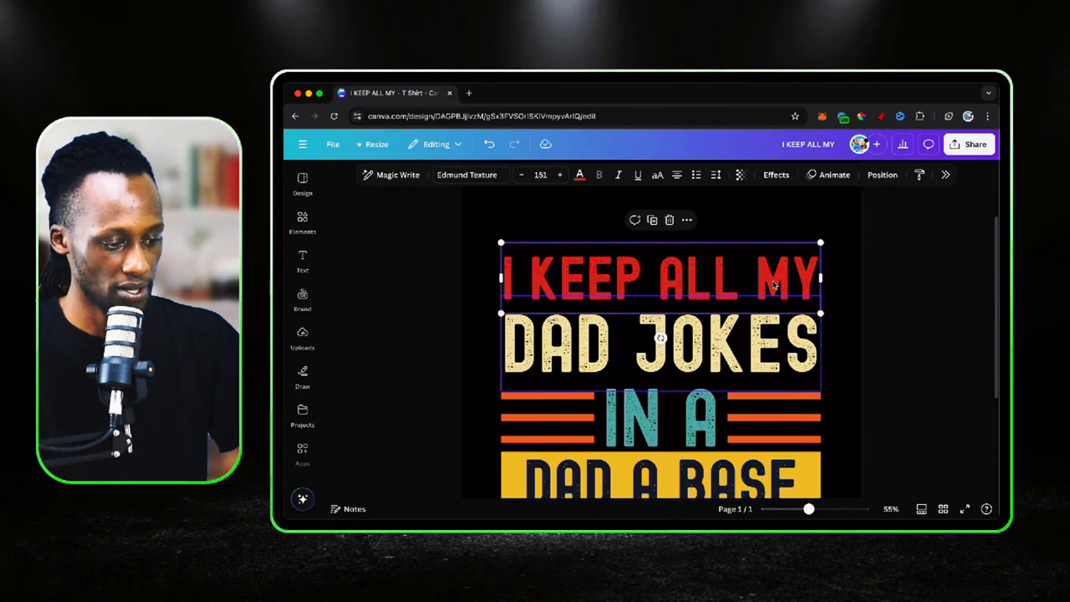
Group all the text, stripes and yellow rectangle together and move the group up near the top of the page
scroll(839, 331, "down", 5)
left_click(839, 330)
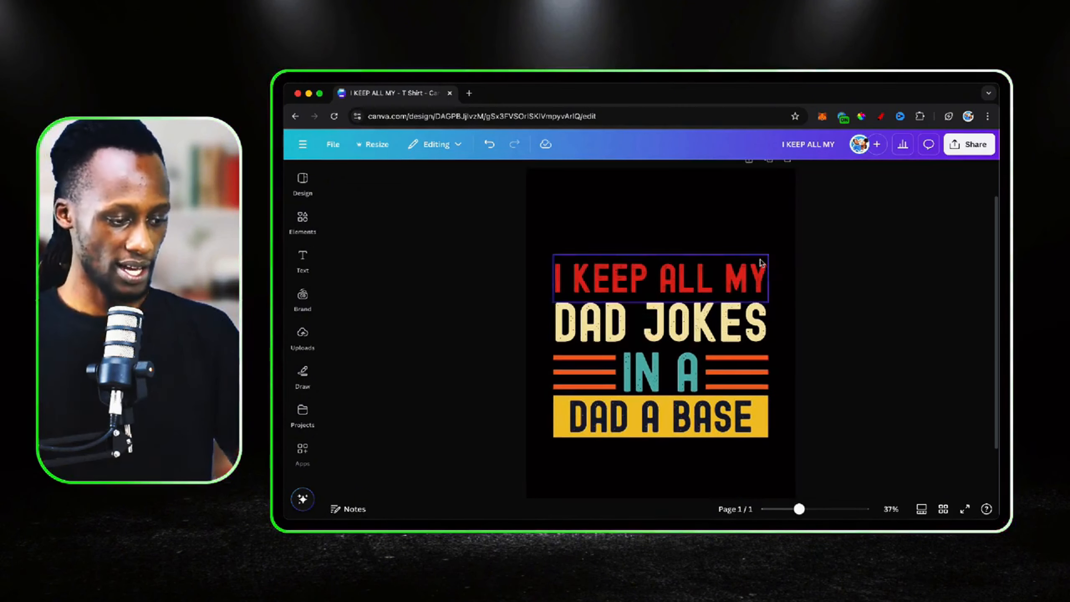
left_click_drag(548, 229, 776, 459)
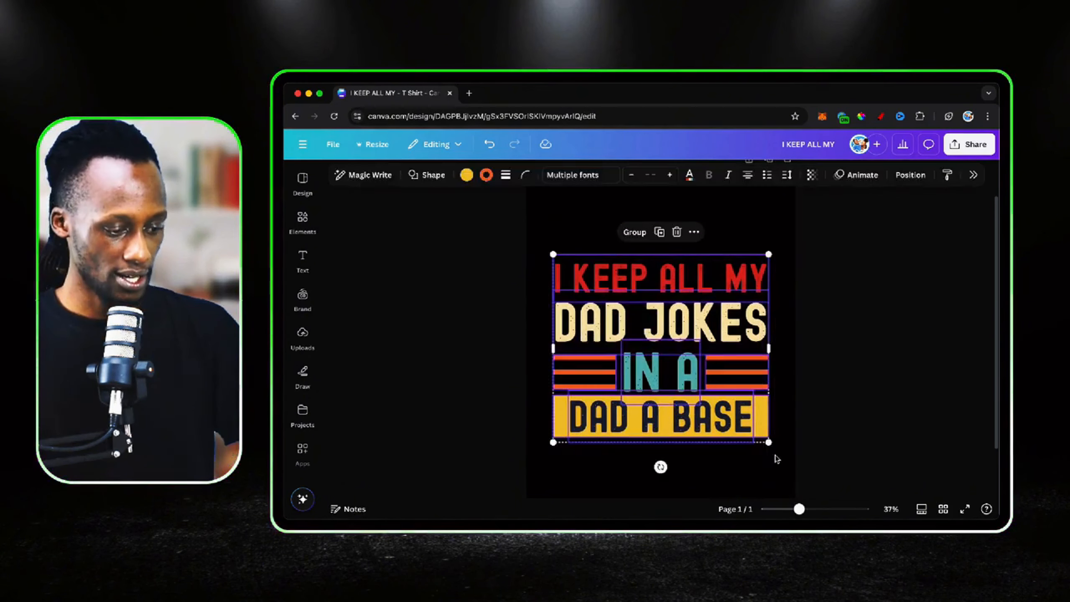
left_click(635, 232)
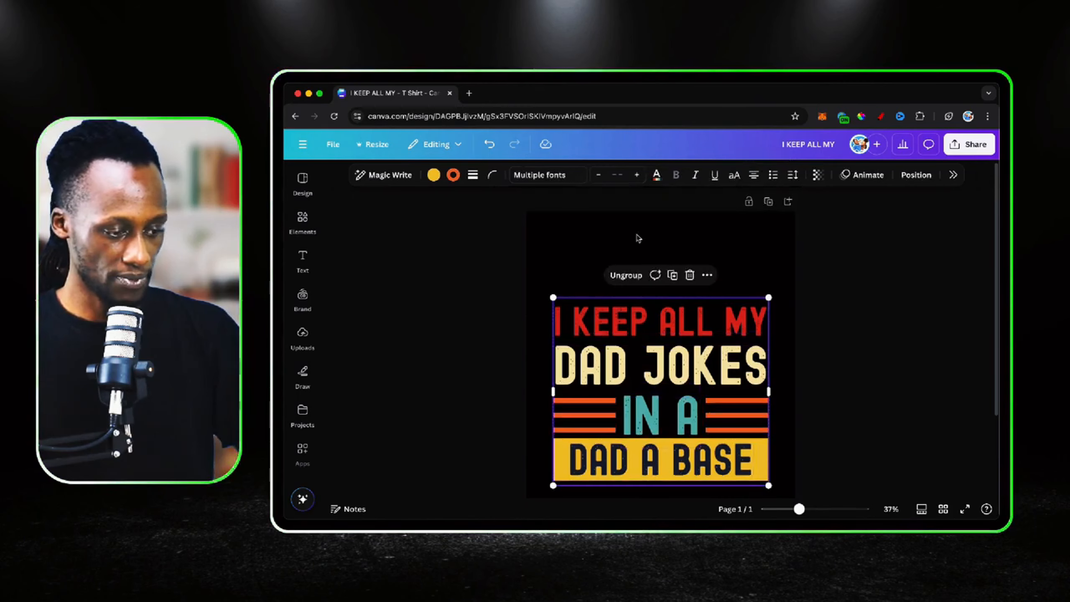
left_click_drag(681, 359, 680, 299)
left_click(785, 343)
Add a second page below the finished design
scroll(781, 344, "down", 3)
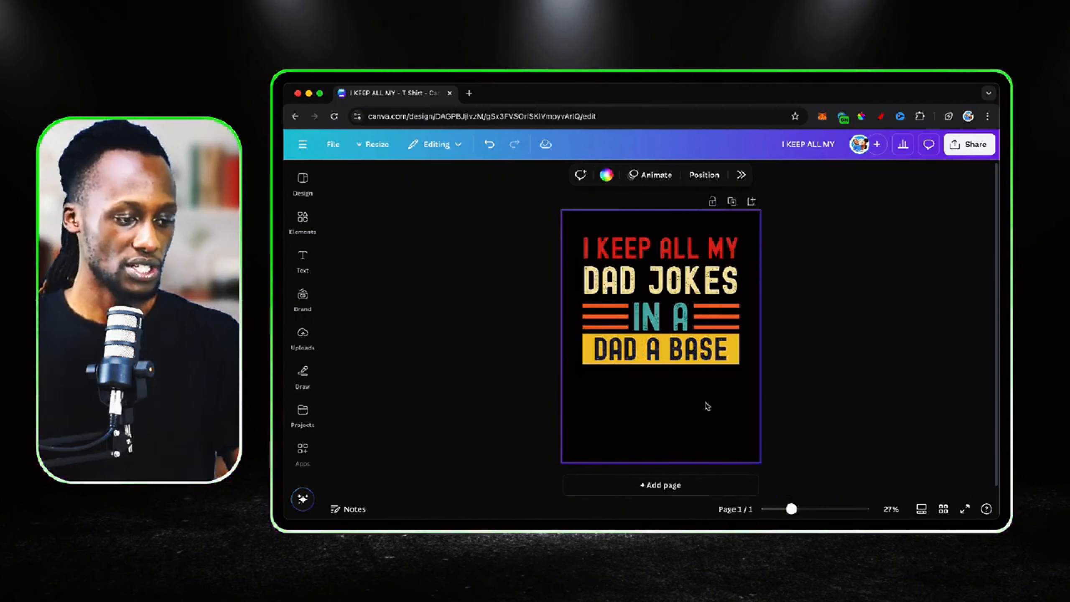
scroll(707, 406, "down", 1)
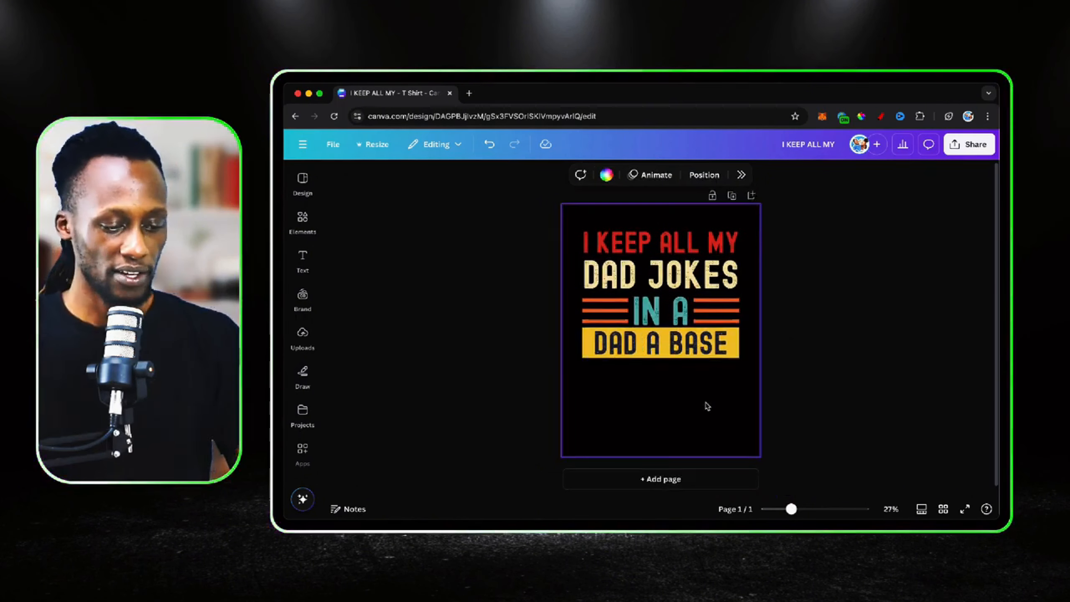
left_click(676, 480)
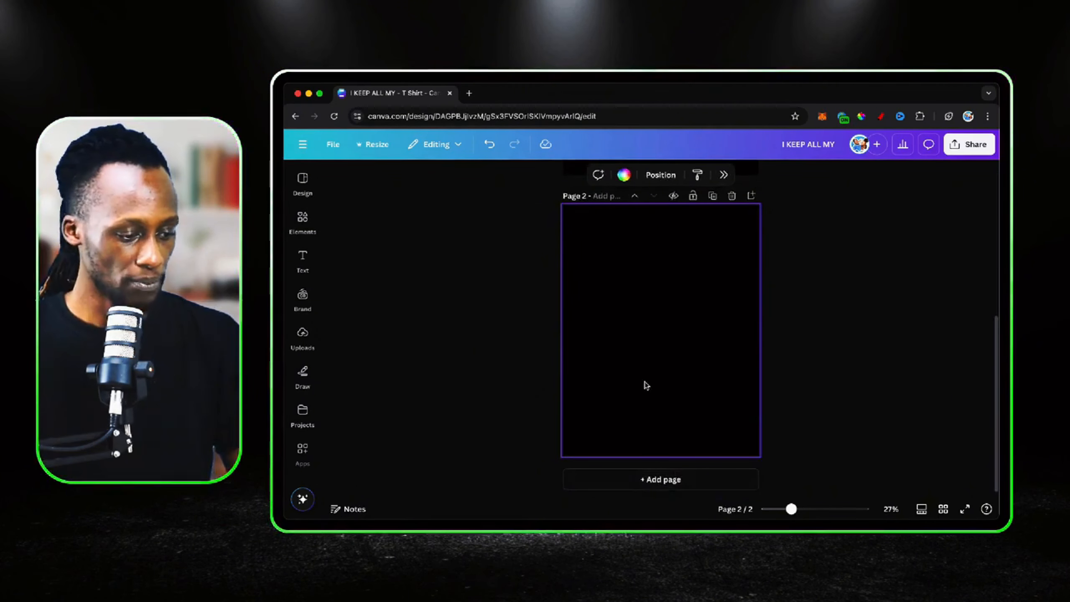
scroll(682, 313, "up", 5)
scroll(682, 313, "down", 5)
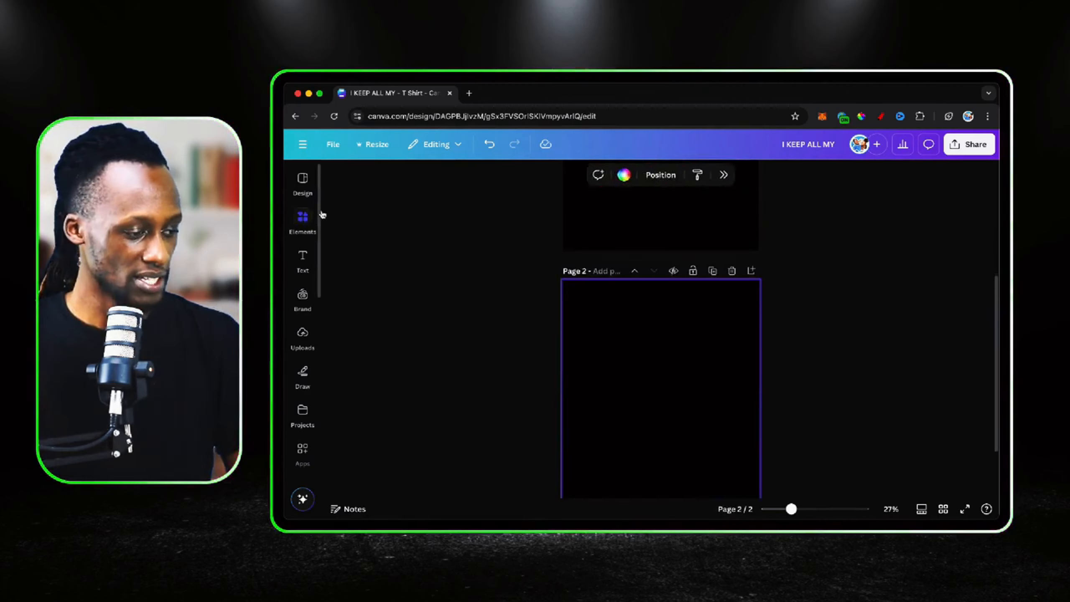
Search the elements for "BLACK TSHIRT CUTE GIRL MOCKUP" and show only the graphics results
left_click(304, 218)
type("B")
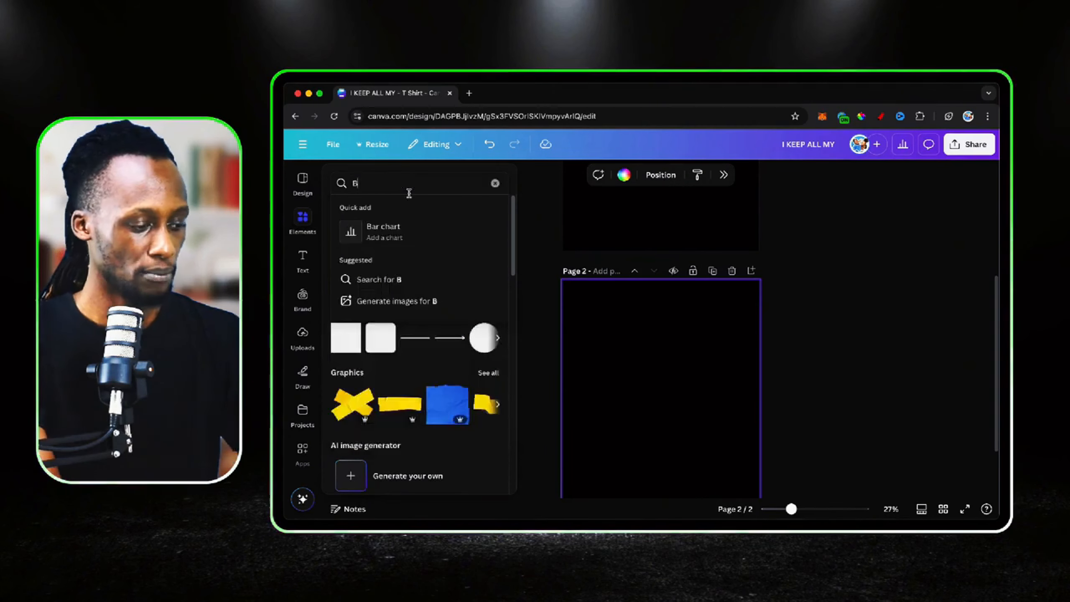
type("LACK")
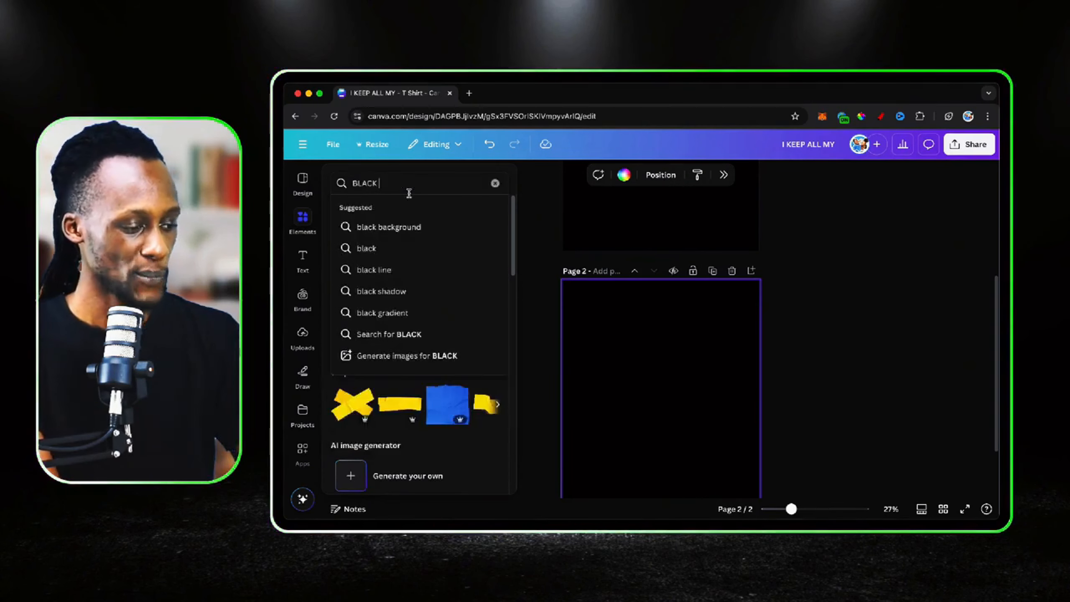
type(" TSHIRT CUTE")
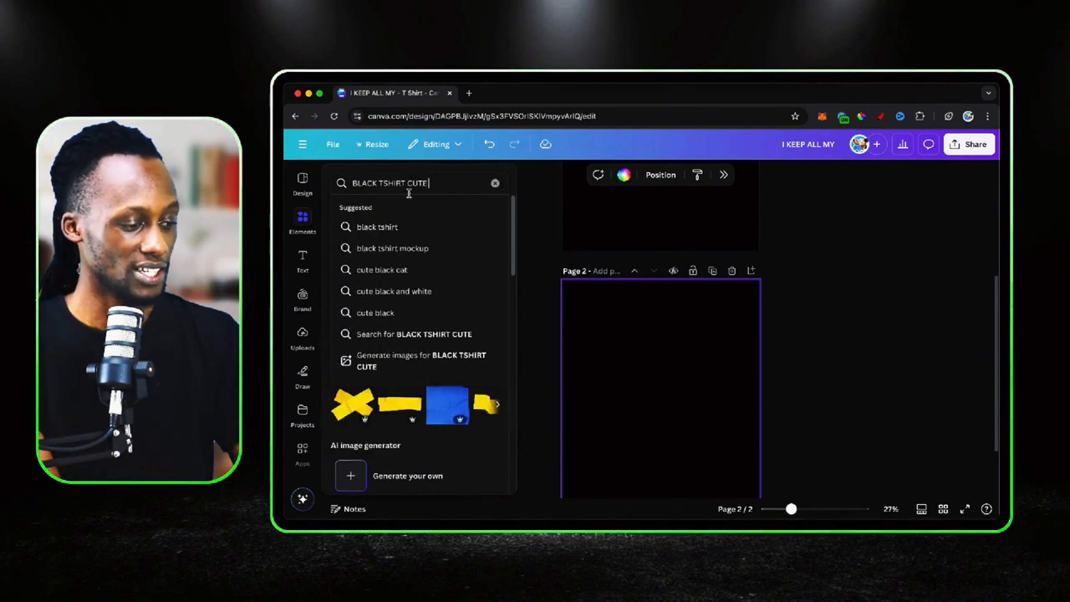
type(" GIRL MO")
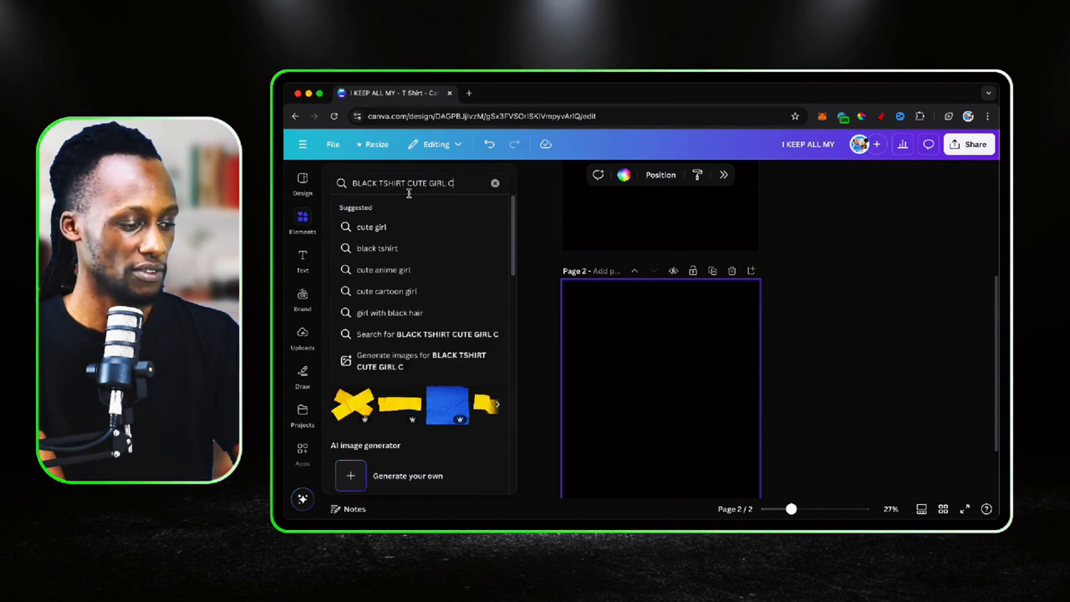
type("CKUPT")
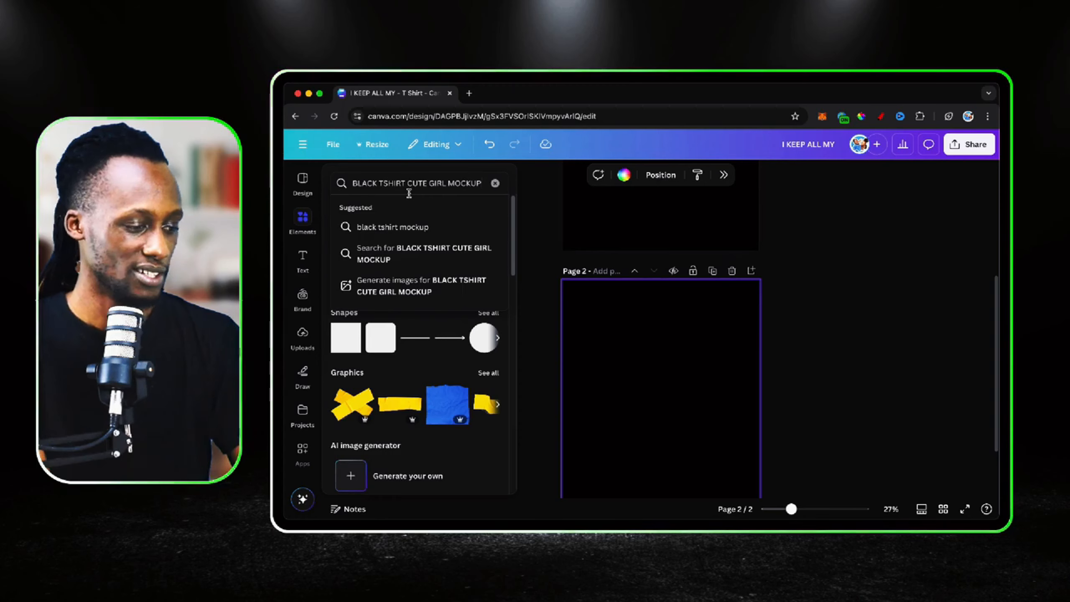
key("Return")
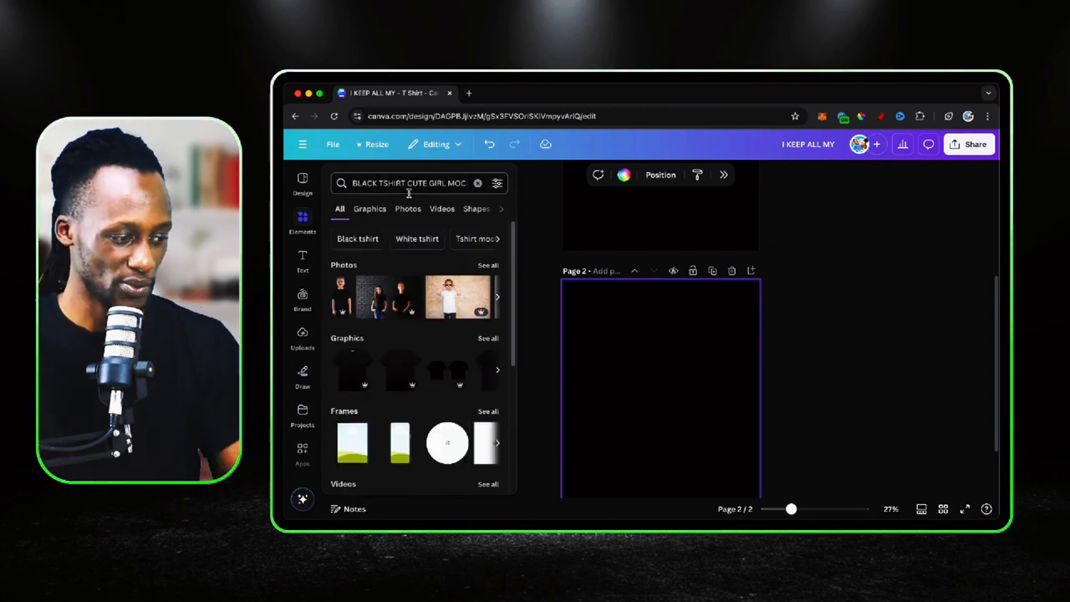
left_click(369, 208)
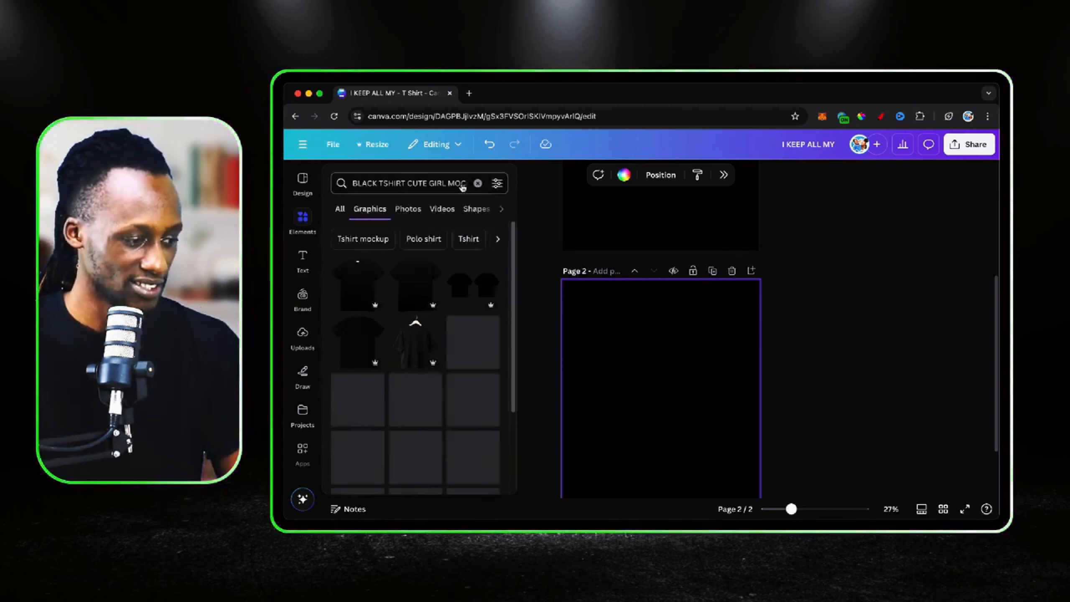
Retry the graphics search with "LADIES" and "WOMAND" in place of "GIRL" in the query
double_click(437, 183)
type("LADIES")
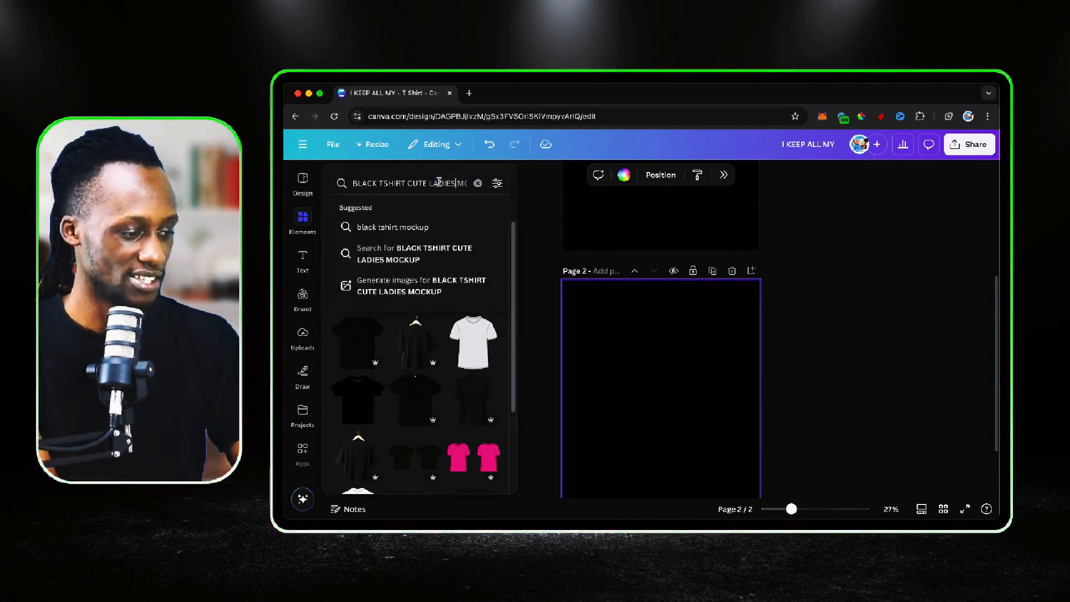
key("Return")
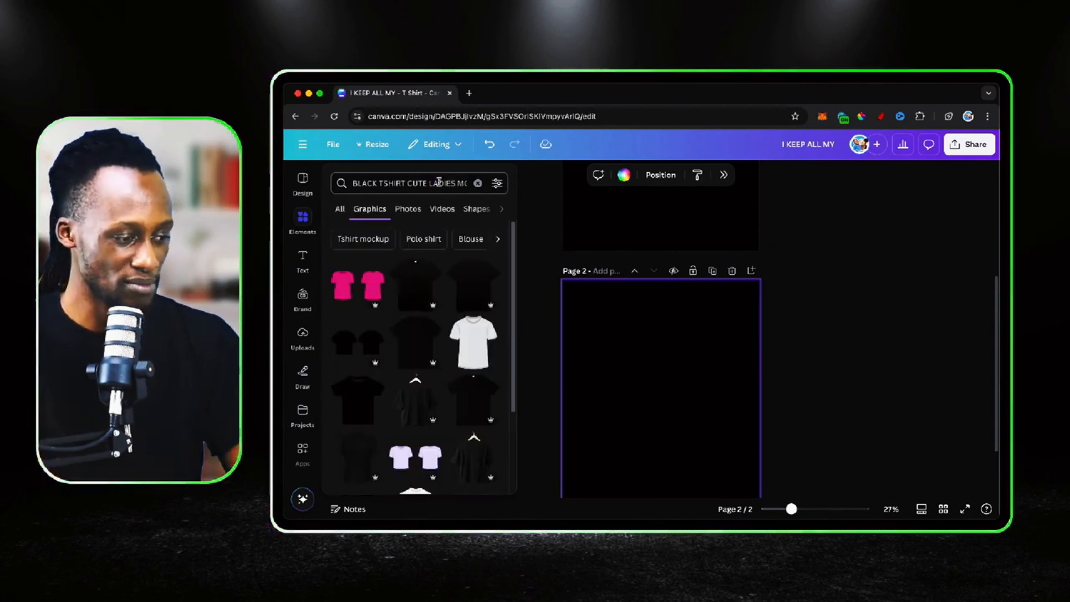
double_click(437, 183)
type("WOMAND")
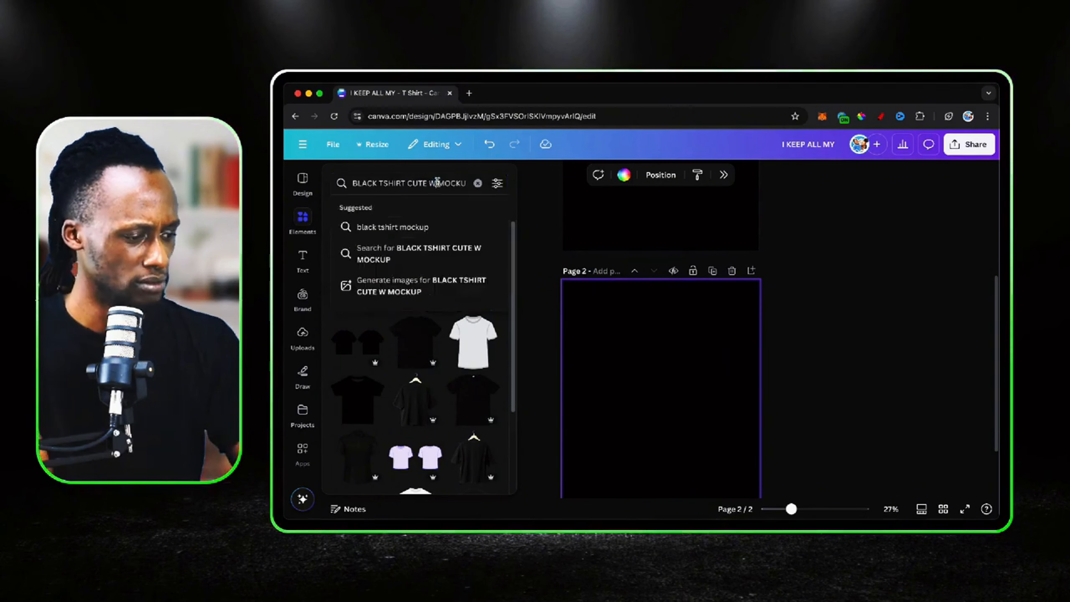
key("Return")
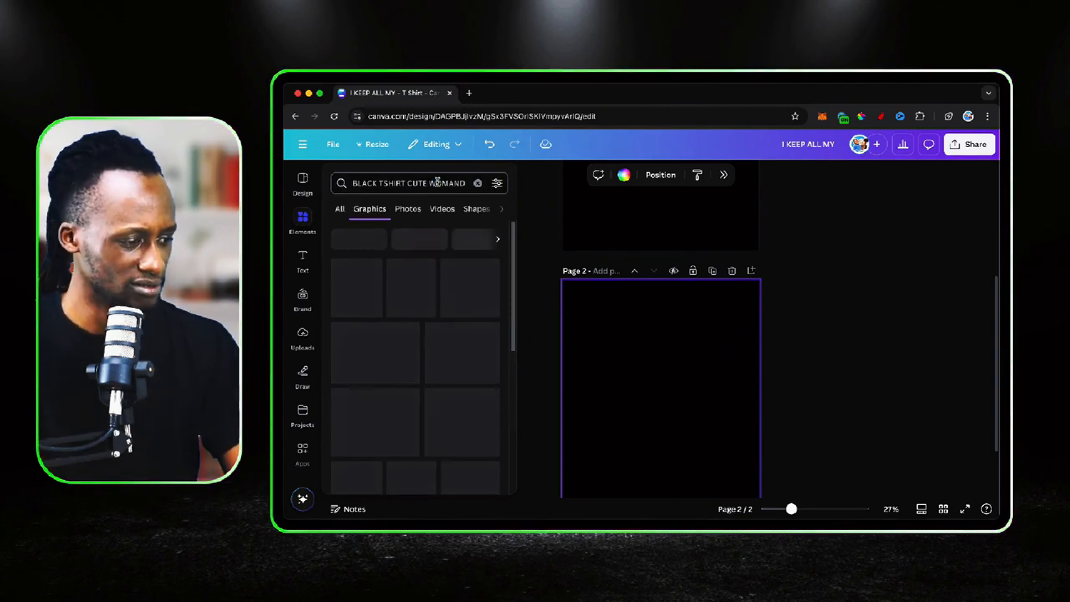
Replace the whole search with "BLACK TSHIRT WOMAN" and show only photos
left_click(423, 184)
key("super+a")
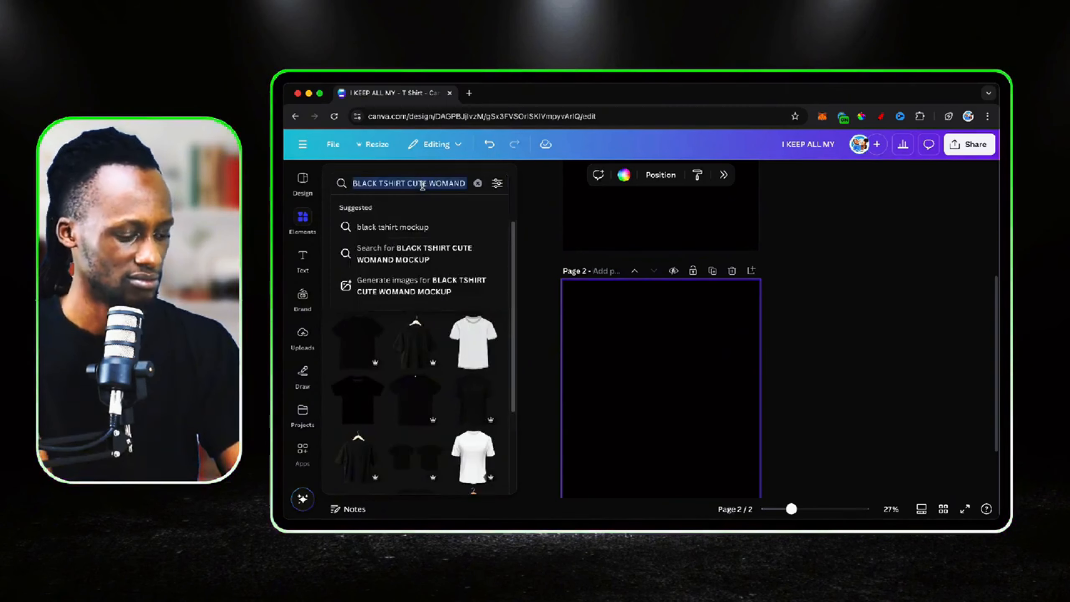
type("BALCK")
key("BackSpace")
key("BackSpace")
key("BackSpace")
key("BackSpace")
key("BackSpace")
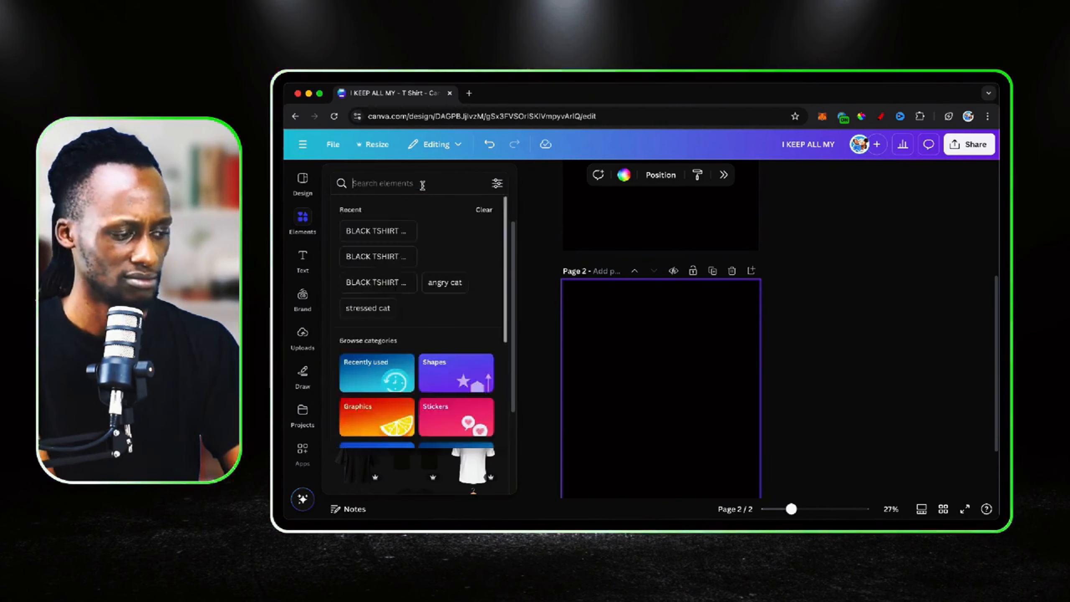
type("C")
key("BackSpace")
type("BLACK ")
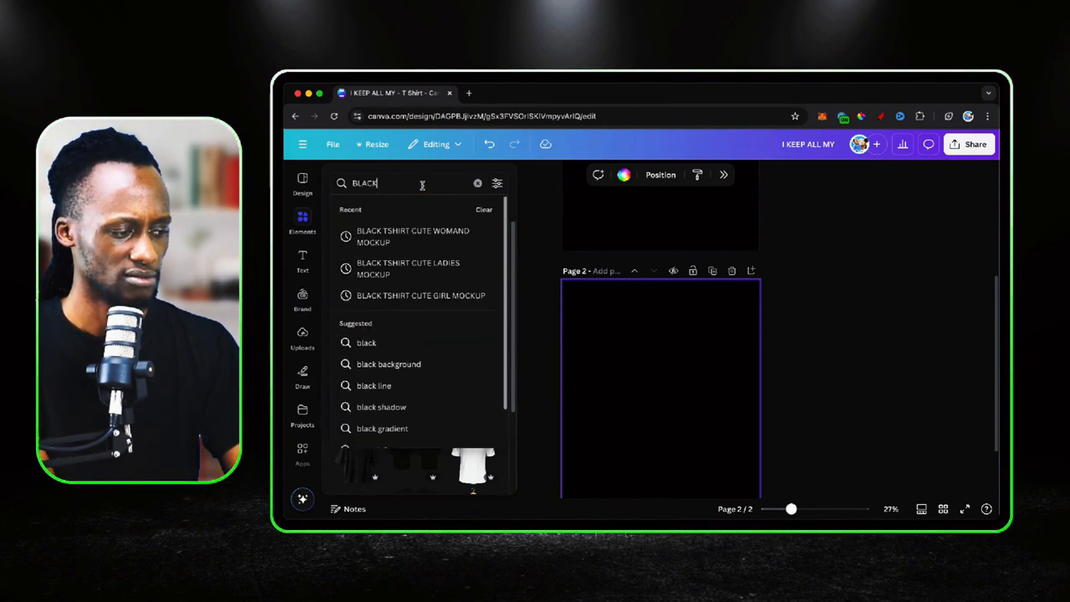
type("TSHIRT WOMAN")
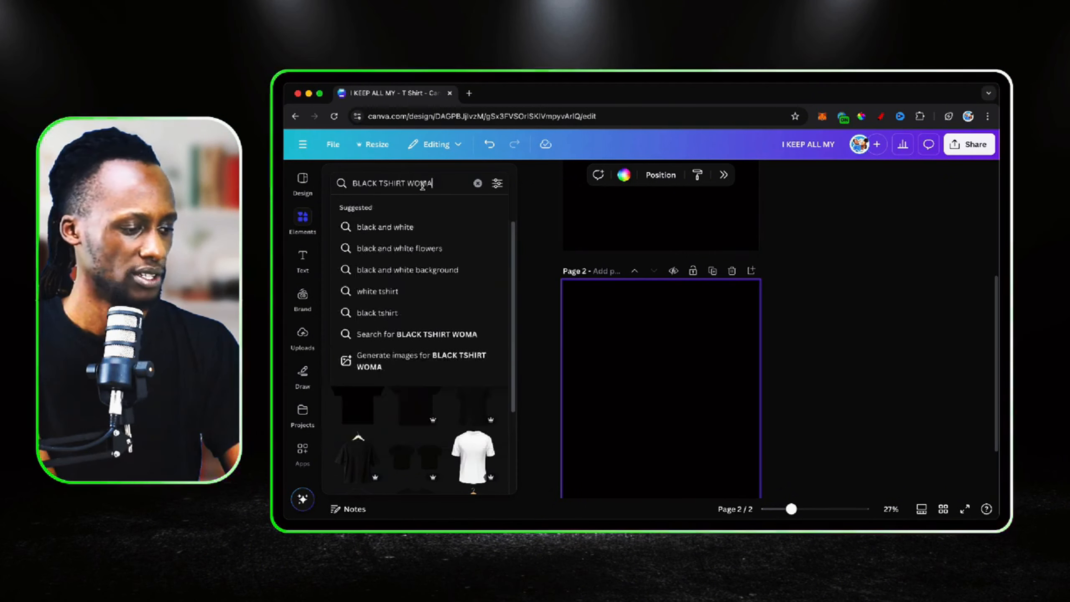
key("Return")
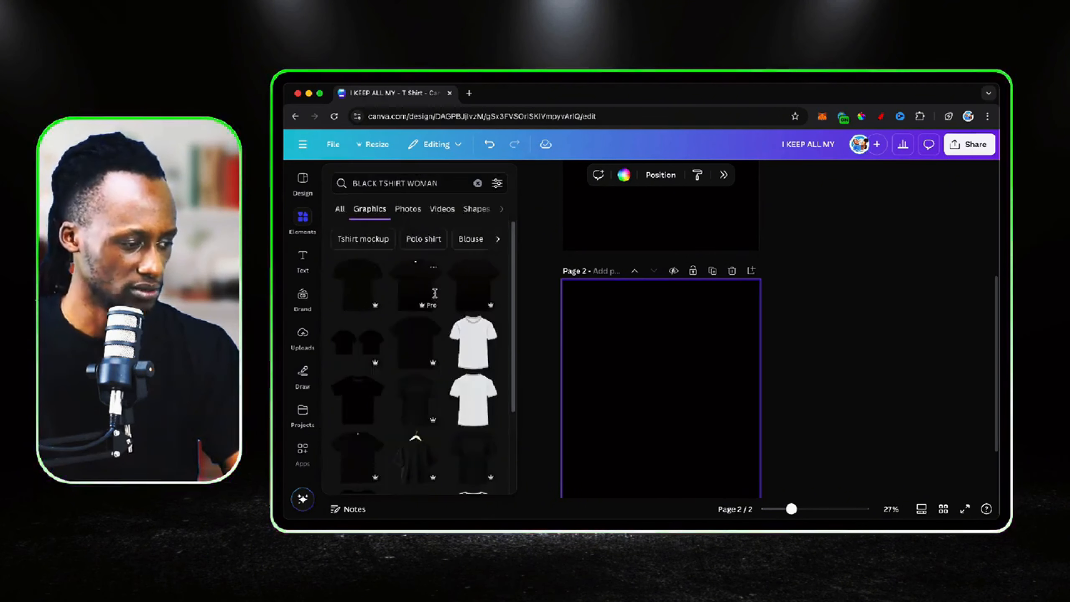
left_click(407, 209)
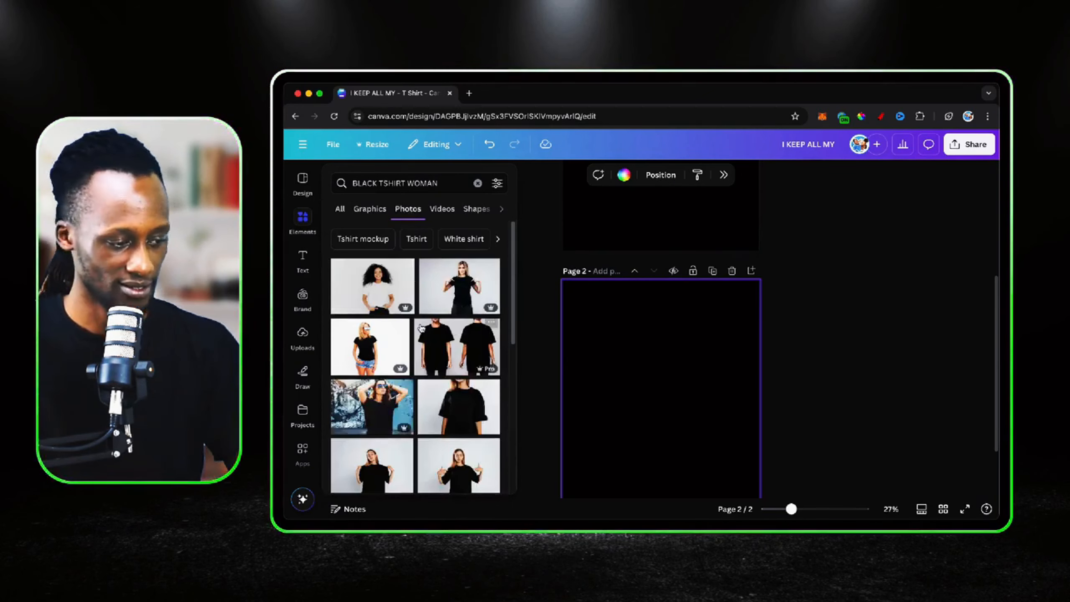
Add the photo of the blonde woman in sunglasses and a black T-shirt to page 2 and enlarge it to fill the page
scroll(421, 328, "down", 2)
scroll(421, 328, "up", 1)
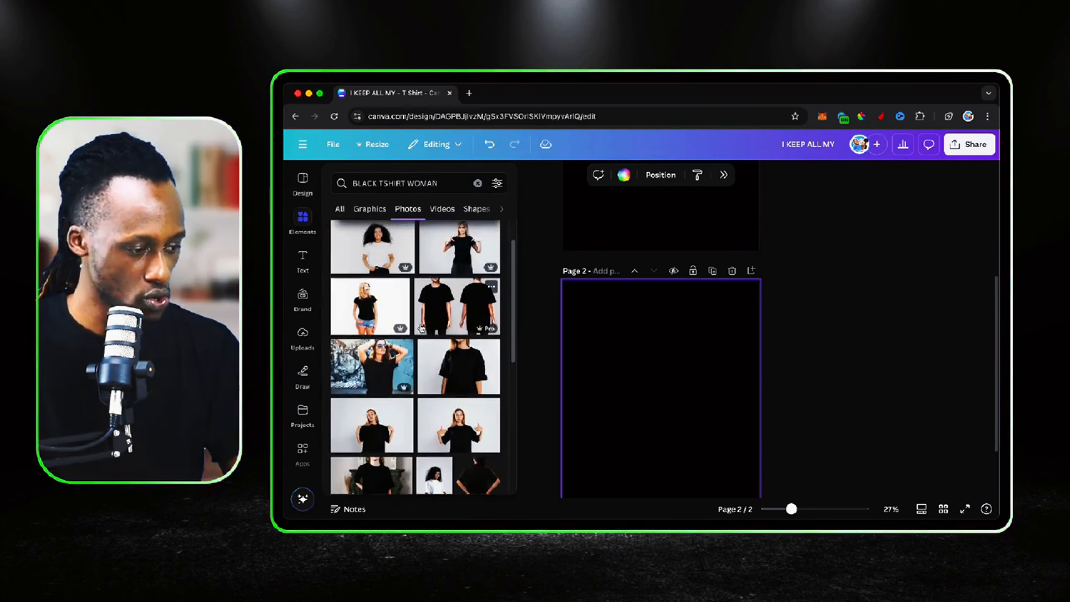
scroll(421, 328, "down", 3)
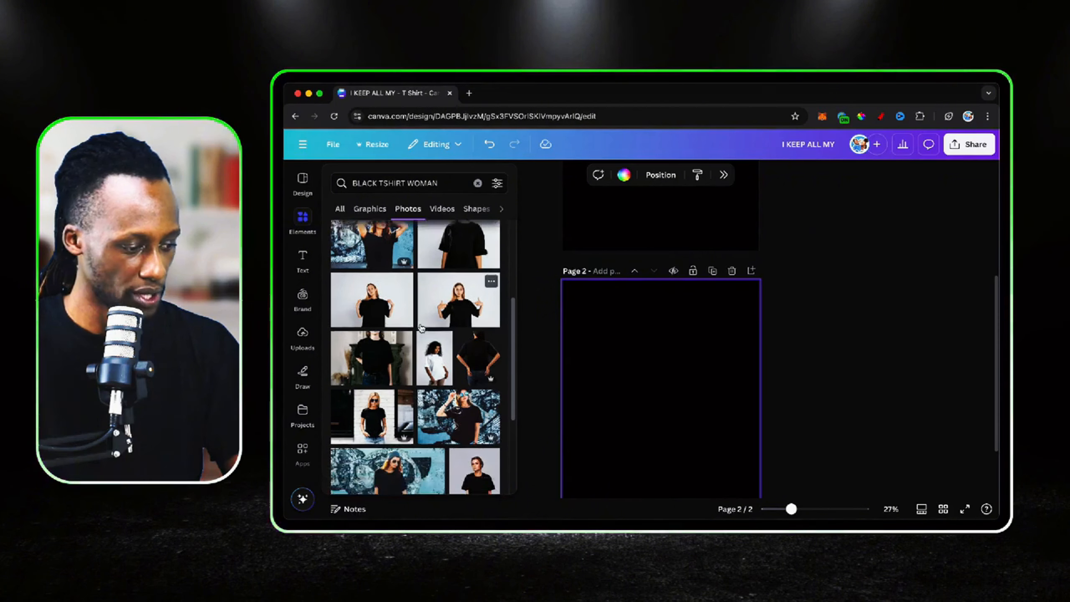
scroll(421, 328, "down", 1)
left_click(374, 365)
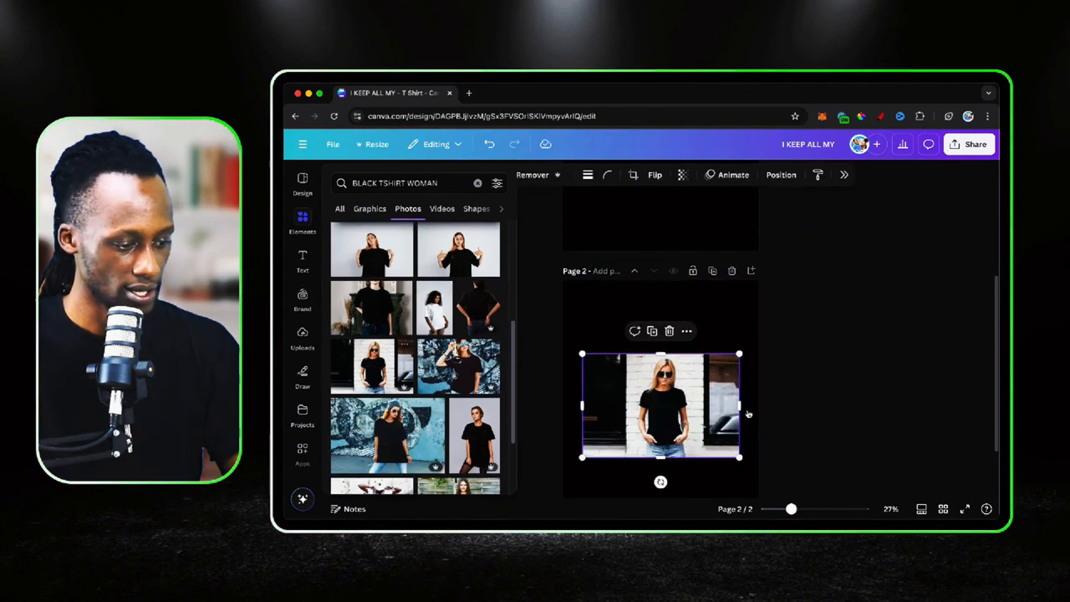
left_click_drag(739, 306, 849, 234)
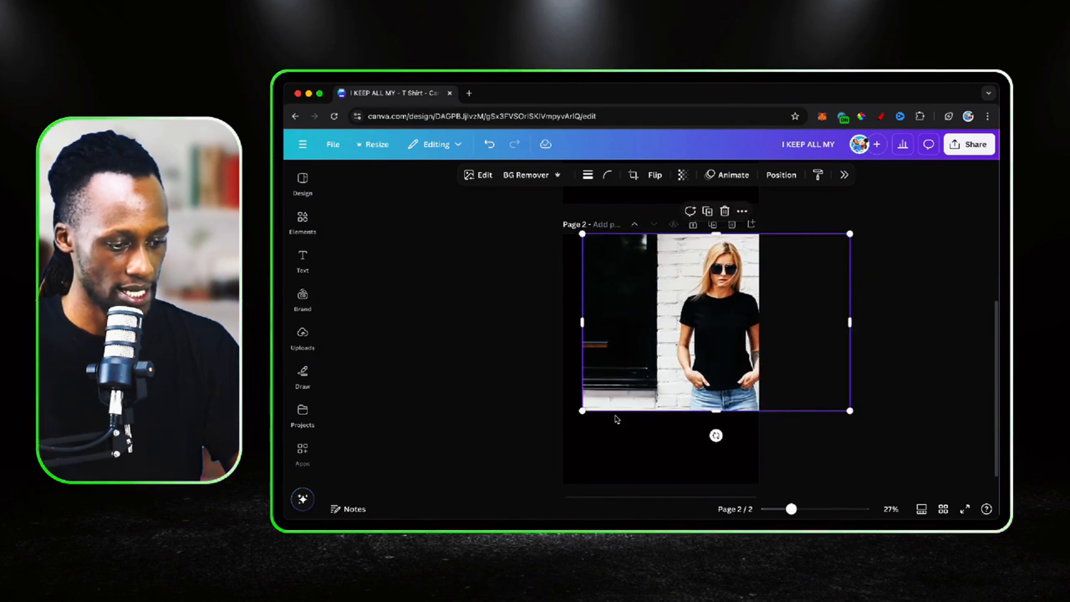
left_click_drag(580, 410, 483, 502)
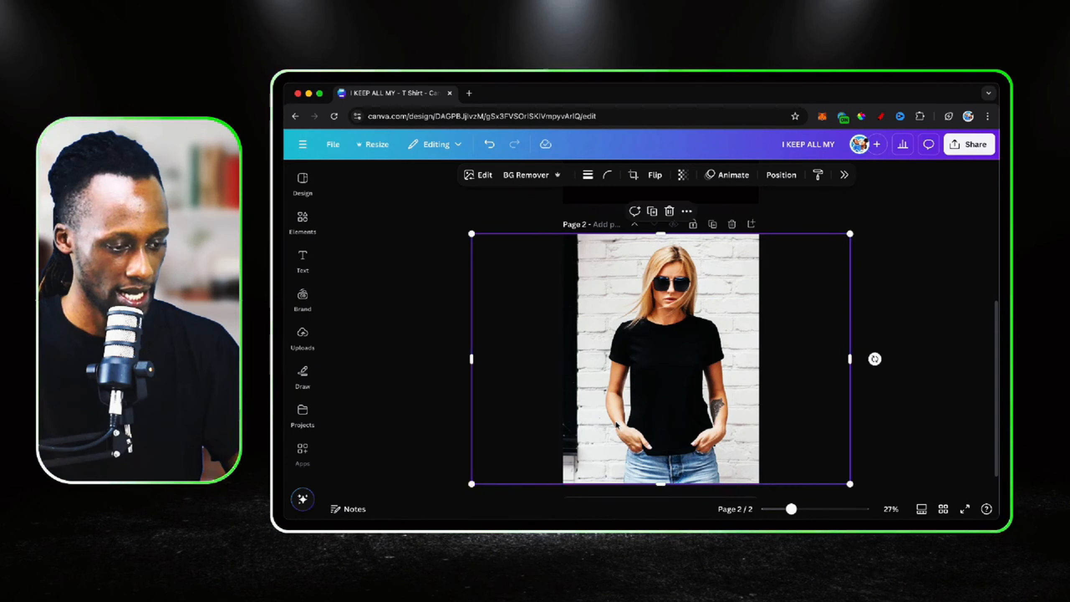
Copy the grouped dad-joke design on page 1
scroll(733, 270, "up", 5)
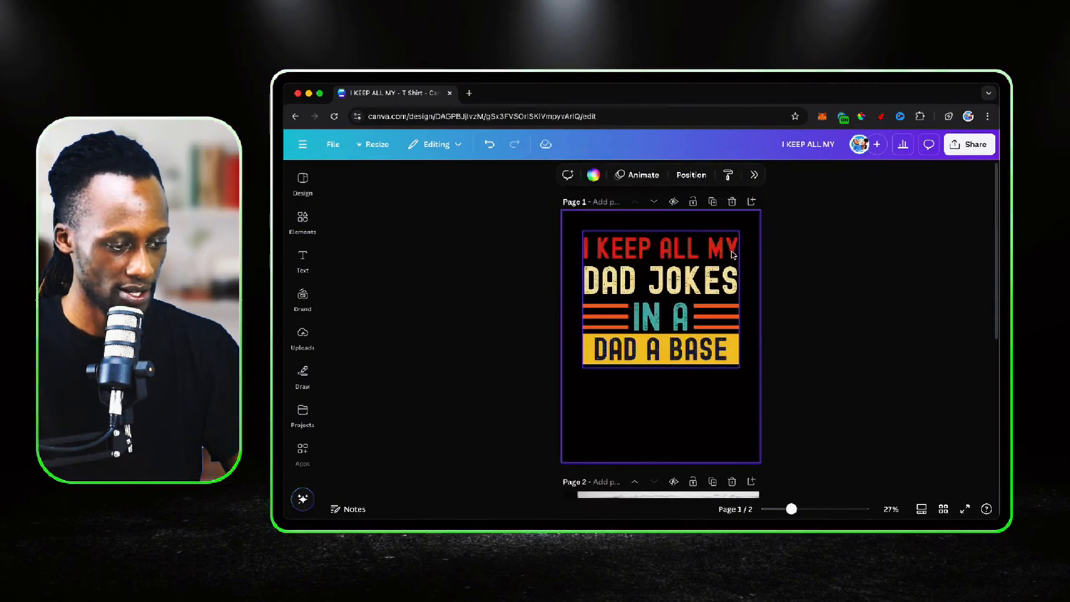
left_click(691, 294)
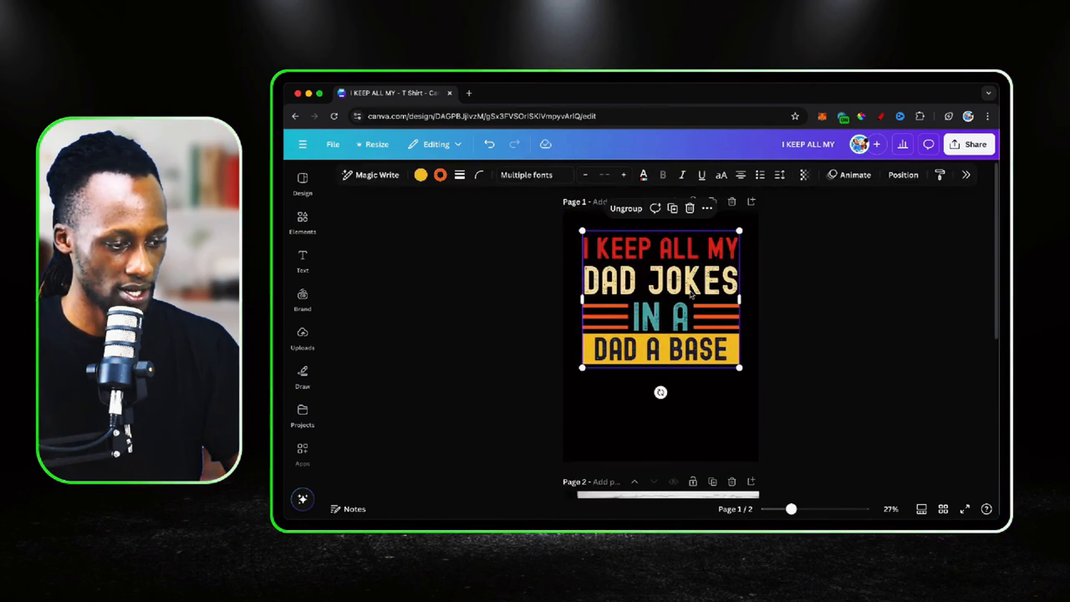
right_click(691, 294)
left_click(741, 241)
left_click(704, 406)
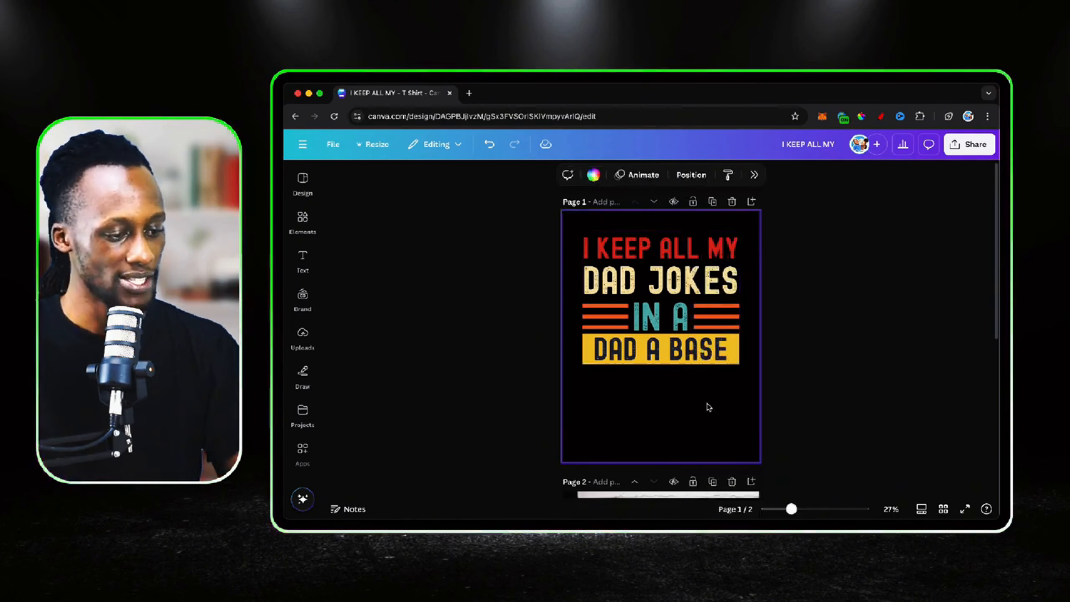
Delete the woman's photo from page 2
scroll(705, 406, "down", 3)
scroll(706, 406, "down", 2)
left_click(707, 406)
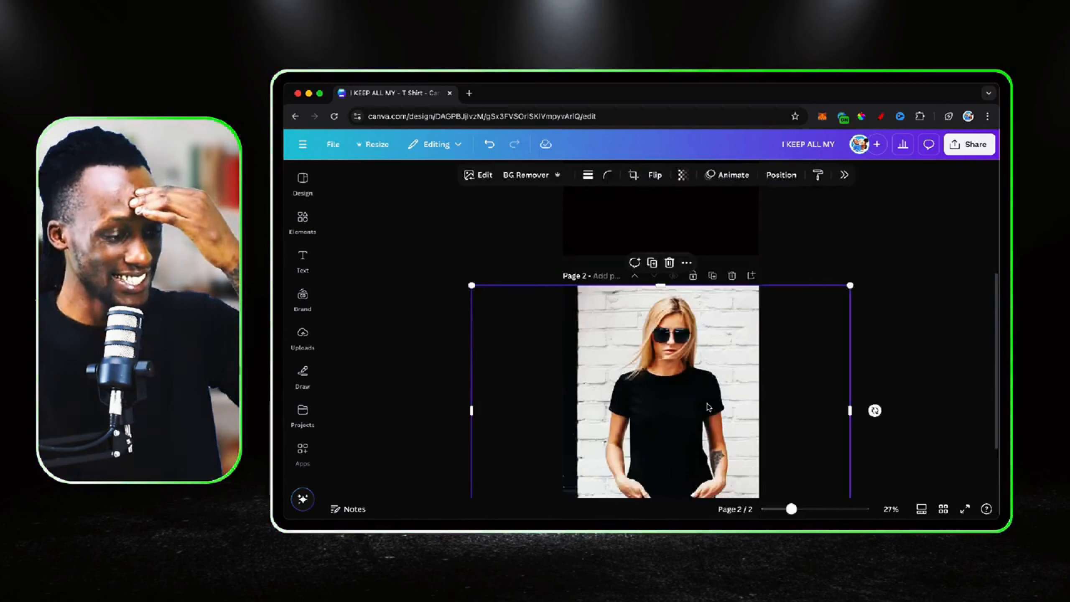
key("Delete")
Search photos for "BLACK TSHIRT MAN" and add the man pointing at his shirt before a brick wall to page 2
left_click(302, 221)
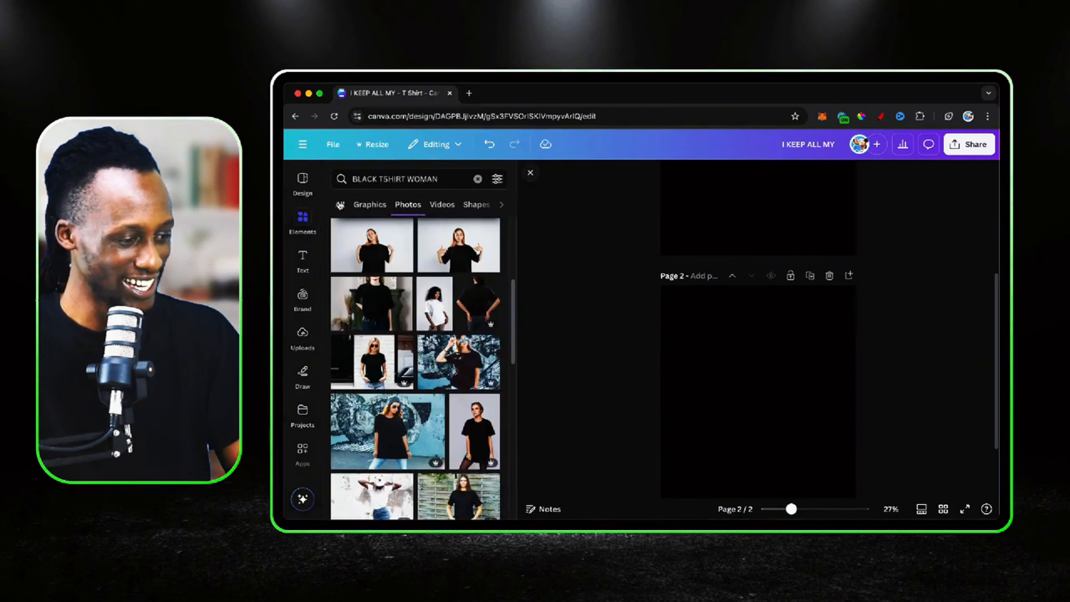
double_click(370, 179)
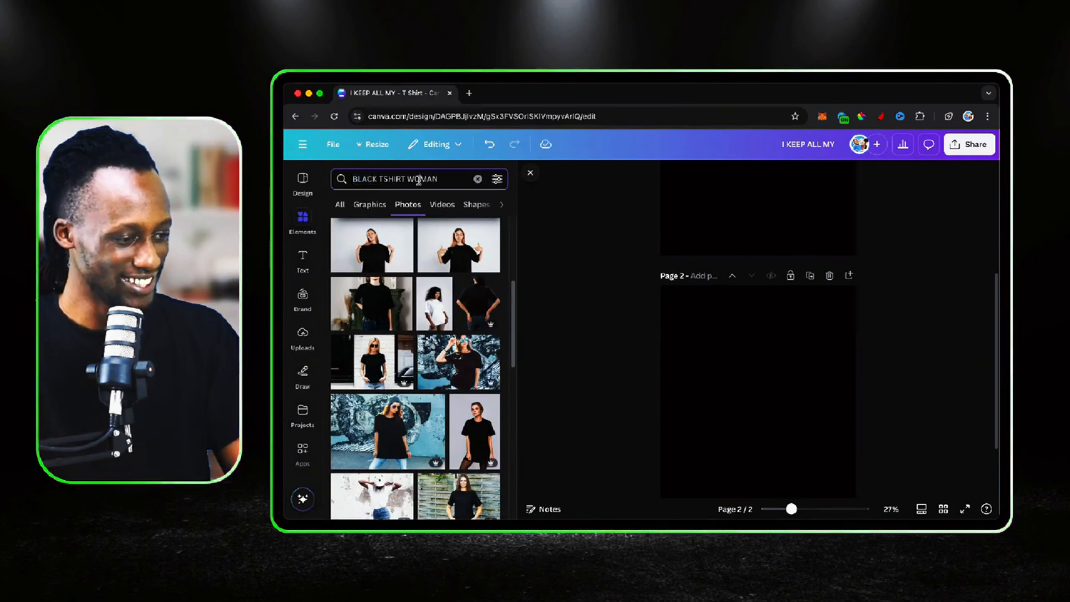
type("MAN")
key("Return")
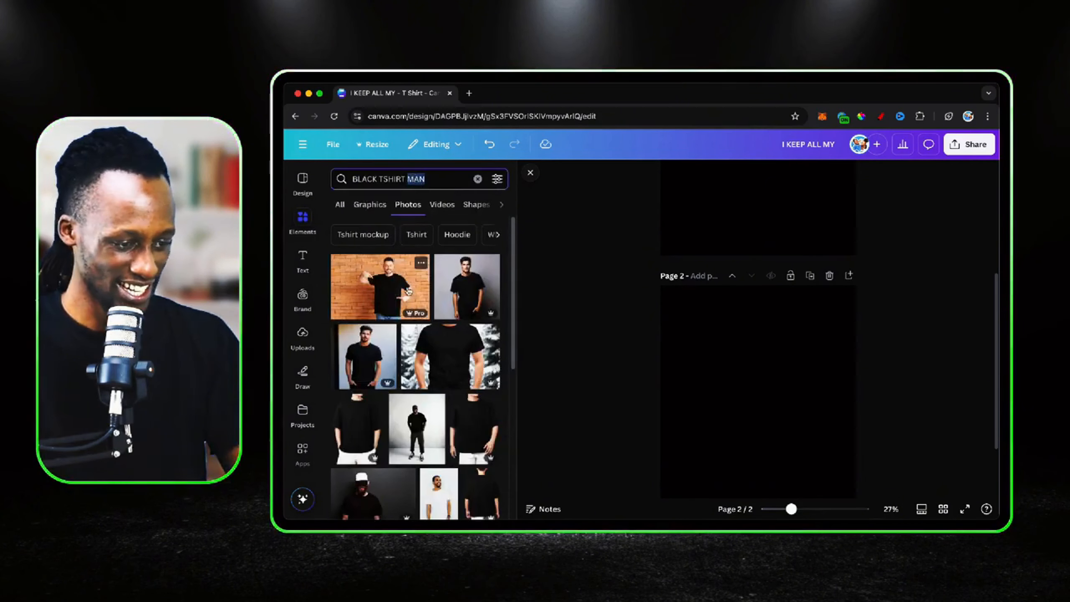
left_click(410, 289)
Enlarge the man's photo to cover all of page 2 and shift it so his black T-shirt is centred
scroll(777, 360, "down", 1)
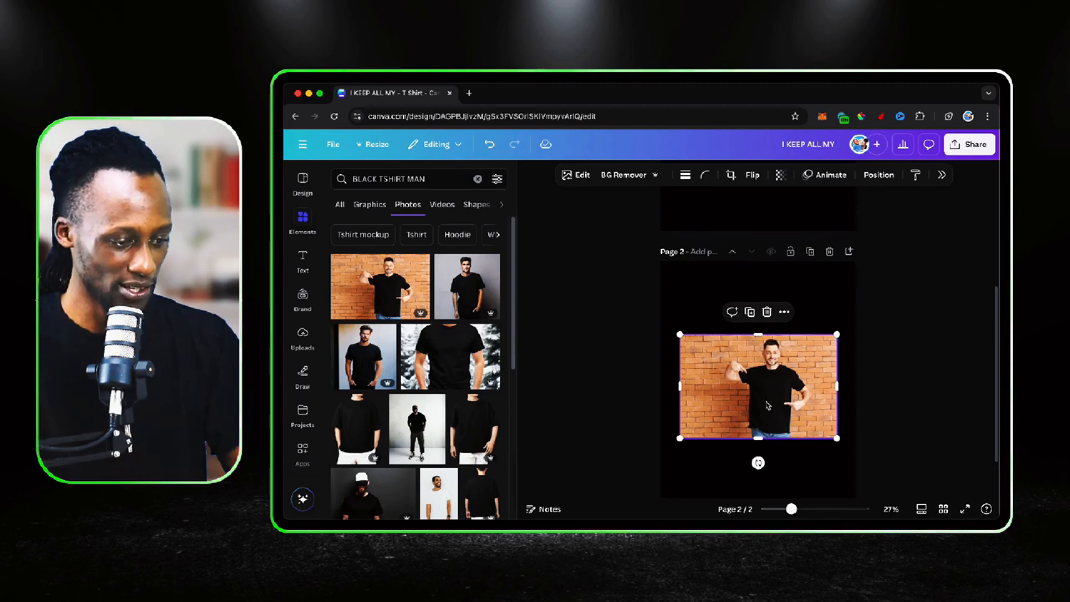
left_click_drag(766, 405, 737, 332)
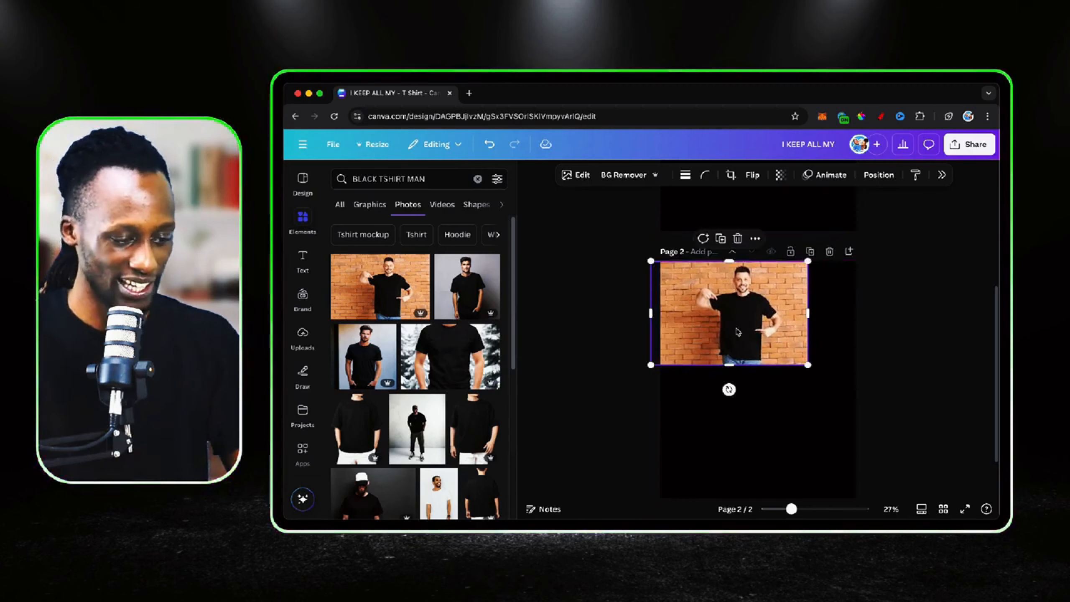
scroll(792, 343, "down", 1)
left_click_drag(810, 344, 1034, 491)
left_click_drag(805, 410, 699, 409)
left_click(947, 269)
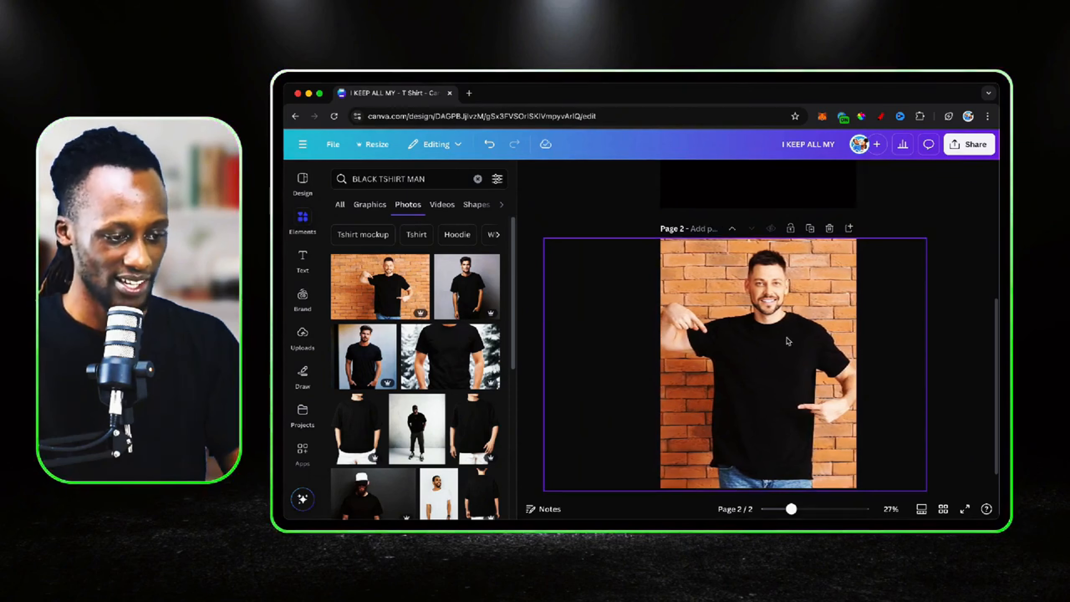
Paste the dad-joke design onto page 2, scale it down and place it on the chest of the man's T-shirt
left_click(789, 340)
key("super+v")
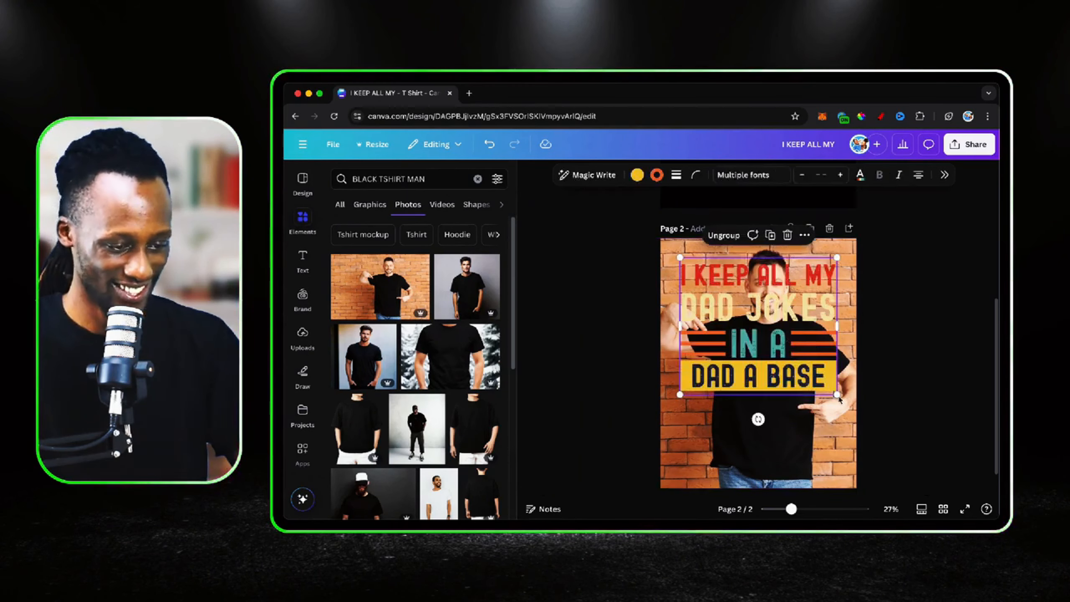
left_click_drag(837, 394, 776, 370)
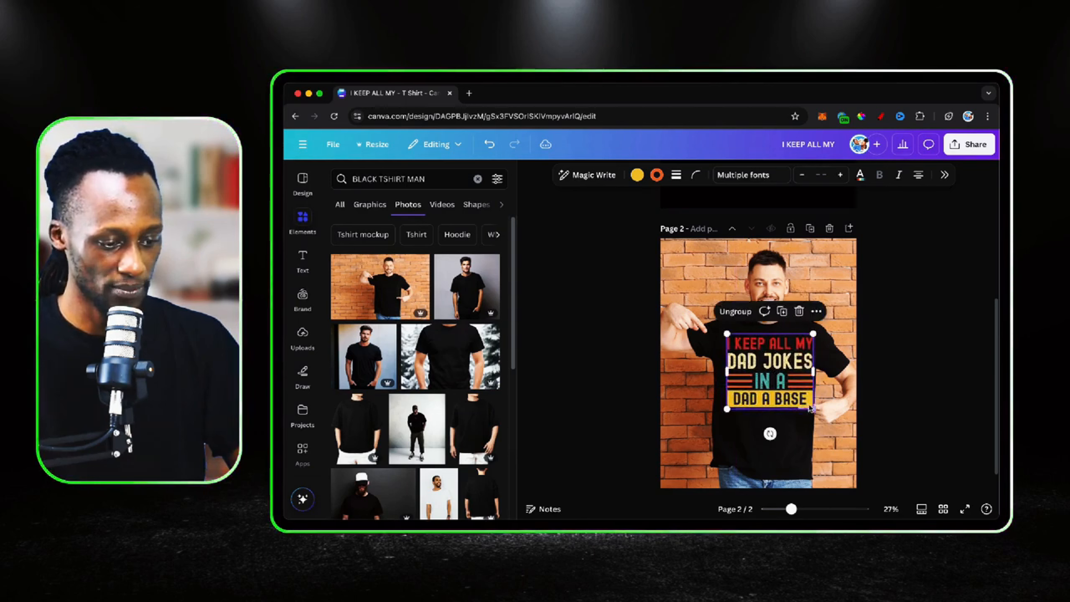
left_click_drag(811, 408, 801, 395)
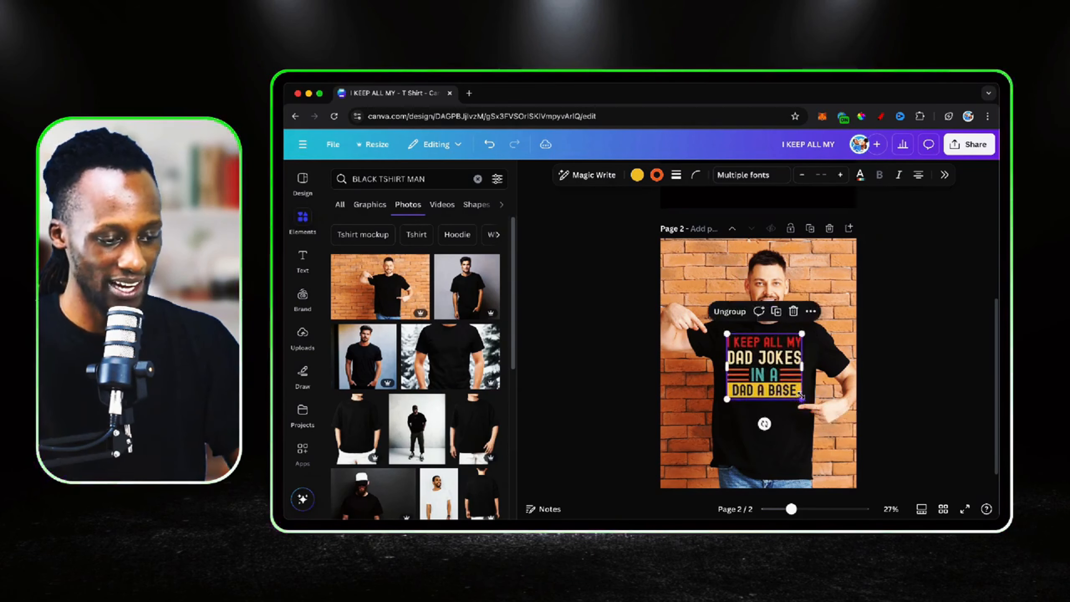
Shift the dad-joke design slightly to centre it on the man's chest and rotate it slightly clockwise to follow the shirt
scroll(802, 395, "up", 2)
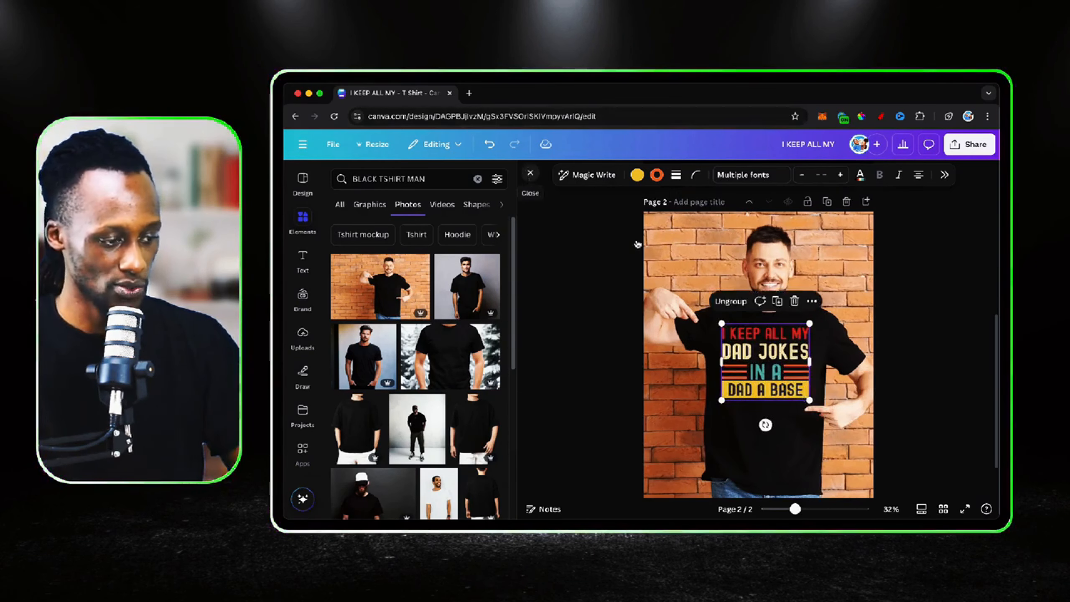
left_click(530, 172)
scroll(691, 383, "up", 3)
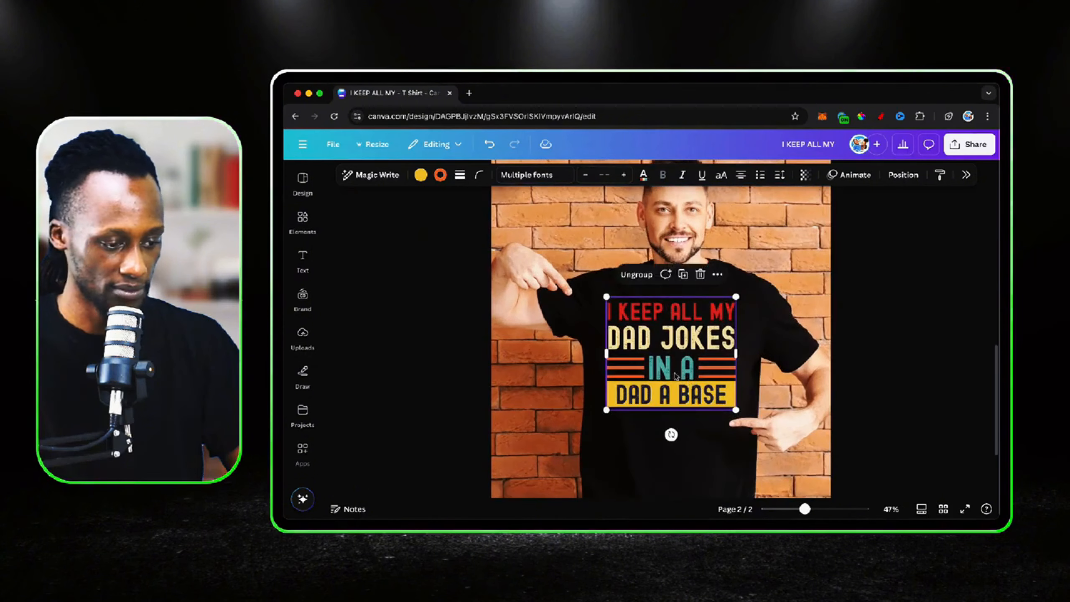
mouse_move(674, 361)
left_mouse_down()
mouse_move(677, 370)
mouse_move(678, 356)
left_mouse_up()
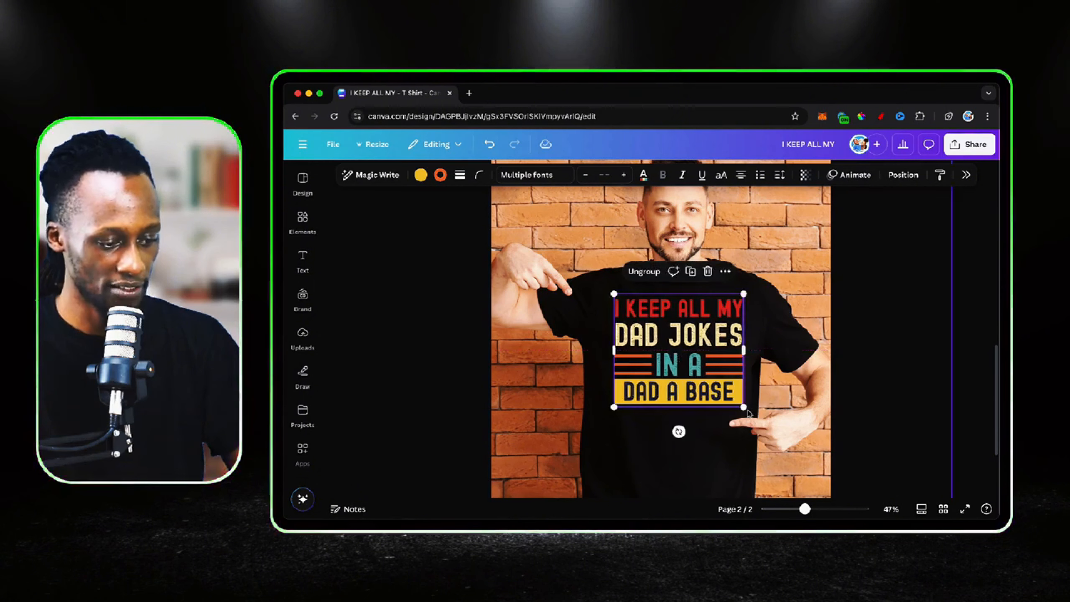
left_click_drag(679, 432, 678, 436)
Set the transparency of the dad-joke design on the man's T-shirt to 85
left_click(805, 175)
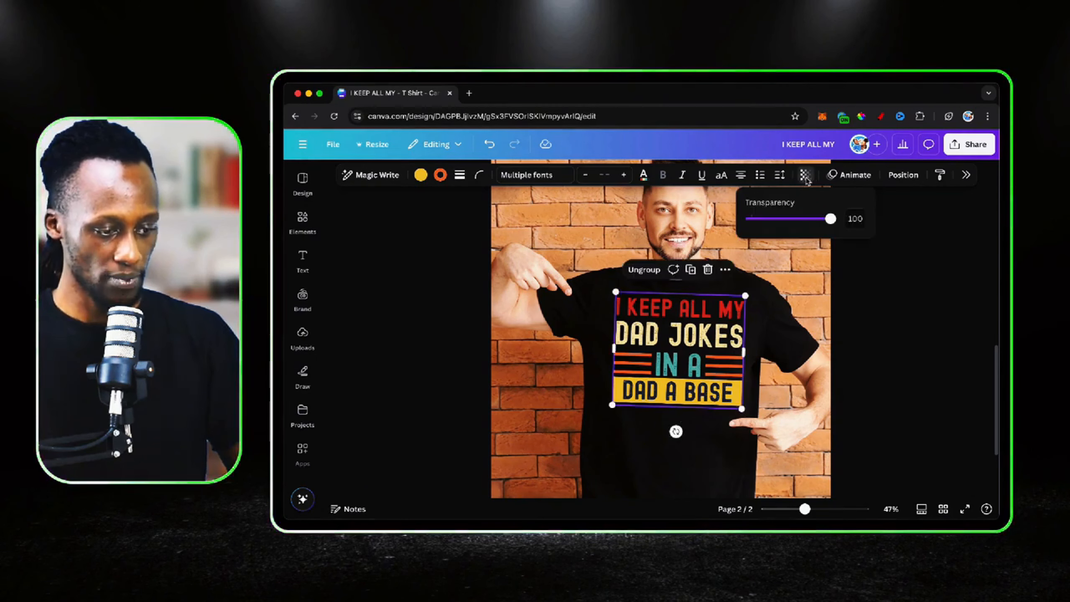
left_click_drag(826, 219, 819, 221)
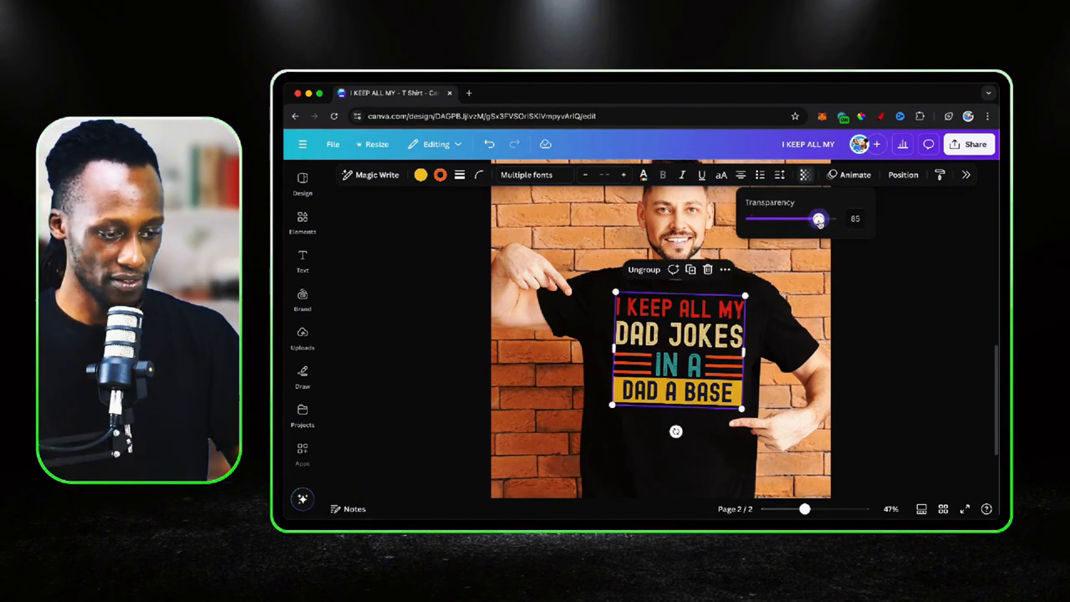
left_click(794, 315)
scroll(784, 330, "down", 5)
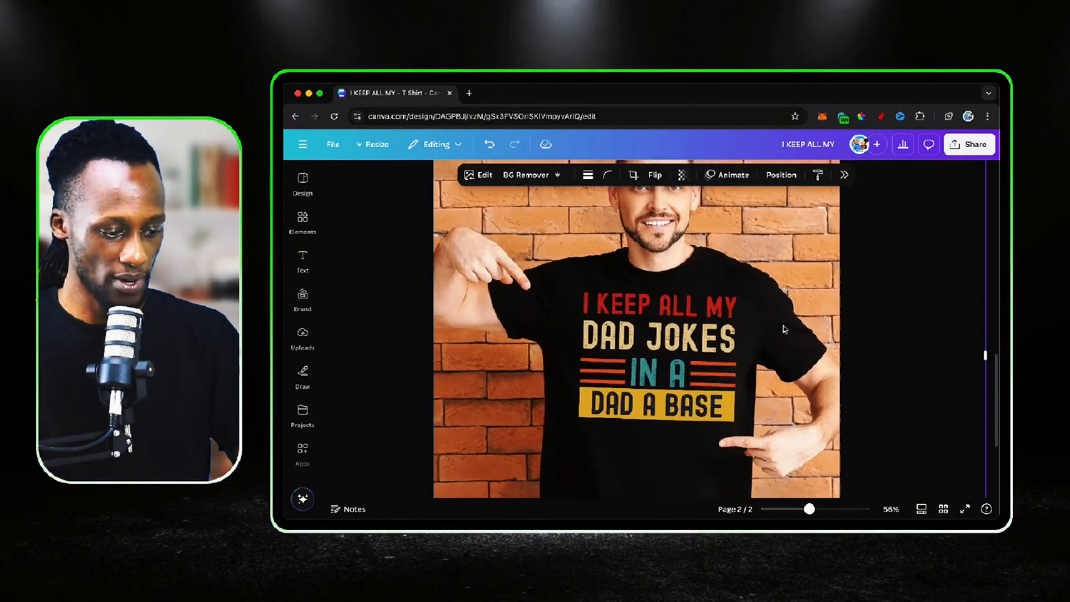
scroll(784, 330, "down", 2)
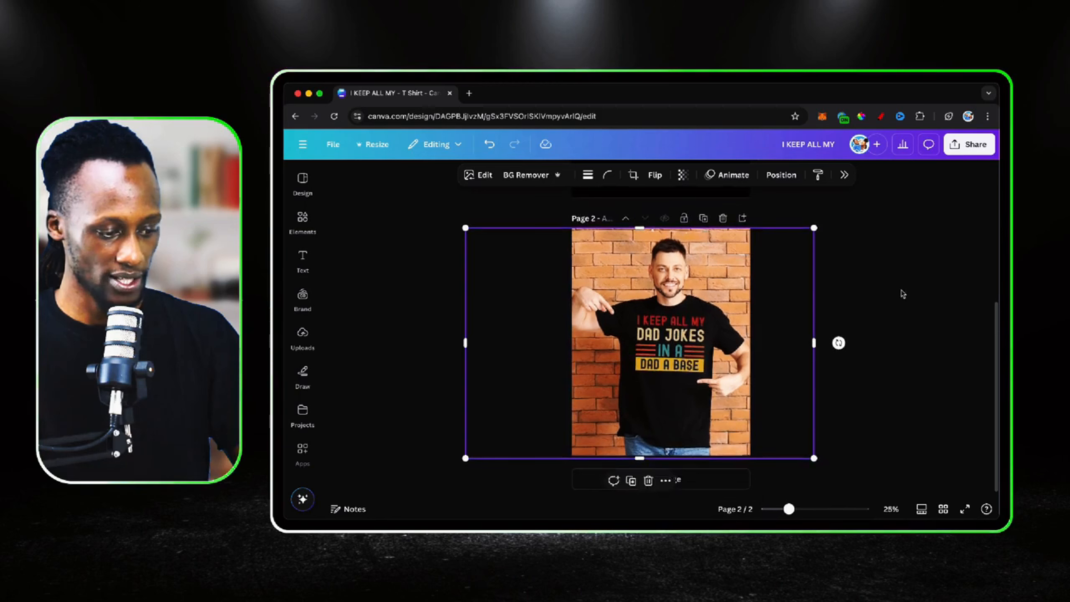
Scale the dad-joke design down slightly and recentre it on the chest of the man's T-shirt
left_click(678, 375)
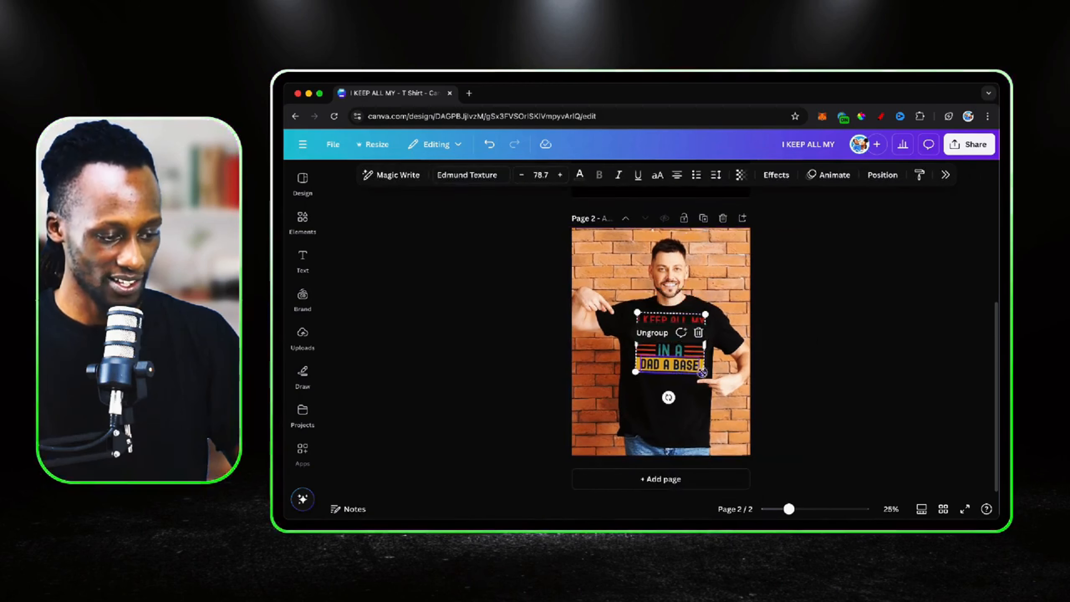
left_click_drag(705, 372, 672, 346)
left_click(756, 337)
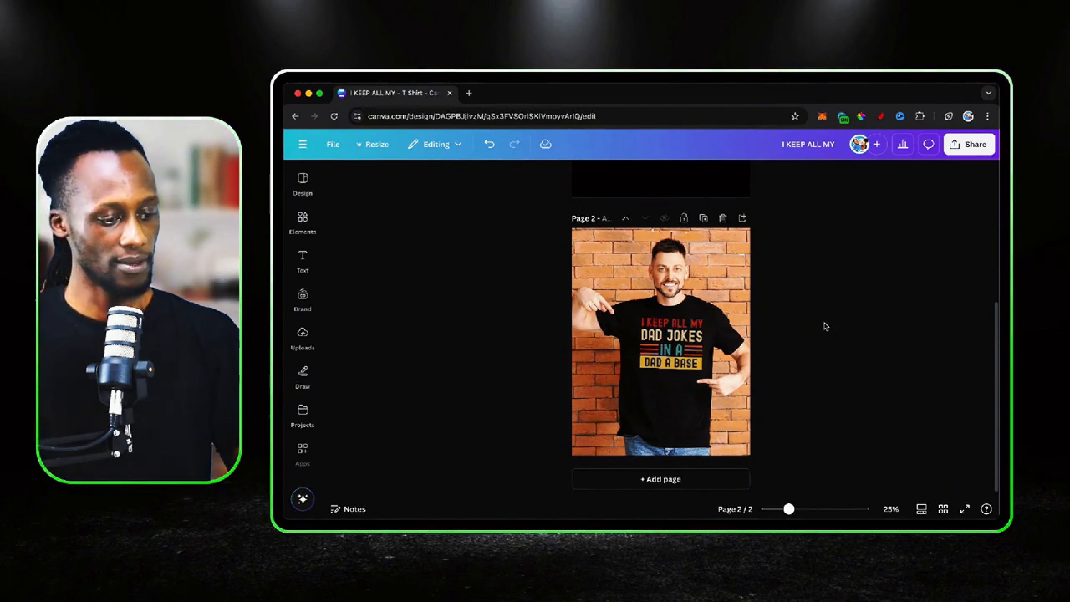
Review the finished dad-joke design on page 1 against the T-shirt mockup on page 2
scroll(826, 327, "down", 5)
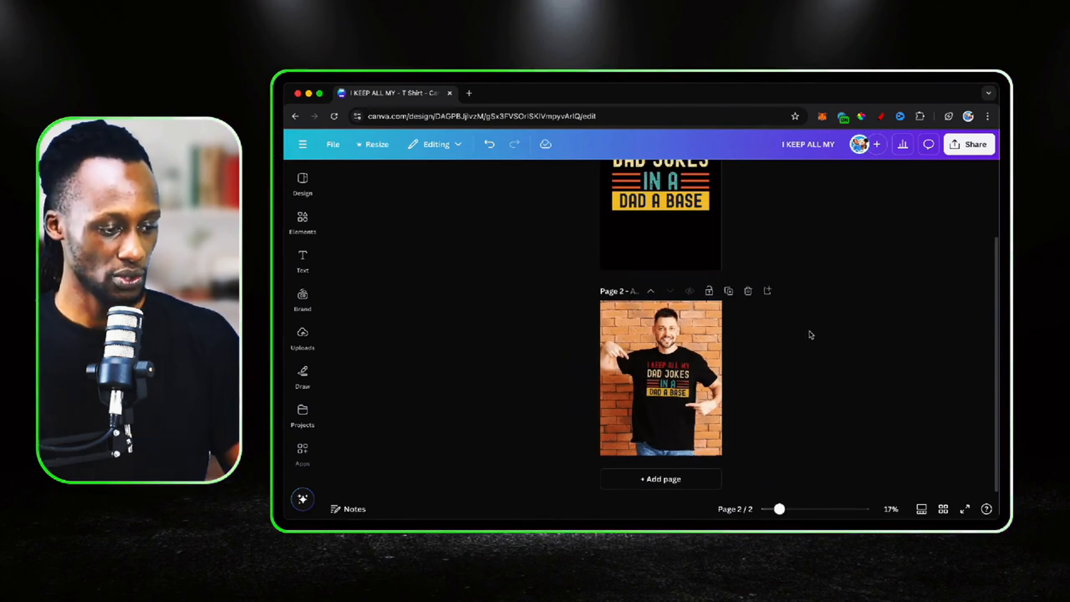
scroll(700, 346, "up", 5)
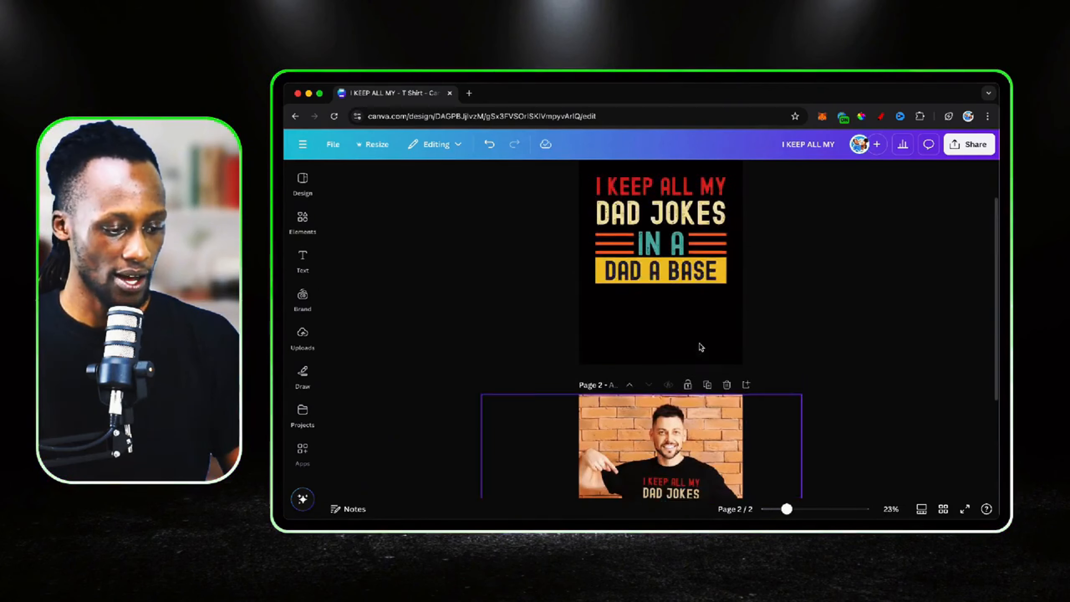
scroll(700, 347, "up", 4)
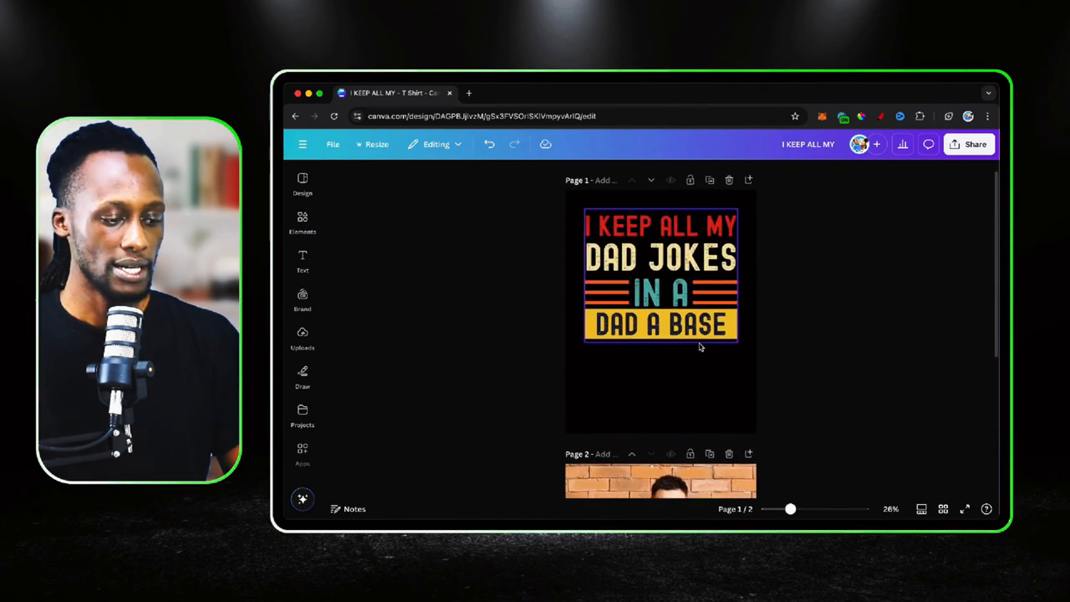
scroll(695, 349, "down", 1)
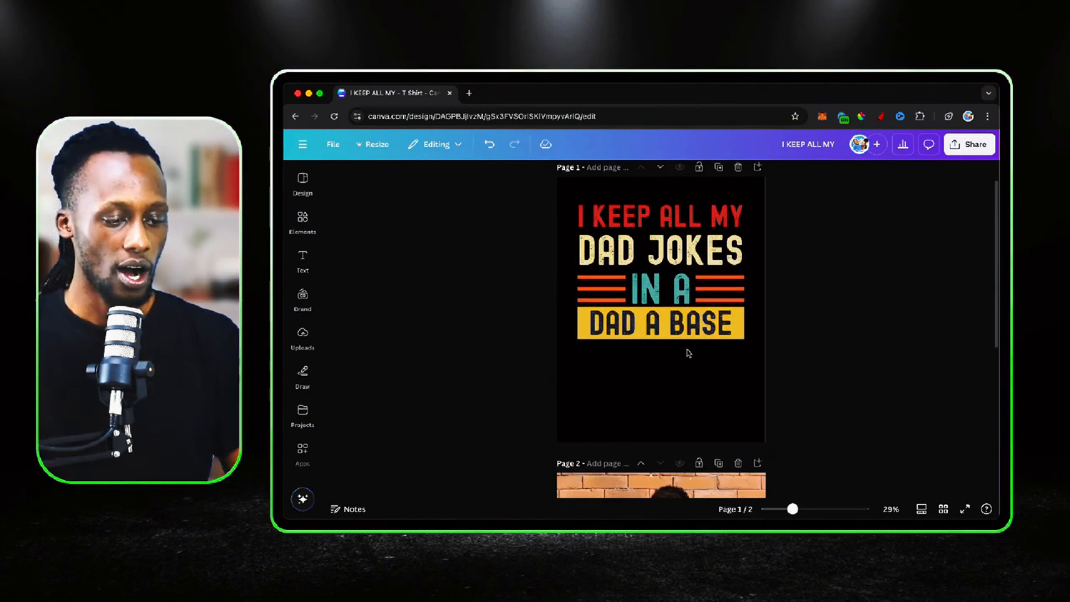
scroll(689, 353, "down", 5)
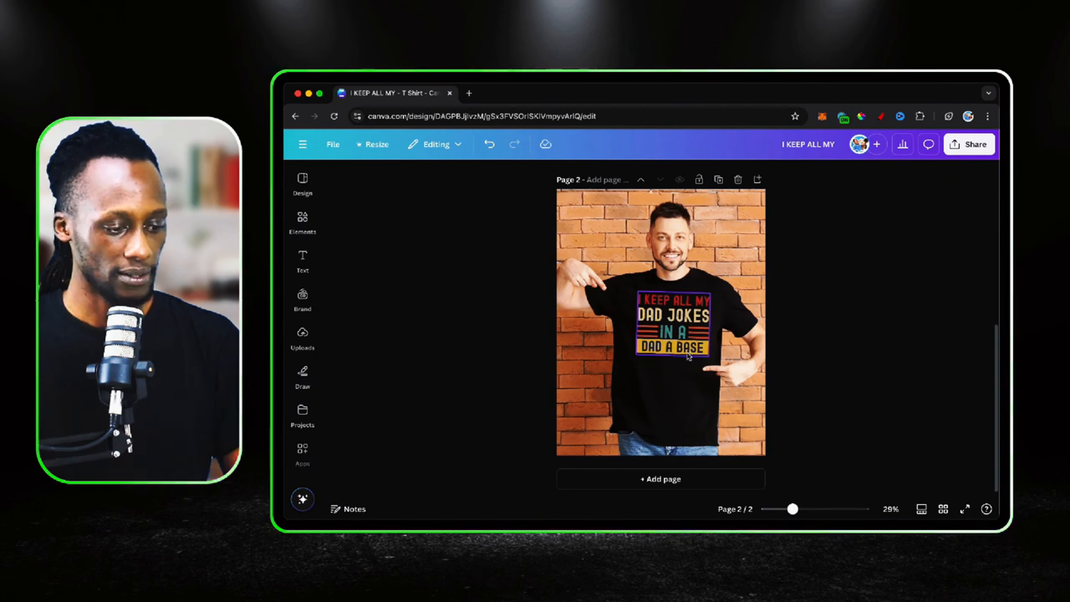
left_click(725, 401)
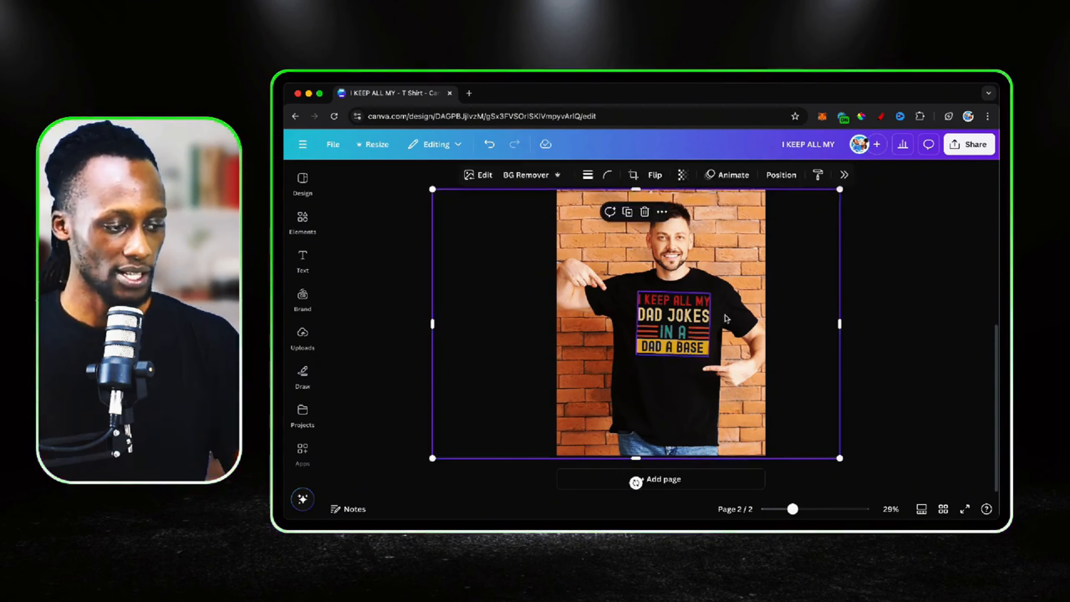
left_click(895, 275)
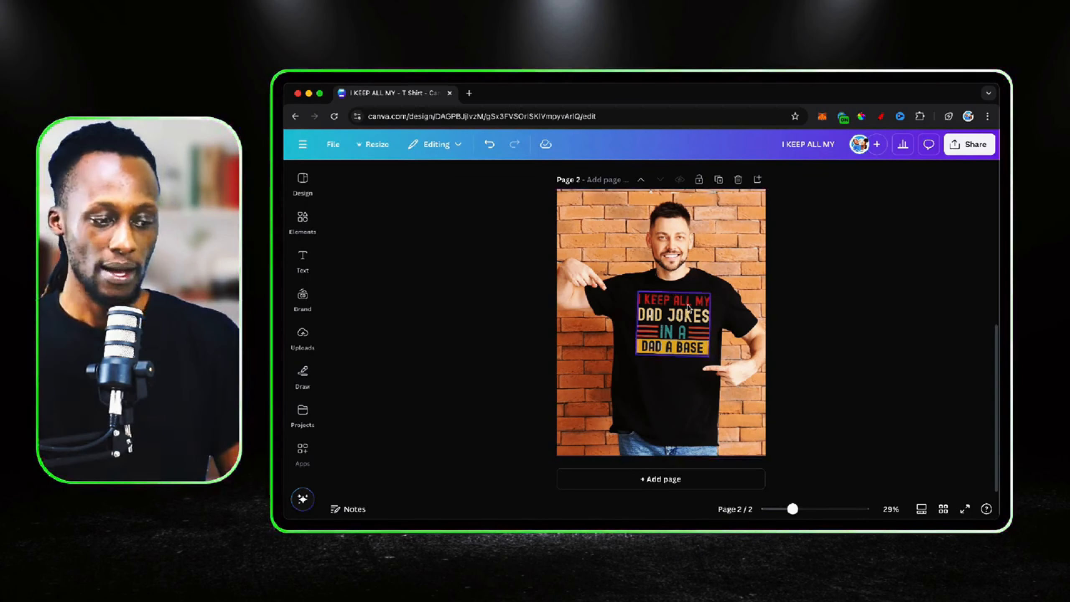
scroll(691, 312, "up", 7)
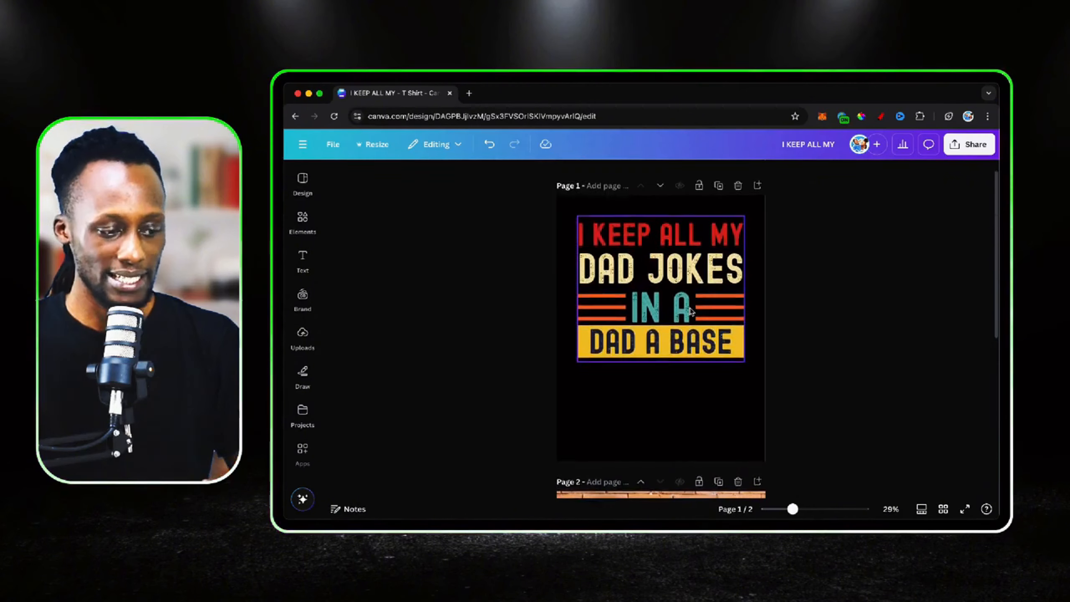
left_click(711, 422)
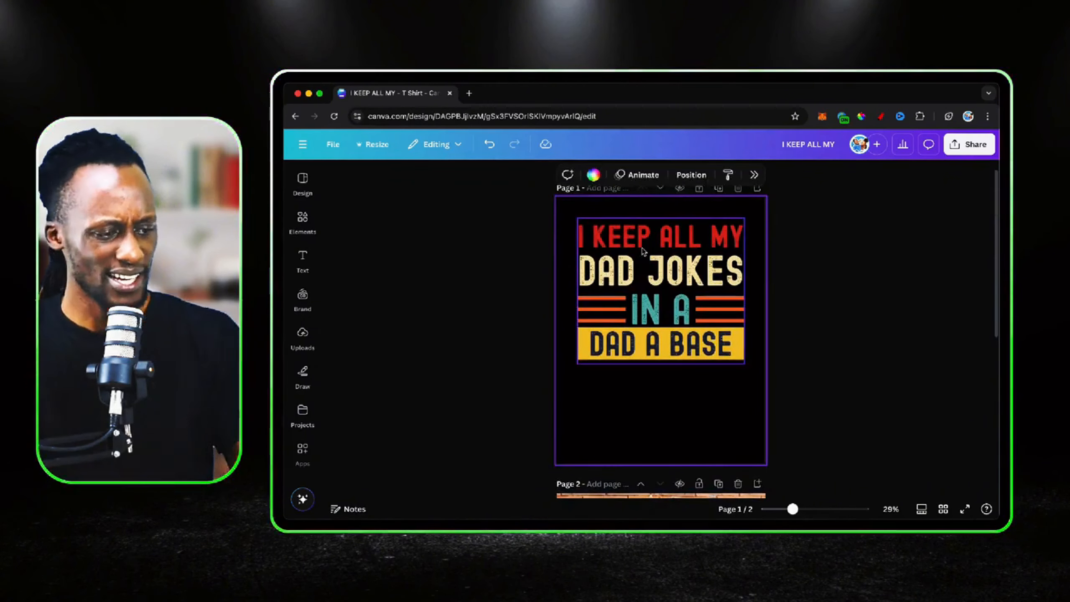
left_click(620, 272)
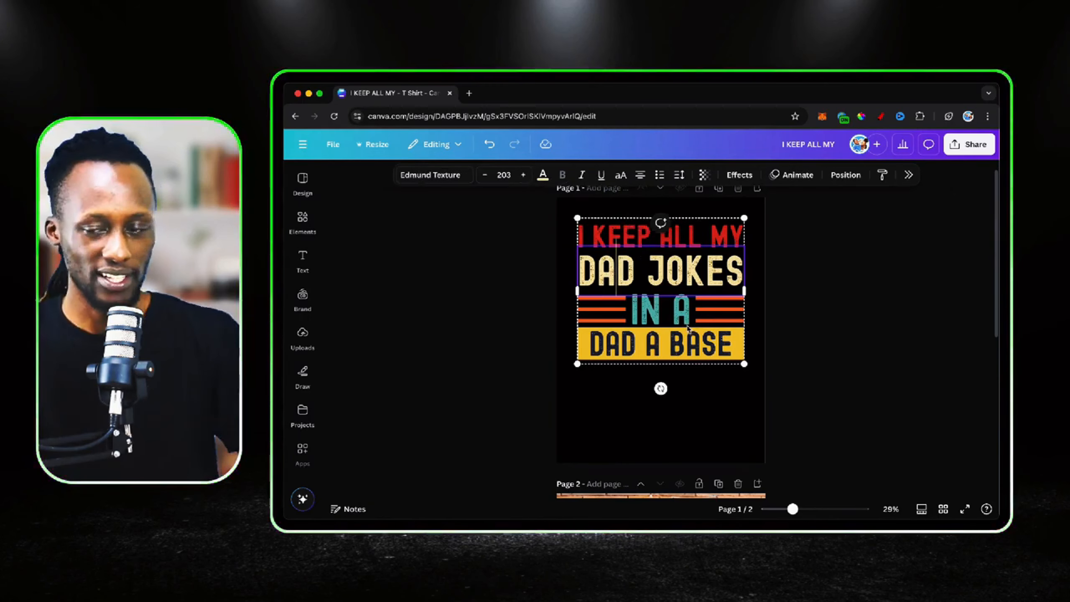
left_click(686, 329)
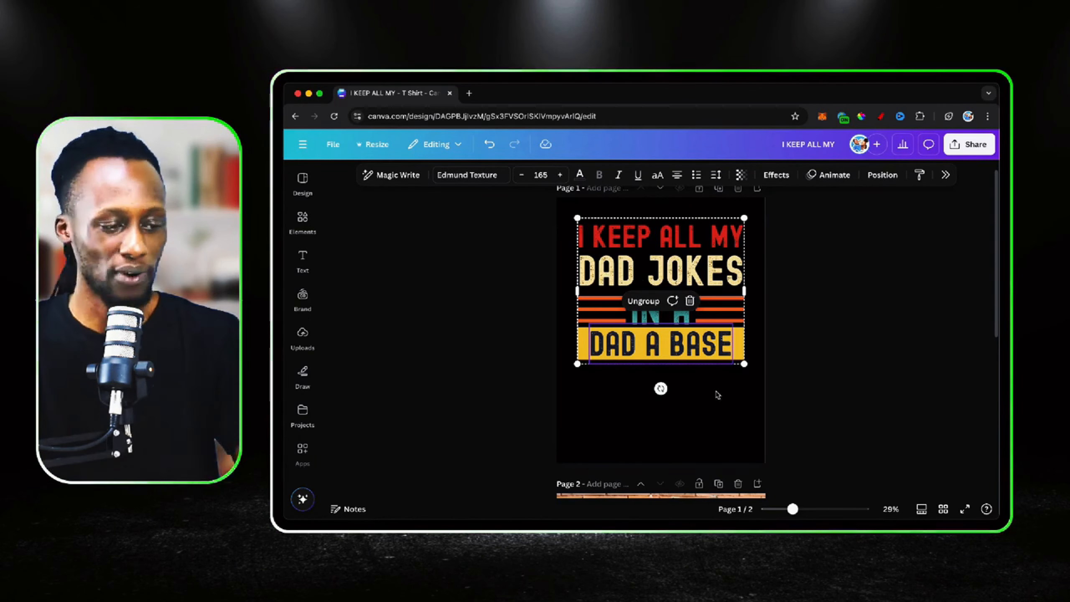
left_click(718, 424)
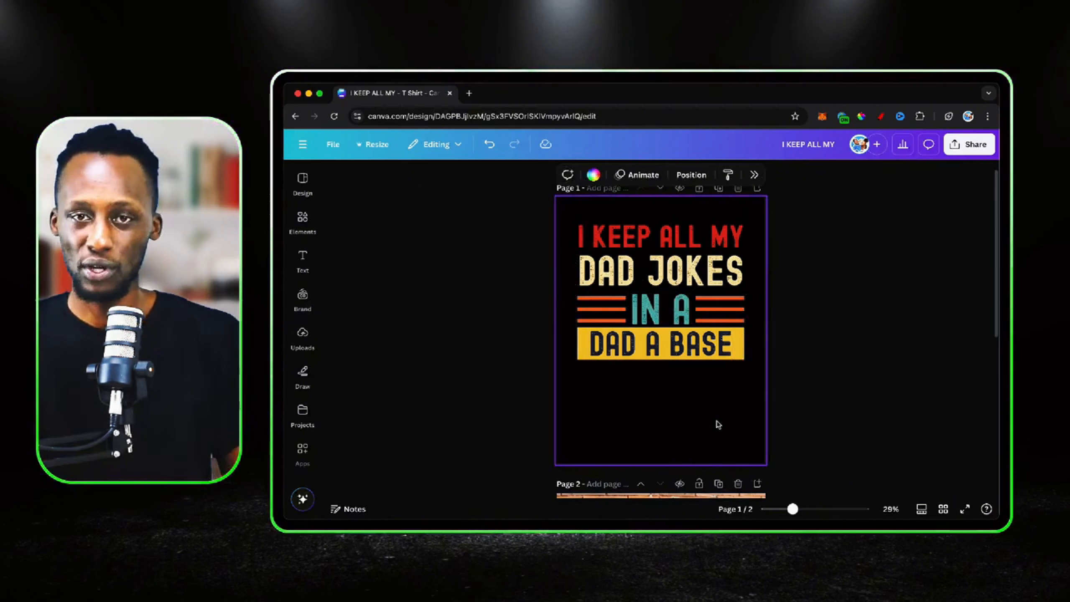
scroll(718, 424, "down", 2)
scroll(718, 424, "down", 1)
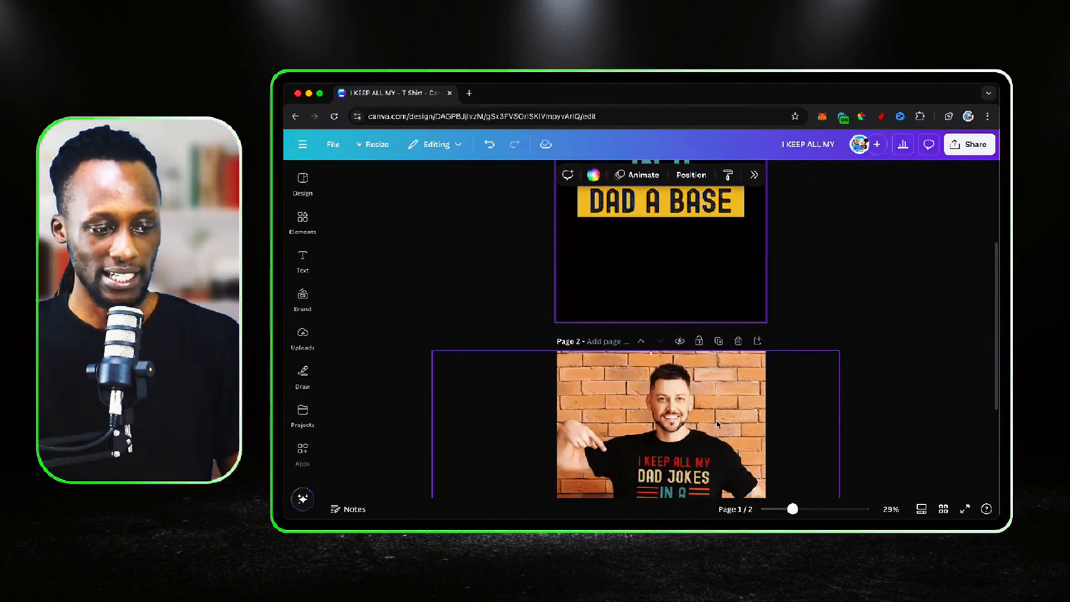
scroll(718, 424, "up", 3)
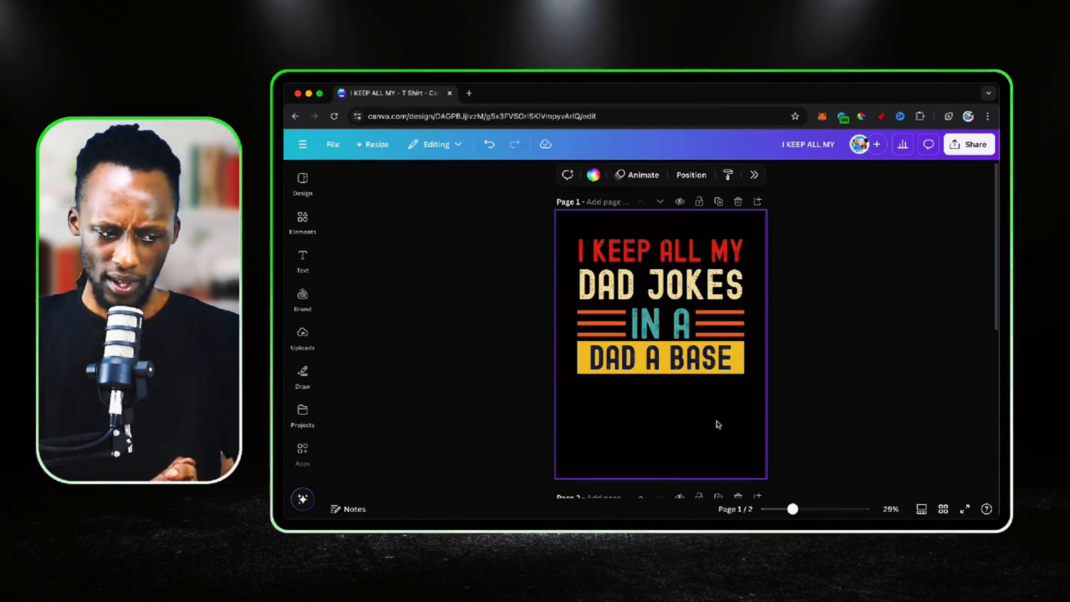